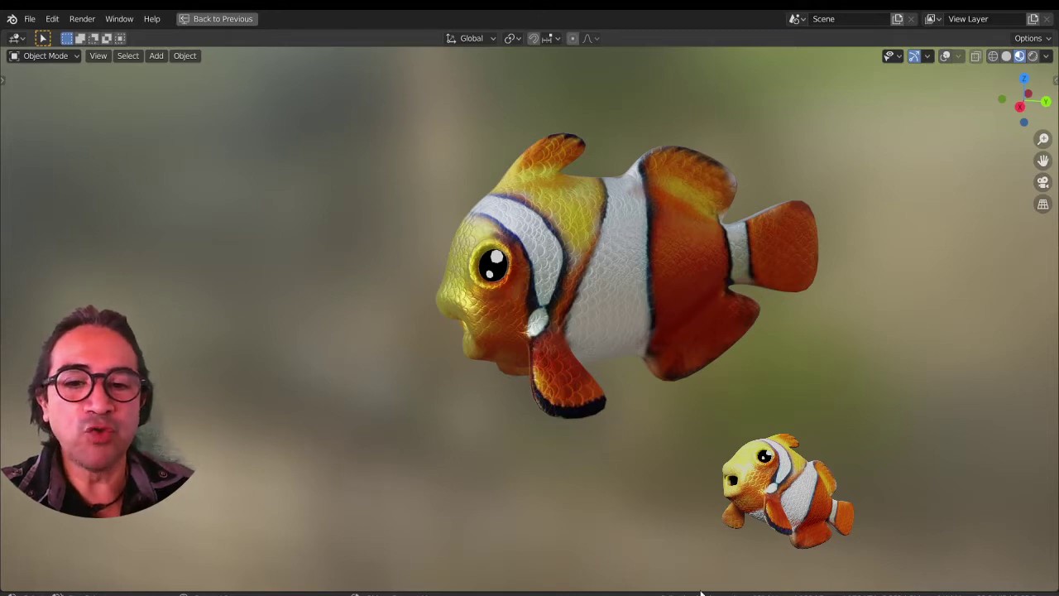
- Inspect the finished clownfish from both sides and clear its rotation to see the flank straight on
middle_drag(455, 320, 602, 210)
scroll(521, 337, up, 3)
scroll(542, 323, down, 3)
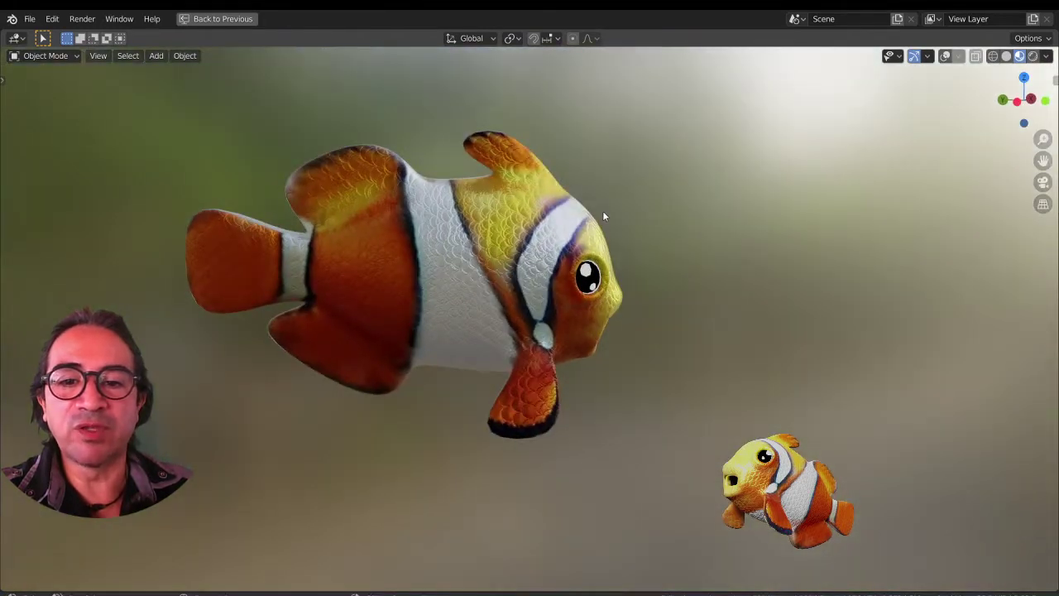
middle_drag(599, 324, 599, 307)
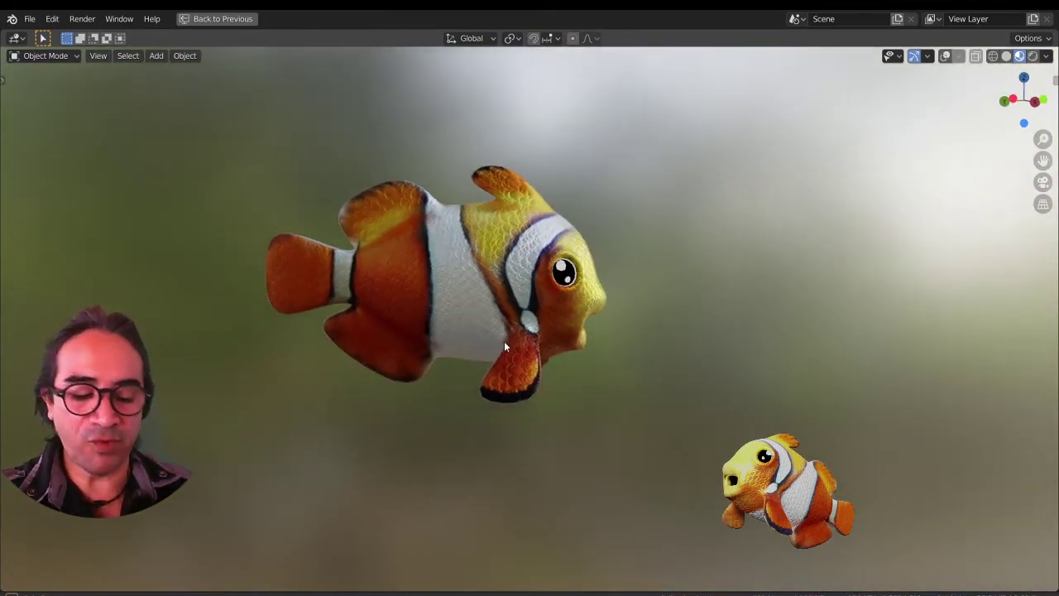
key(KP_3)
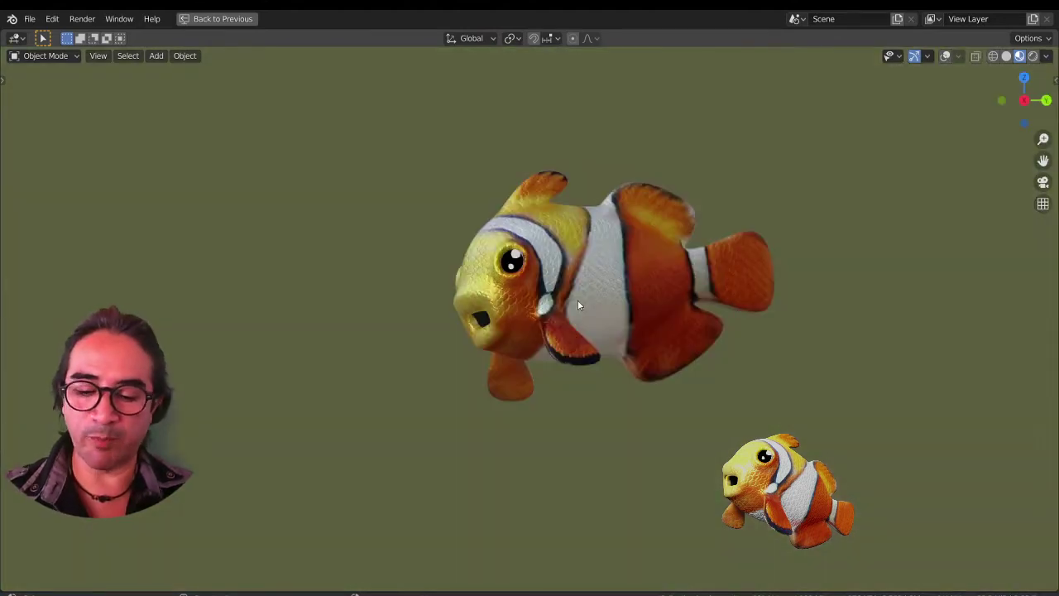
key(alt+r)
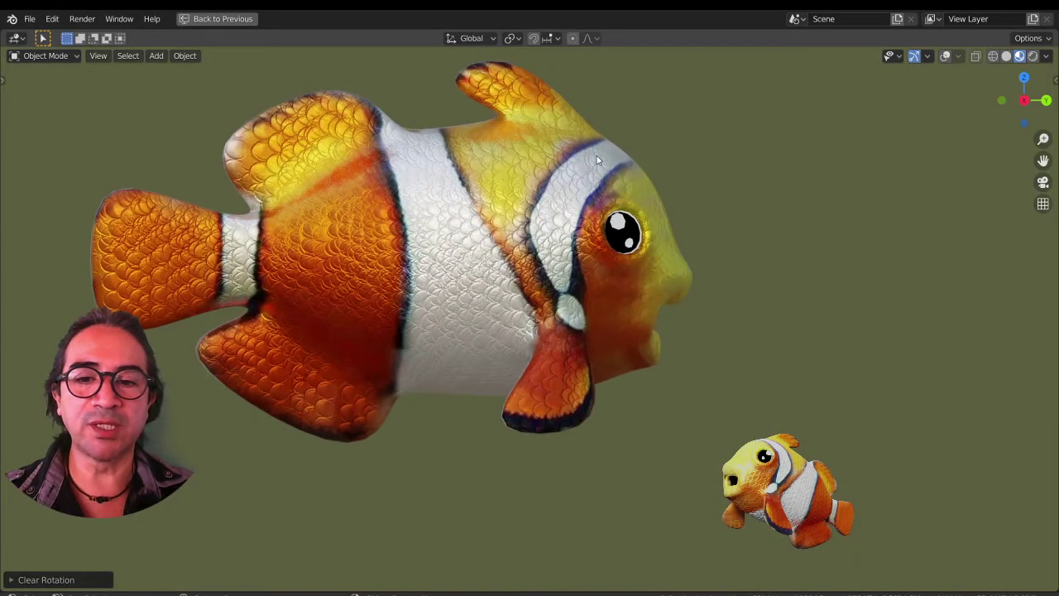
scroll(372, 244, down, 3)
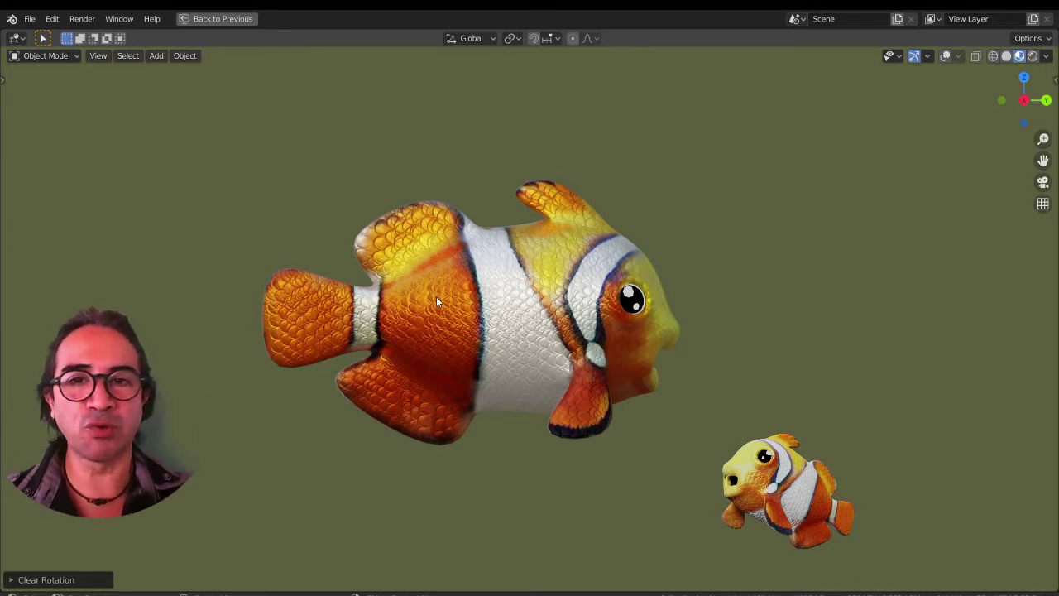
middle_drag(608, 339, 507, 323)
- Open the recent file containing the untextured fish, discarding the changes to FISH1
click(31, 19)
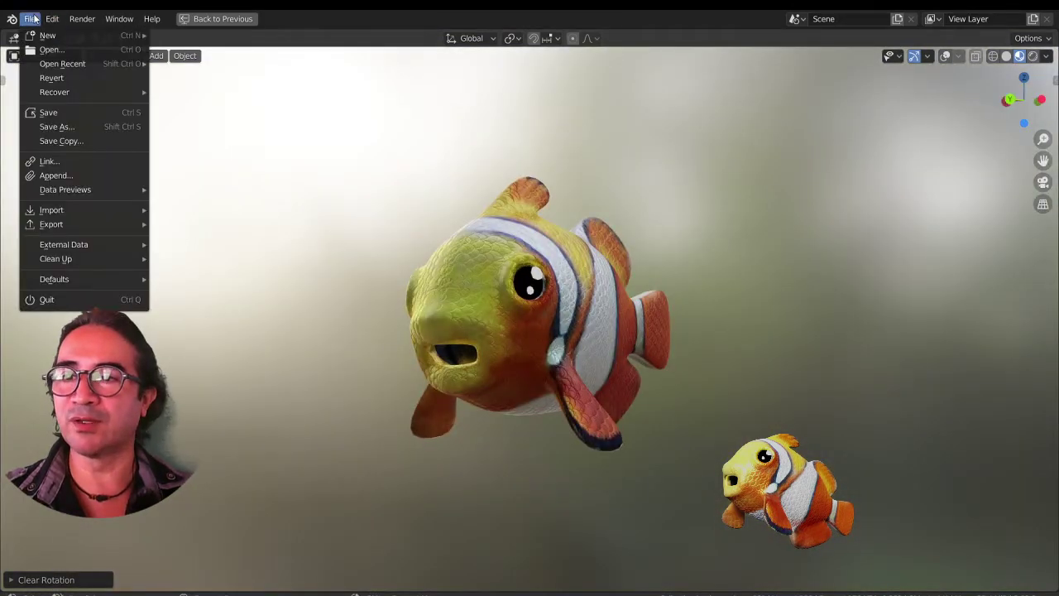
mouse_move(75, 65)
click(202, 79)
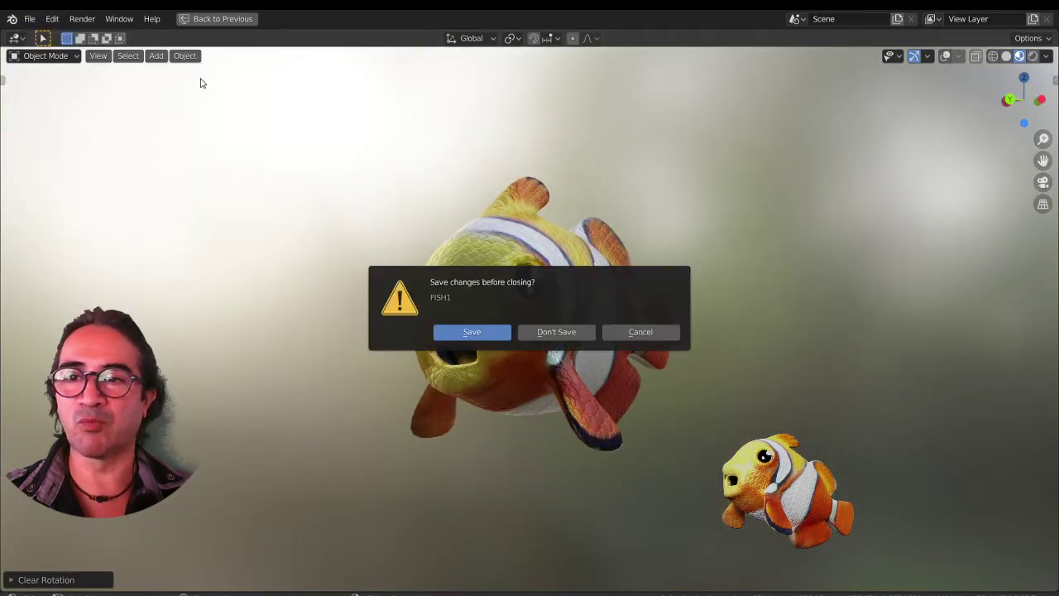
click(556, 332)
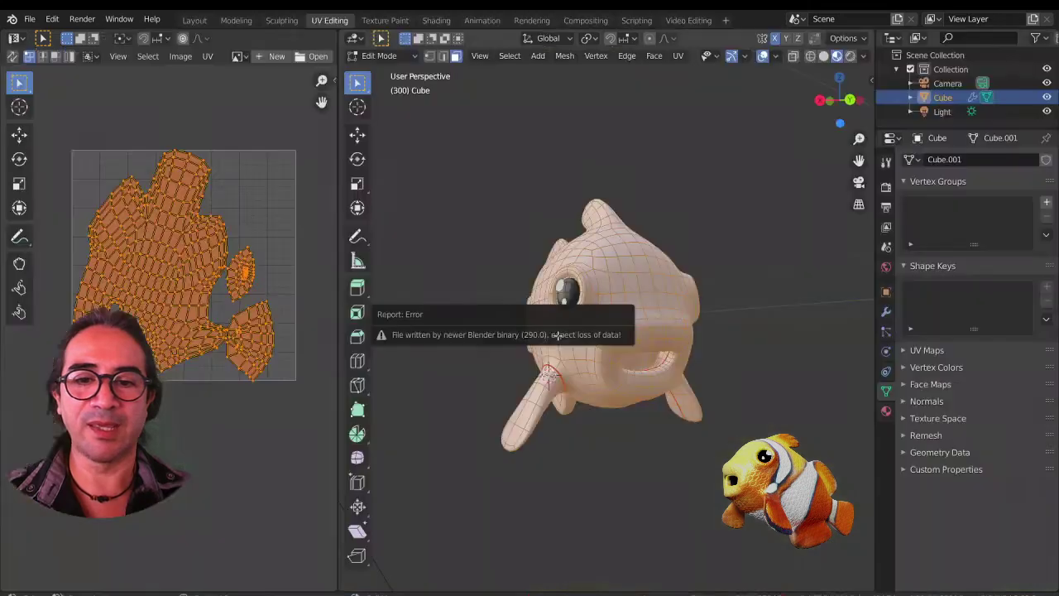
- Switch the fish to the Texture Paint workspace and narrow the image editor to enlarge the 3D view
middle_drag(466, 294, 579, 299)
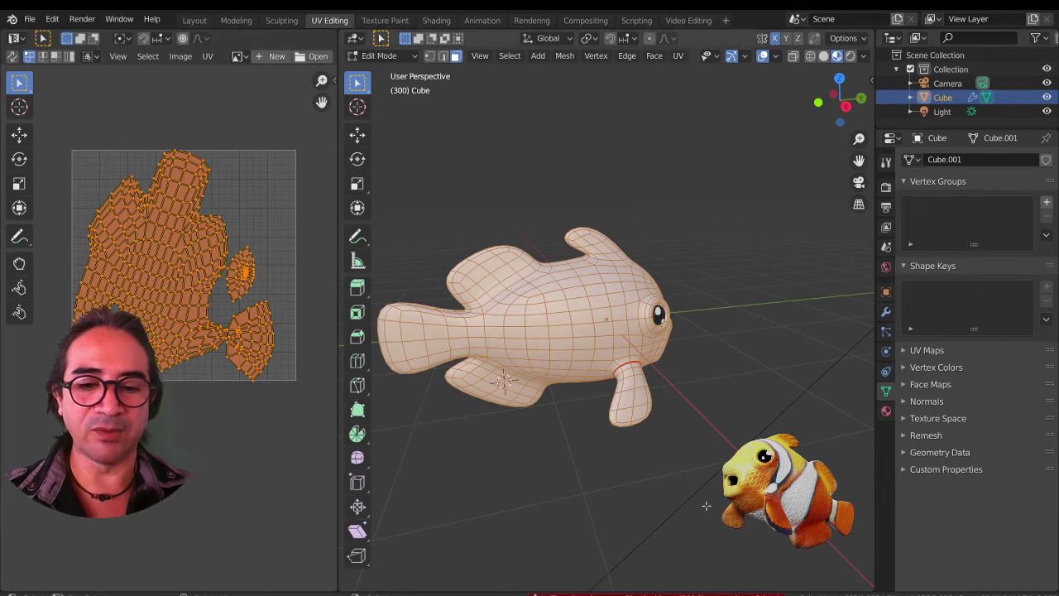
middle_drag(705, 505, 460, 71)
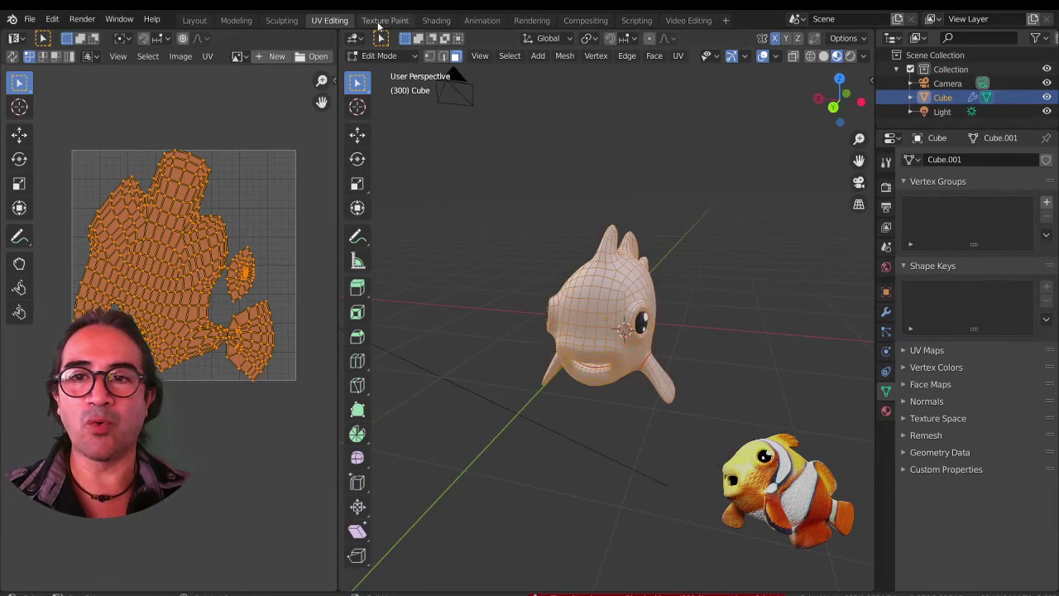
click(381, 21)
middle_drag(600, 417, 557, 438)
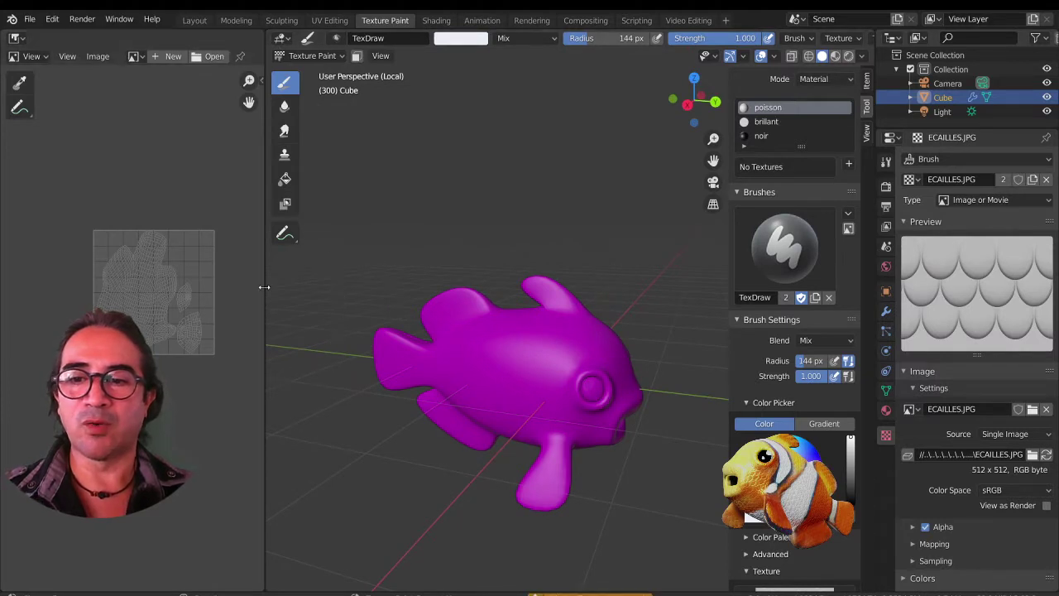
drag(264, 287, 242, 287)
mouse_move(455, 398)
middle_down()
mouse_move(513, 444)
mouse_move(488, 435)
mouse_move(584, 433)
middle_up()
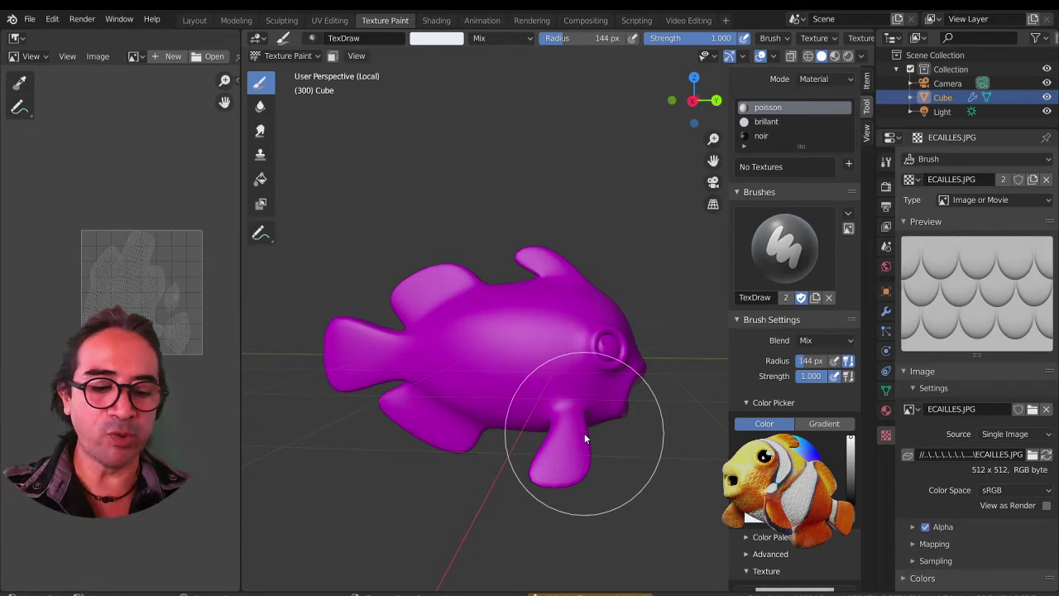
- Remove the ECAILLES.JPG texture from the brush
key(KP_3)
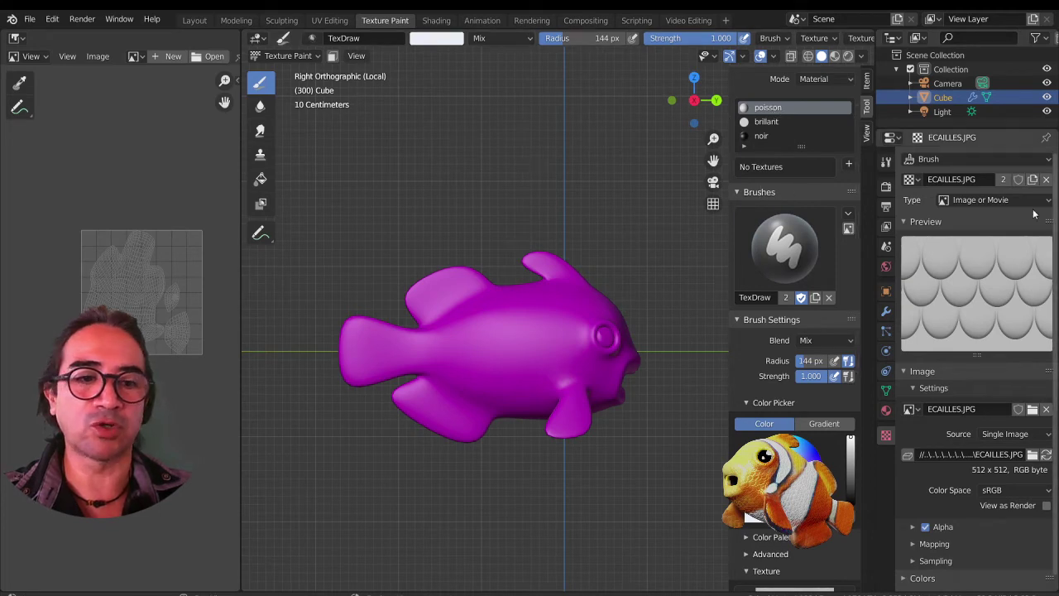
click(1046, 180)
scroll(819, 398, down, 7)
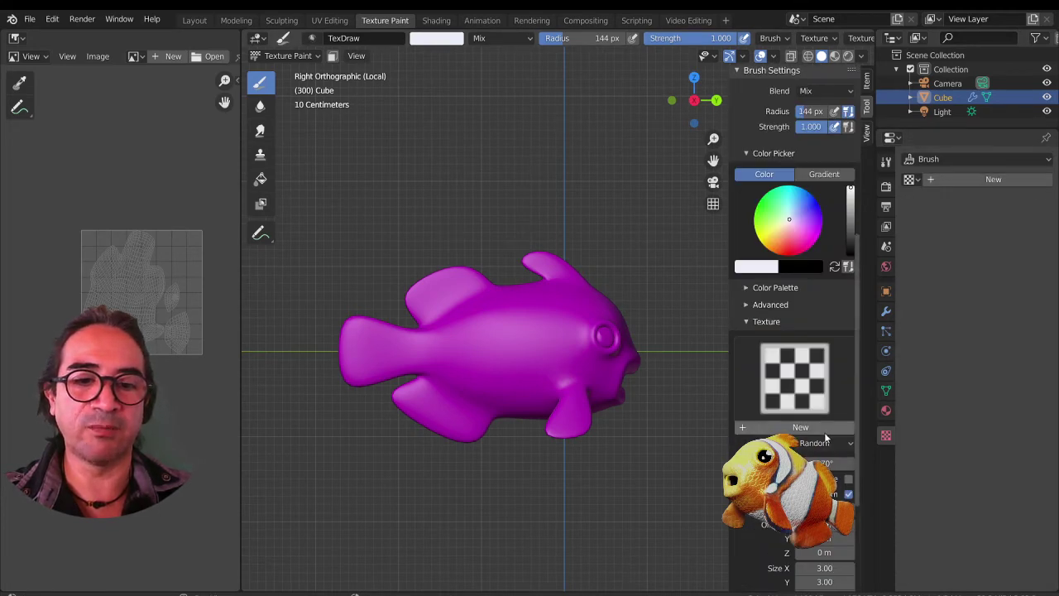
- Add a 1024 × 1024 px Base Color paint slot with a blank light grey image to the poisson material
scroll(813, 389, up, 5)
scroll(814, 389, up, 5)
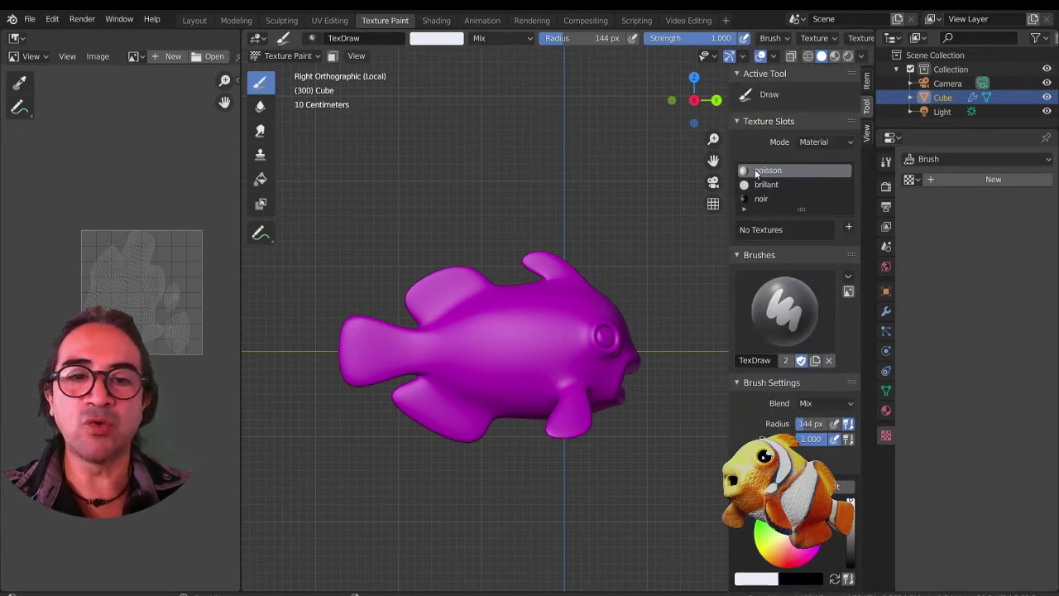
click(848, 229)
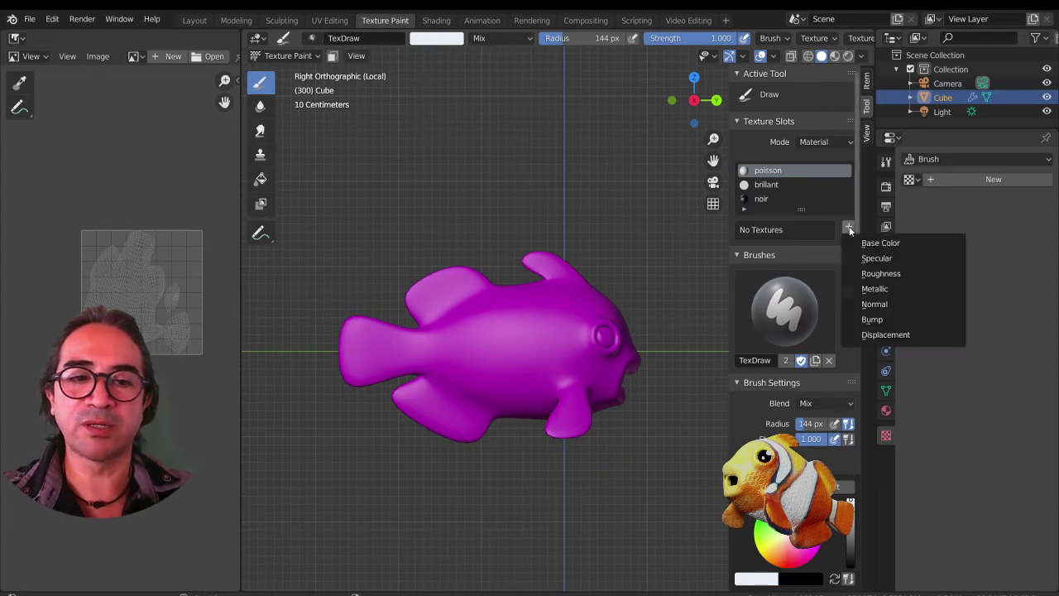
click(900, 244)
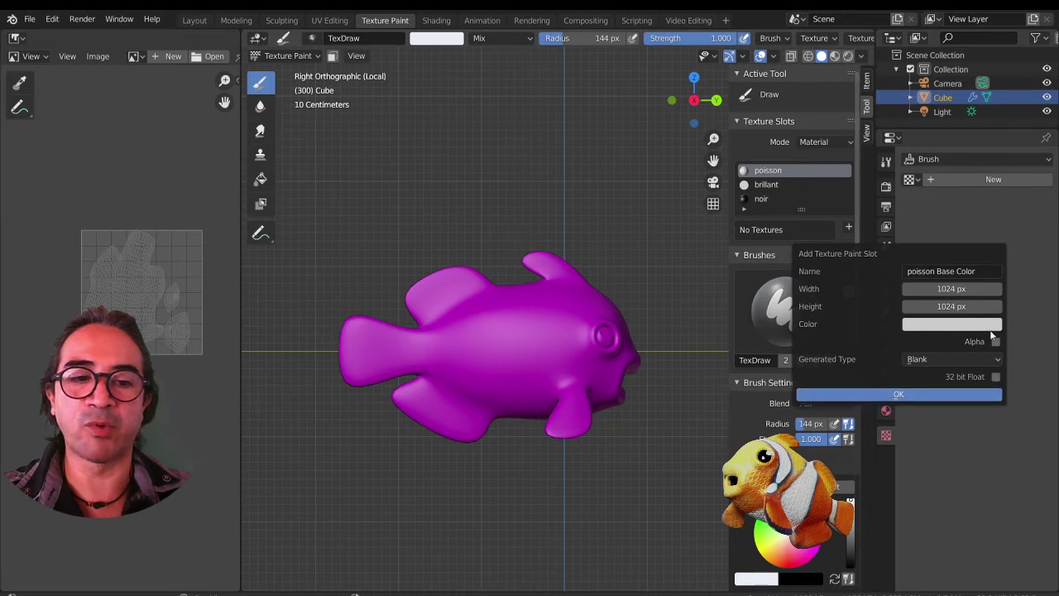
click(900, 397)
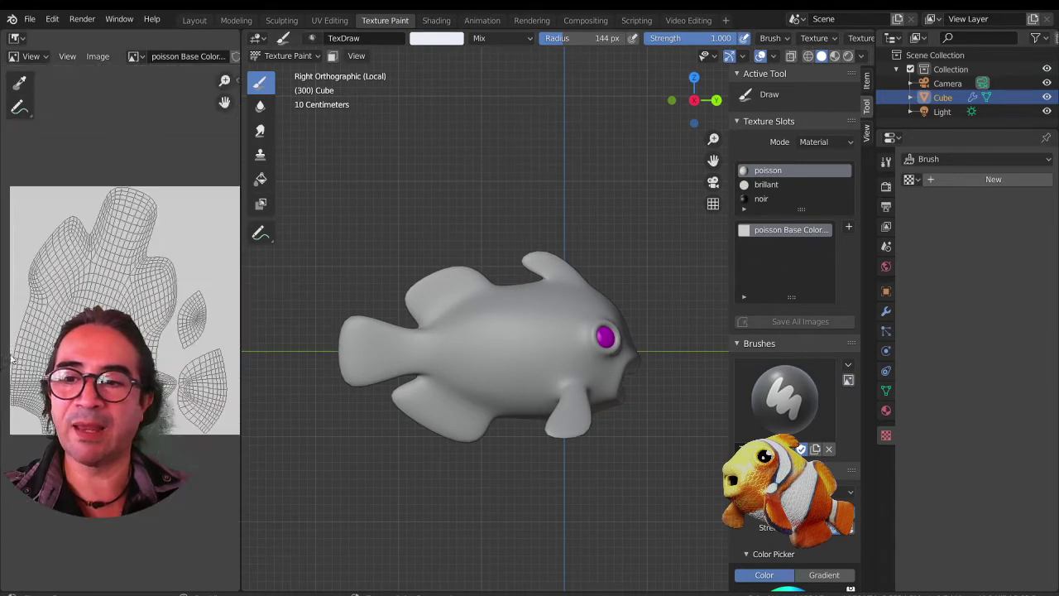
- Set the Draw brush radius to 23 px and paint a whitish vertical stripe down the middle of the fish's flank
middle_drag(132, 364, 111, 356)
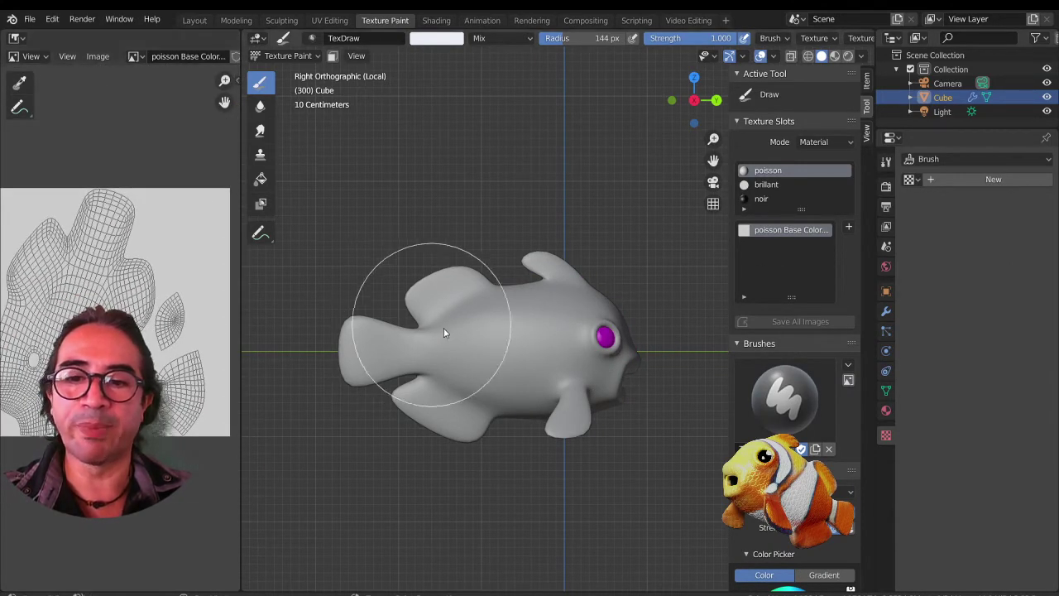
key(f)
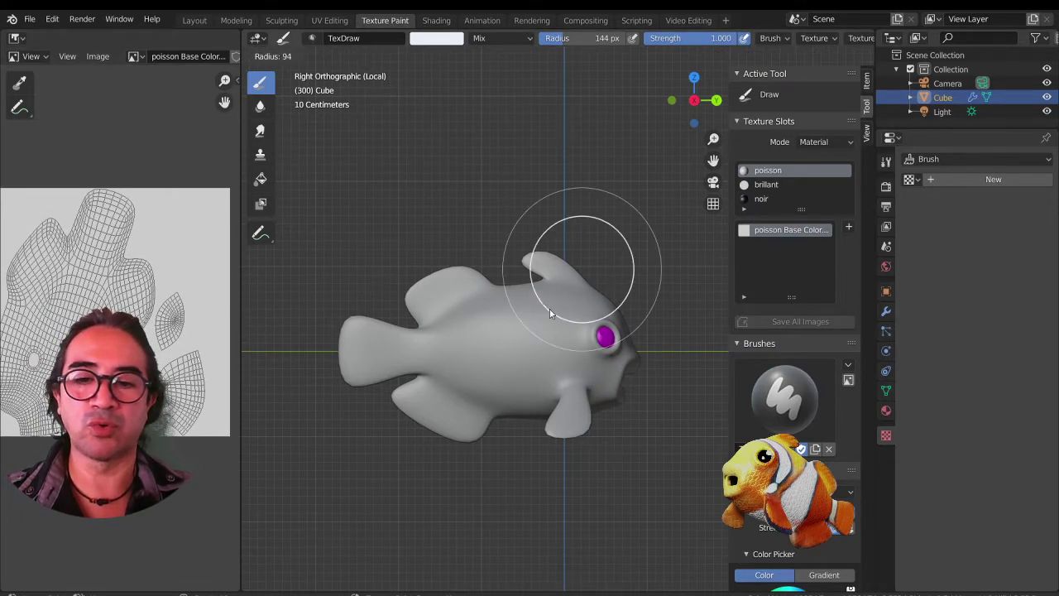
click(513, 334)
mouse_move(506, 293)
mouse_down()
mouse_move(503, 332)
mouse_move(535, 403)
mouse_up()
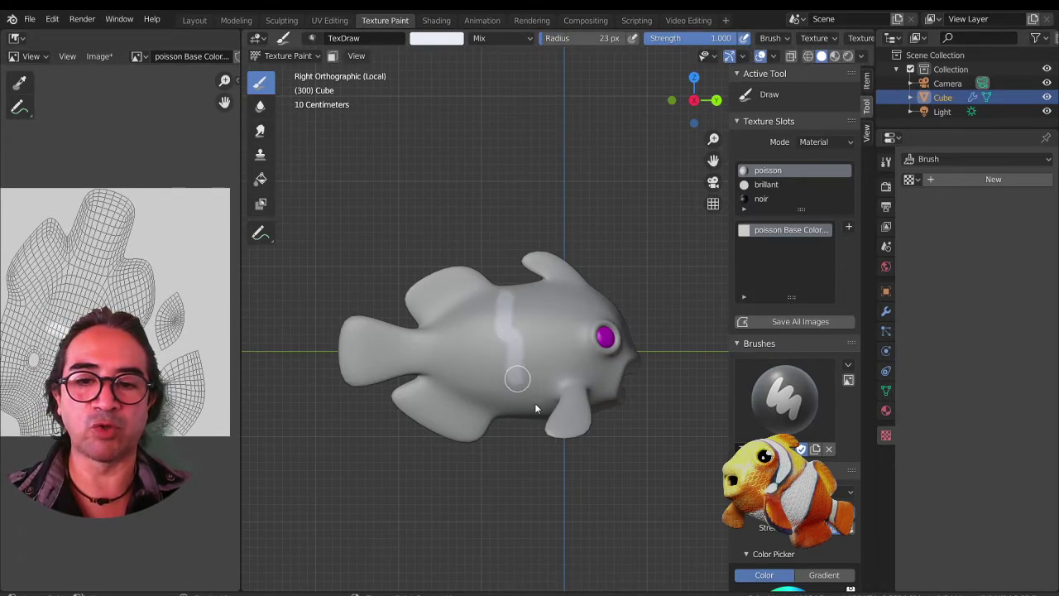
- Clone the painted stripe repeatedly across the flank with the Clone brush at a 72 px radius
click(260, 154)
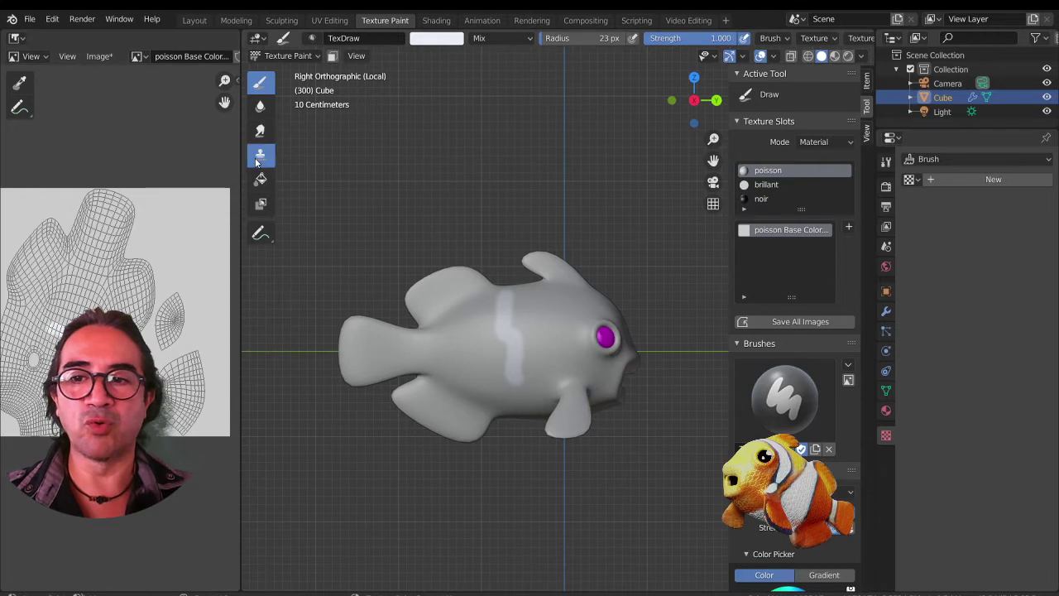
key(f)
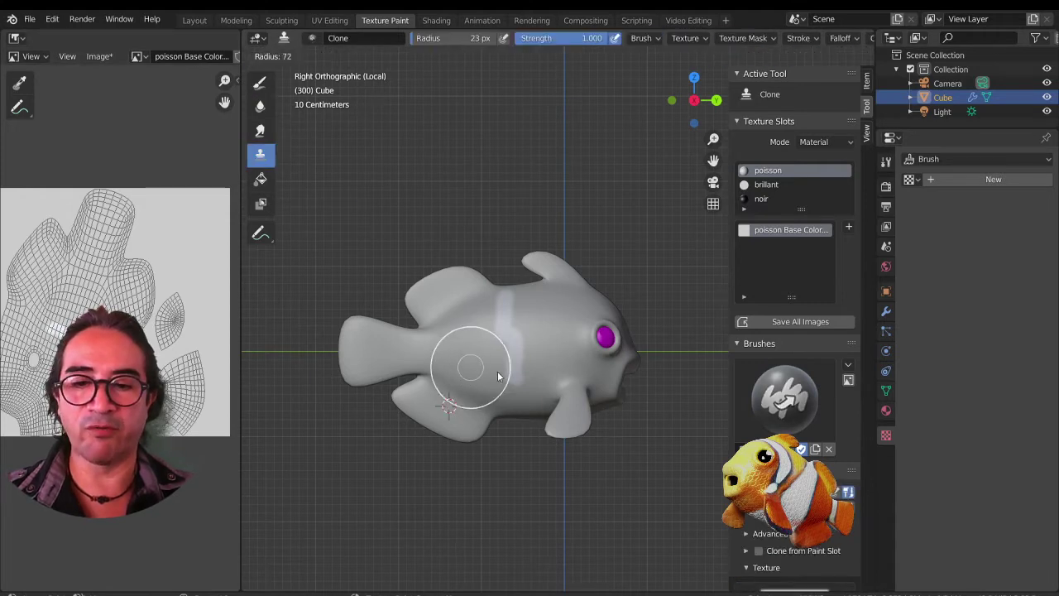
click(517, 364)
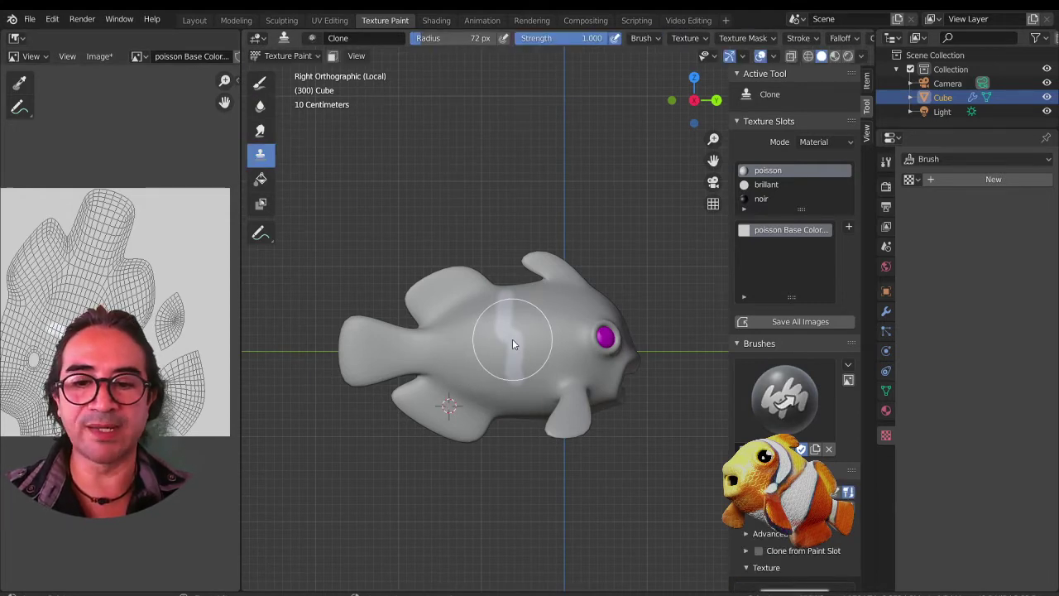
ctrl+click(512, 339)
mouse_move(438, 369)
mouse_down()
mouse_move(440, 337)
mouse_move(446, 383)
mouse_move(443, 337)
mouse_move(381, 370)
mouse_move(574, 344)
mouse_up()
mouse_move(564, 301)
mouse_down()
mouse_move(564, 349)
mouse_move(544, 337)
mouse_move(539, 354)
mouse_move(510, 358)
mouse_move(485, 343)
mouse_move(486, 380)
mouse_move(455, 342)
mouse_move(516, 335)
mouse_up()
scroll(512, 335, up, 1)
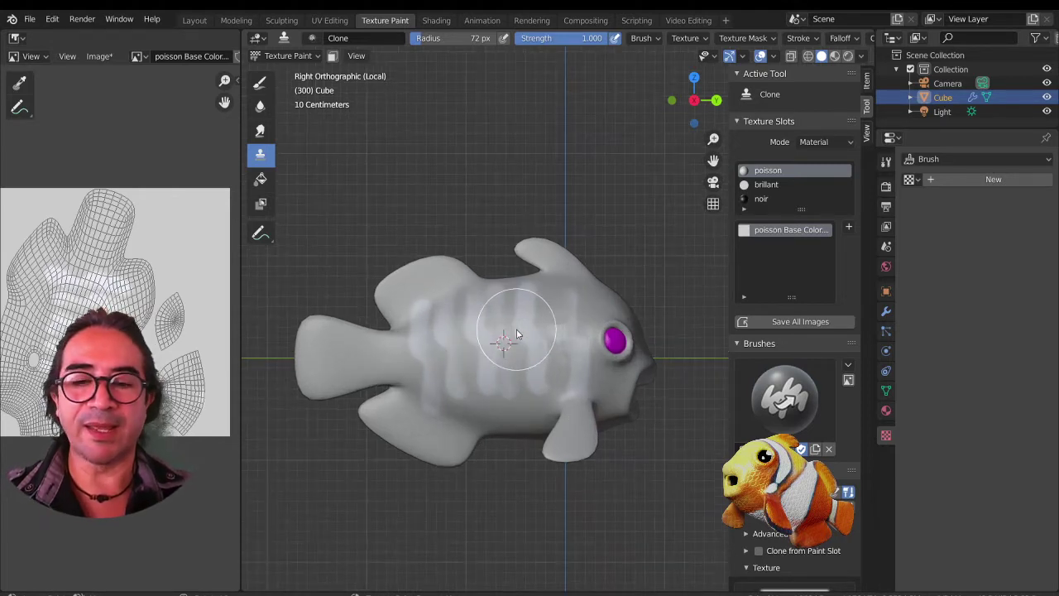
- Sample the fish's base grey with the Draw brush and paint over all the stripes on the body
click(260, 81)
key(s)
mouse_move(352, 360)
mouse_down()
mouse_move(425, 346)
mouse_move(499, 300)
mouse_move(541, 296)
mouse_move(578, 335)
mouse_move(427, 385)
mouse_move(508, 423)
mouse_move(338, 416)
mouse_up()
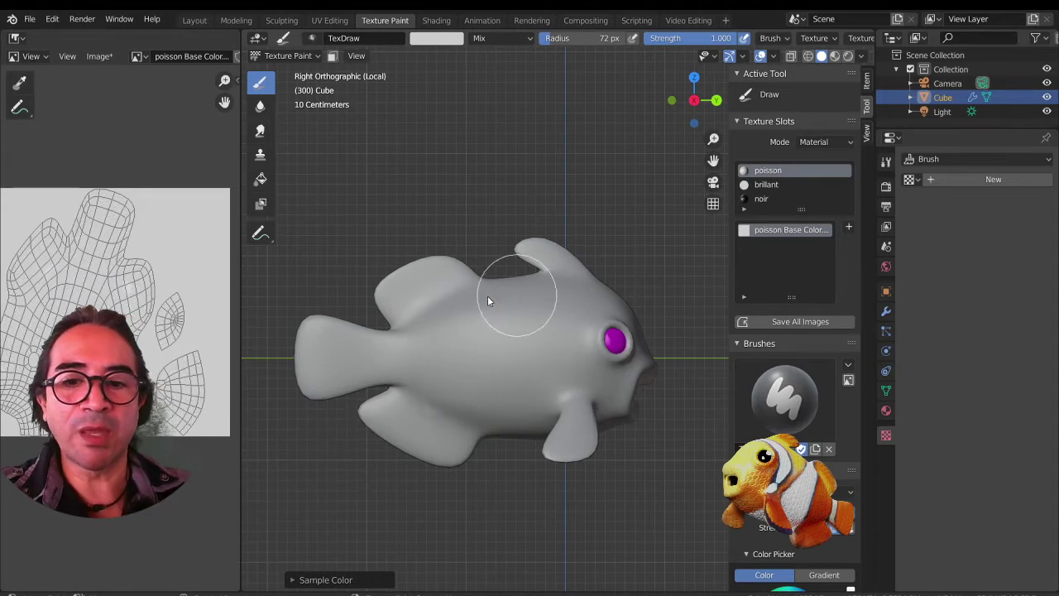
- Add a 1024 × 1024 px Bump paint slot with a blank grey image to the poisson material
middle_drag(496, 295, 569, 389)
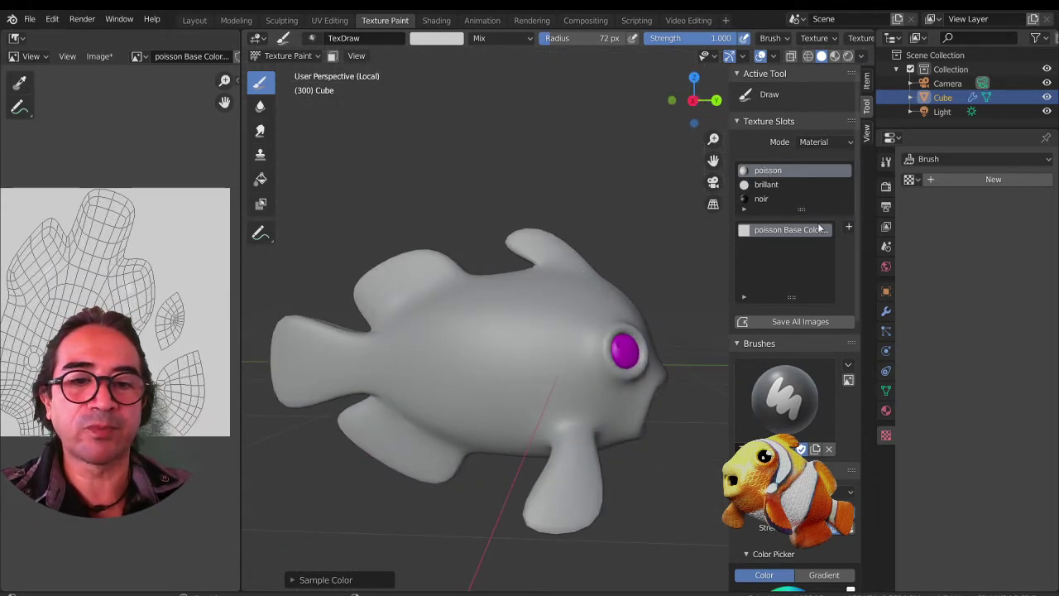
click(848, 226)
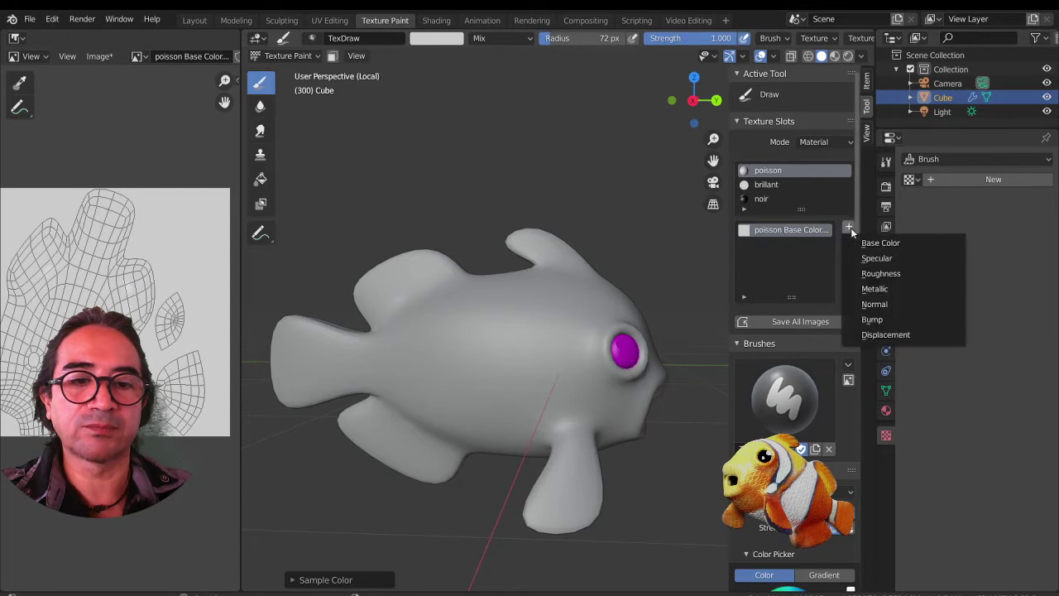
click(890, 320)
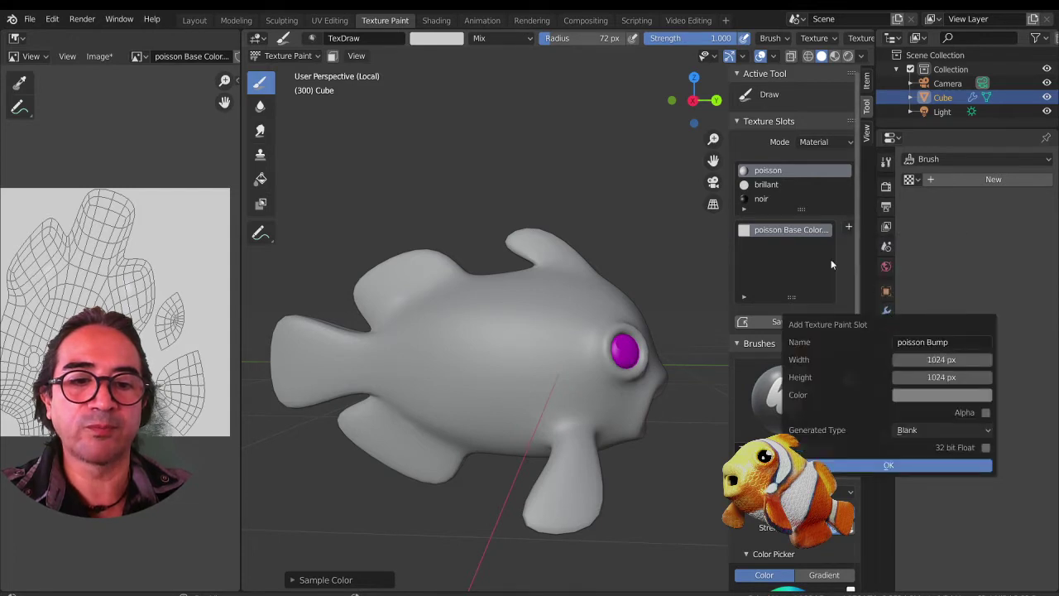
click(887, 466)
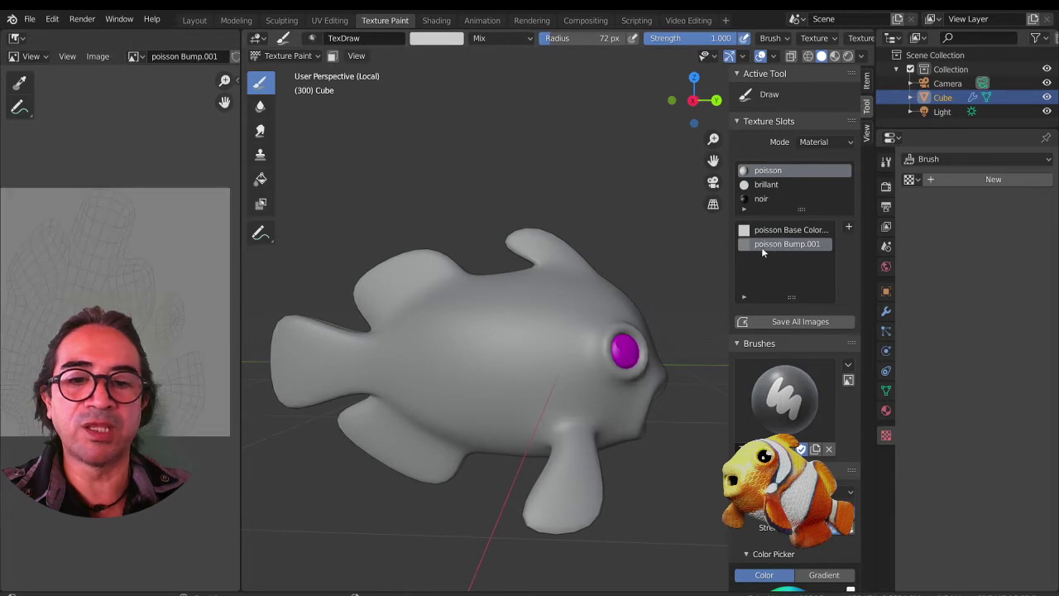
- Set the Draw brush radius to 27 px and paint short, curved, overlapping strokes on the flank in the bump slot
key(f)
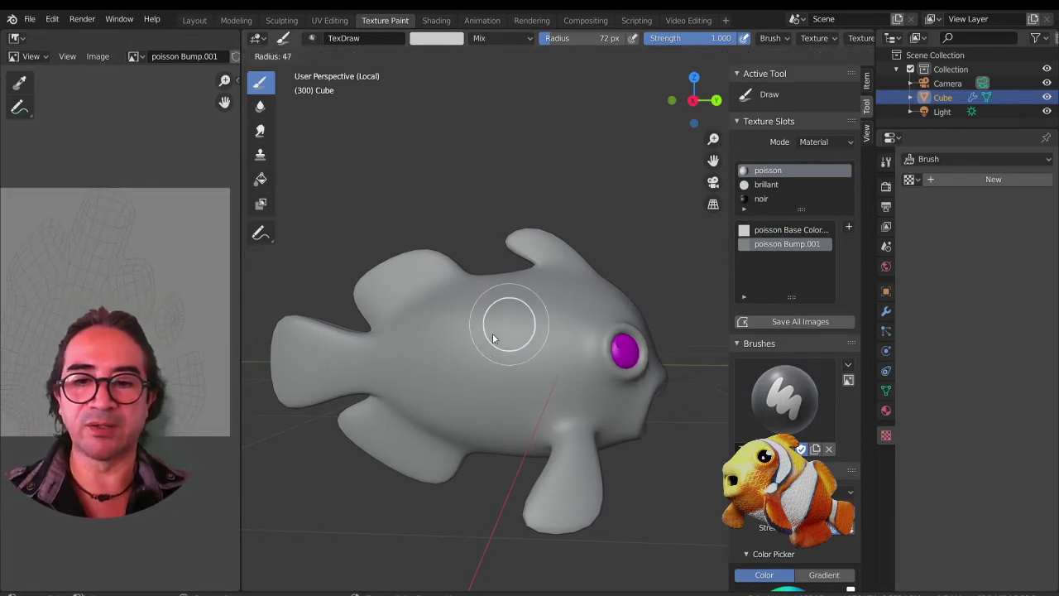
click(495, 335)
drag(504, 307, 491, 364)
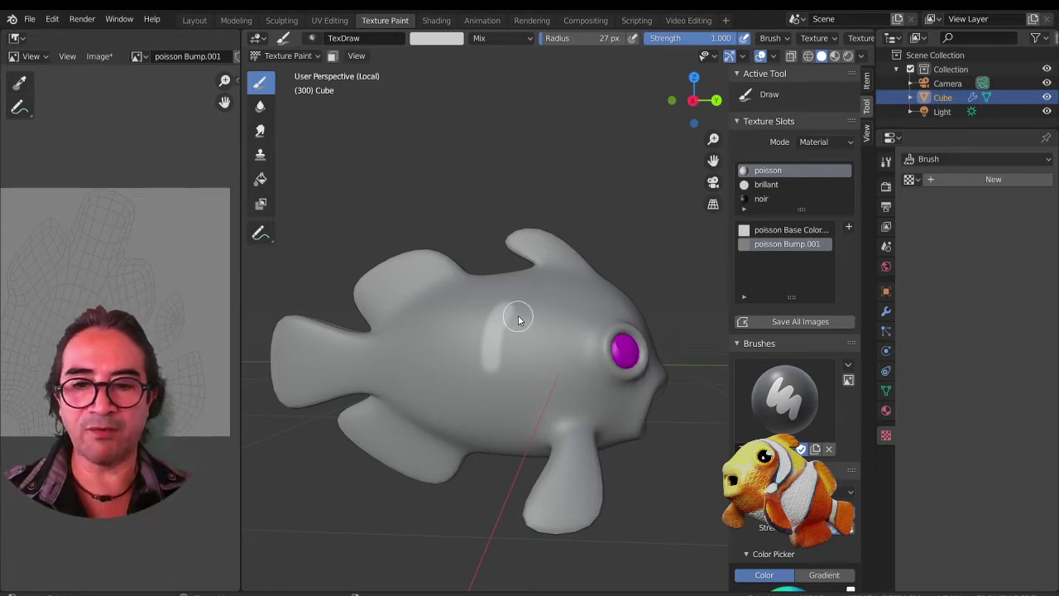
mouse_move(517, 319)
mouse_down()
mouse_move(504, 327)
mouse_move(494, 377)
mouse_up()
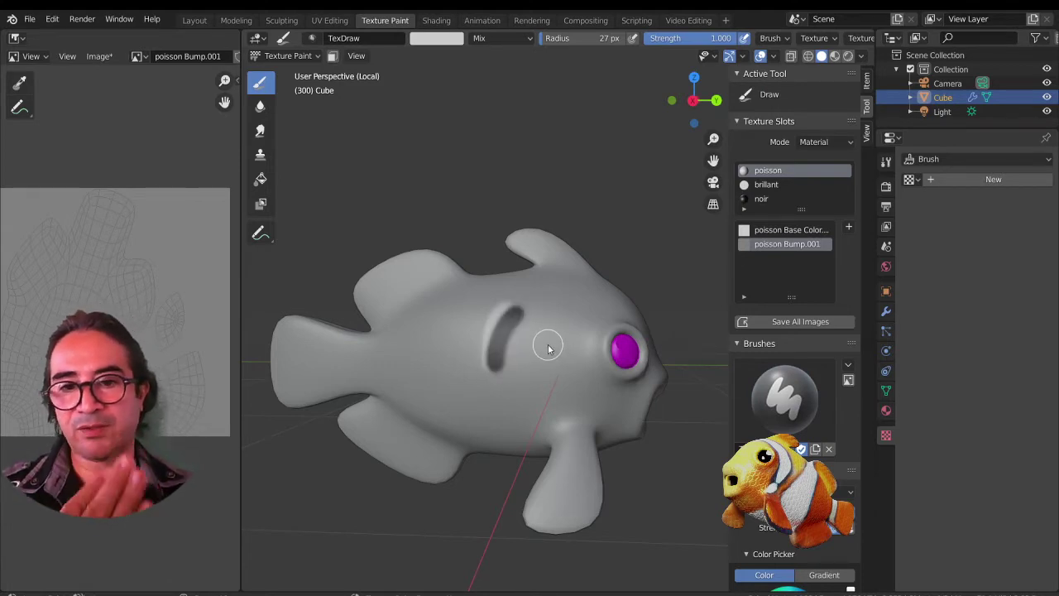
- Display the fish in Material Preview shading and examine the bump stroke on its flank up close
click(834, 56)
mouse_move(593, 419)
middle_down()
mouse_move(503, 449)
mouse_move(596, 445)
mouse_move(562, 425)
middle_up()
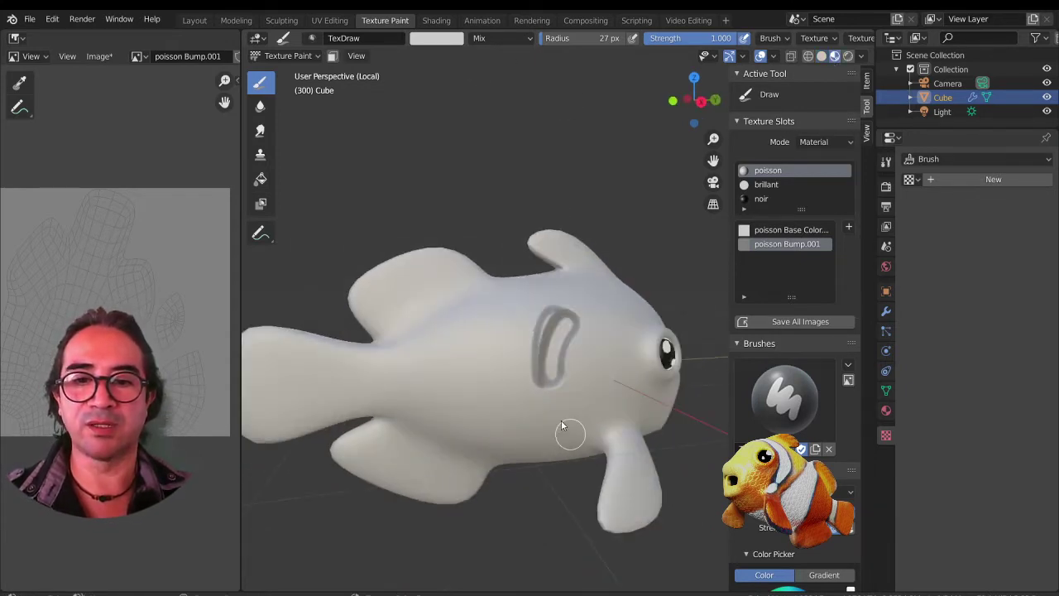
scroll(521, 355, up, 4)
scroll(534, 355, down, 2)
middle_drag(538, 369, 508, 378)
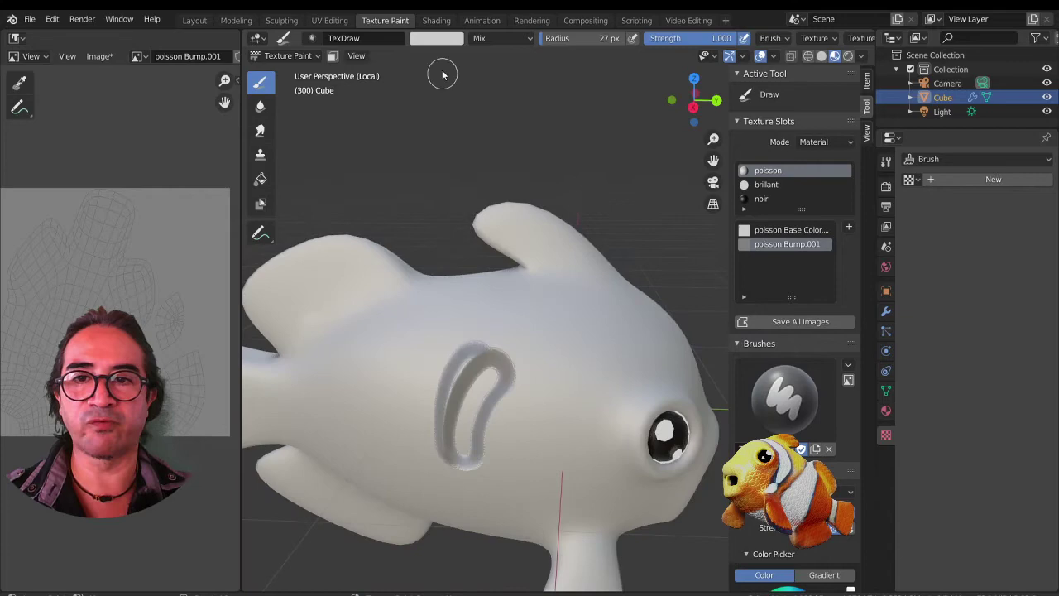
- Paint more curved, overlapping bump strokes beside the existing groove on the fish's flank
click(436, 21)
click(385, 20)
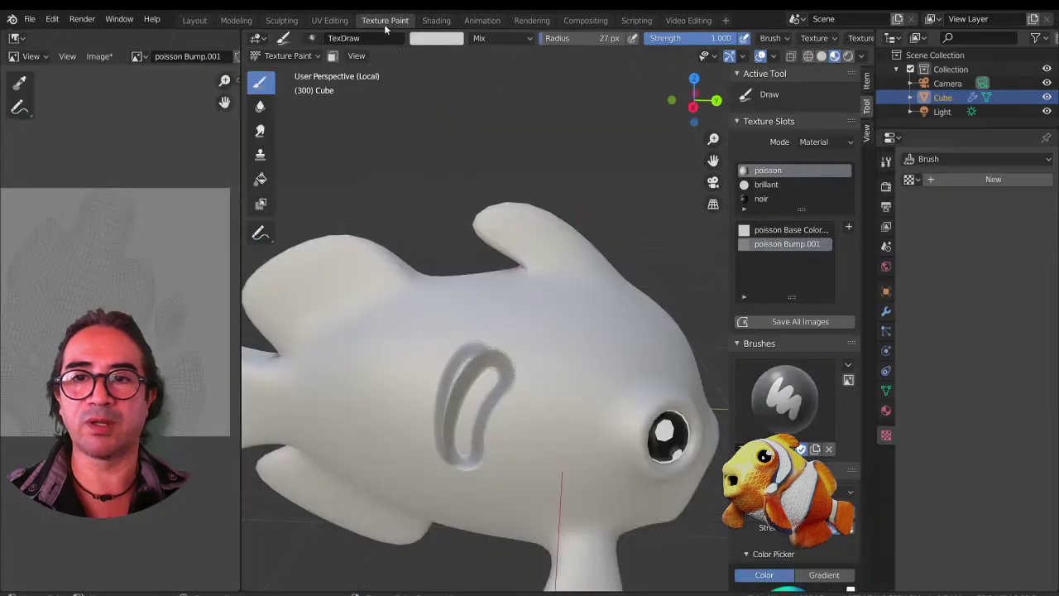
mouse_move(480, 354)
mouse_down()
mouse_move(499, 350)
mouse_move(524, 390)
mouse_move(492, 425)
mouse_up()
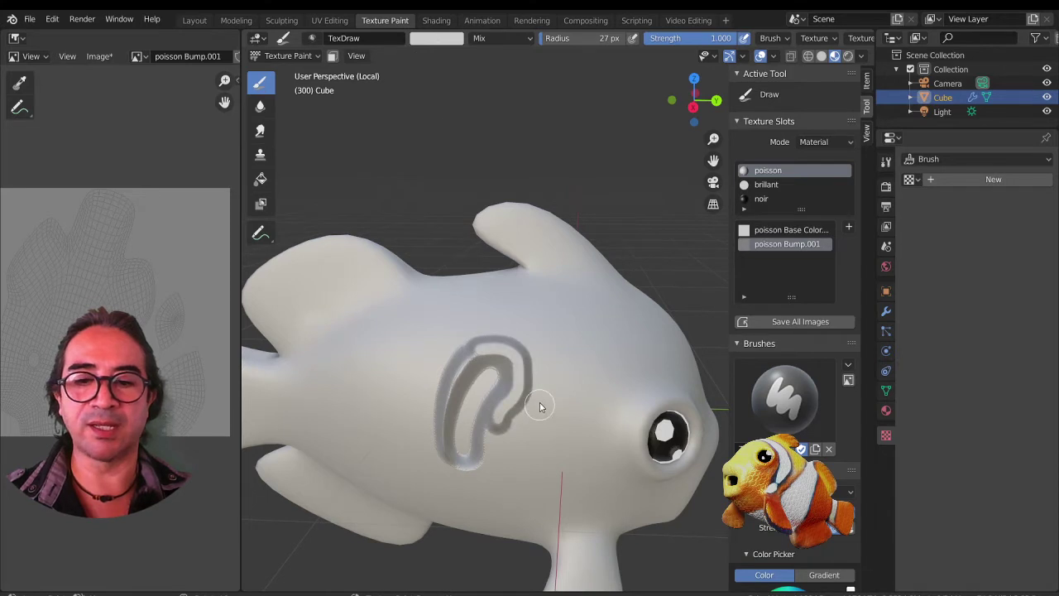
middle_drag(539, 404, 542, 394)
drag(538, 346, 502, 423)
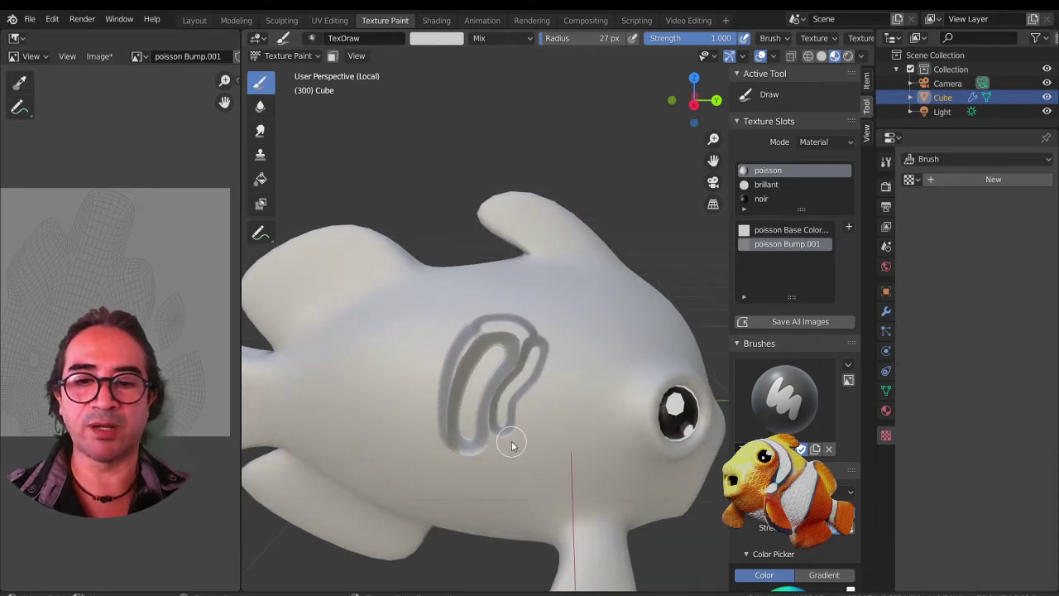
scroll(450, 441, down, 3)
scroll(451, 441, up, 3)
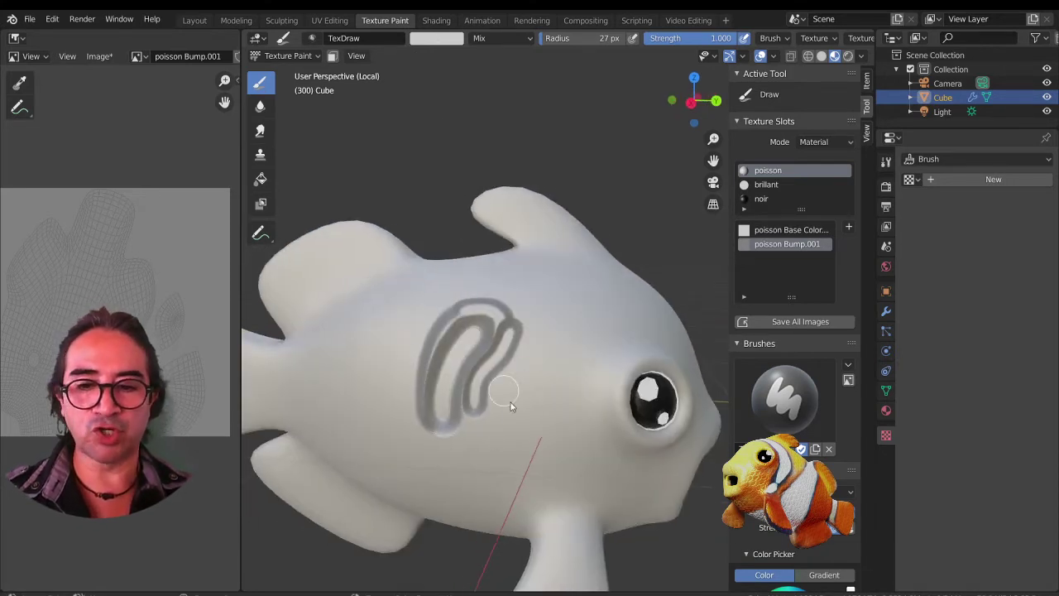
- Sample the bump map's neutral grey, set the Draw brush radius to 91 px and paint over the flank grooves
key(s)
key(f)
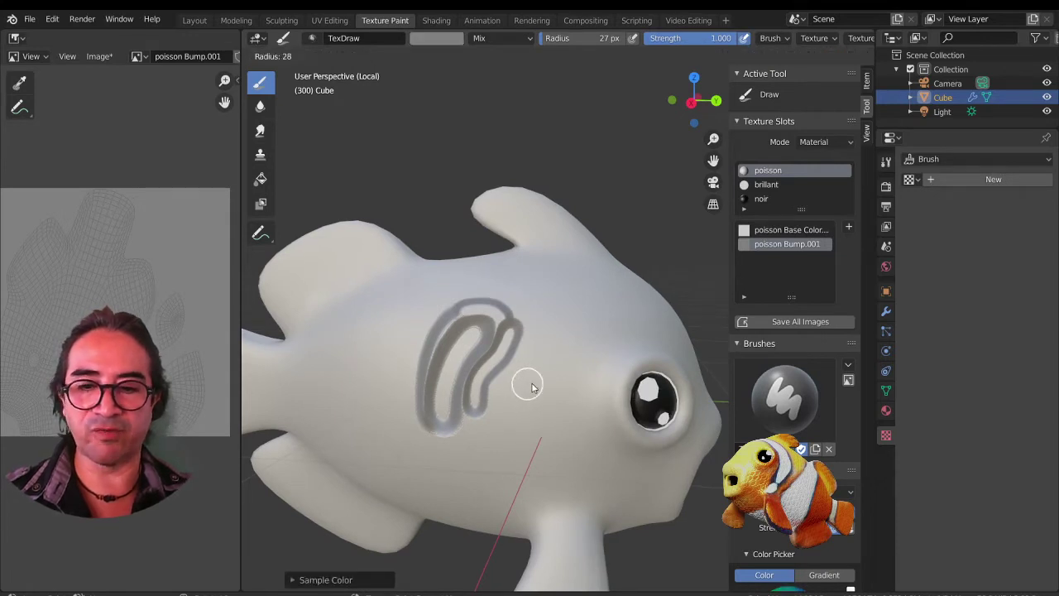
click(577, 385)
mouse_move(470, 321)
mouse_down()
mouse_move(501, 311)
mouse_move(407, 367)
mouse_move(444, 326)
mouse_move(464, 425)
mouse_up()
scroll(460, 429, down, 3)
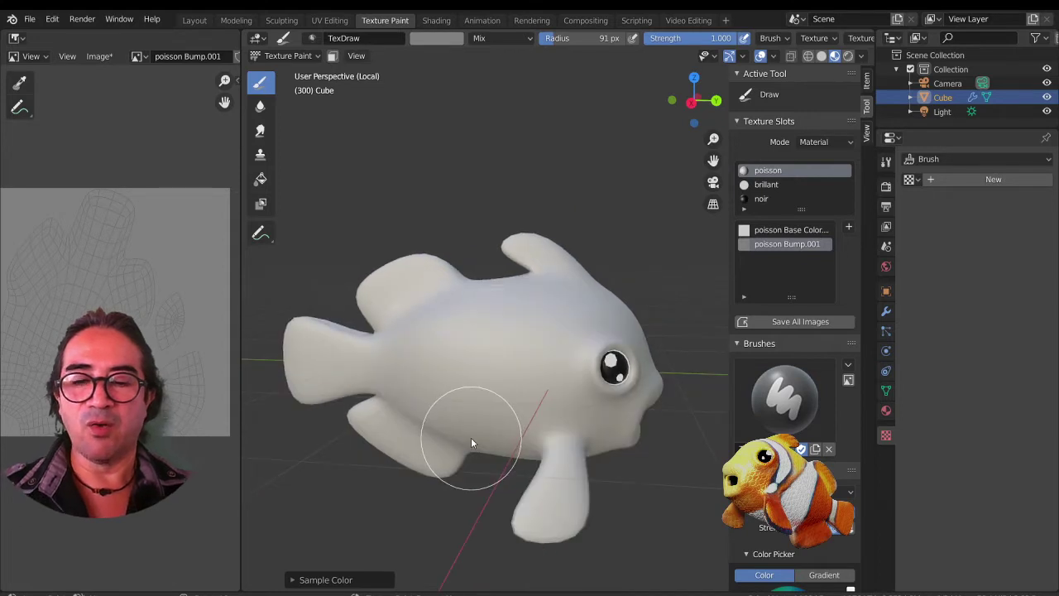
- Save the poisson Base Color and poisson Bump.001 images to files
click(774, 235)
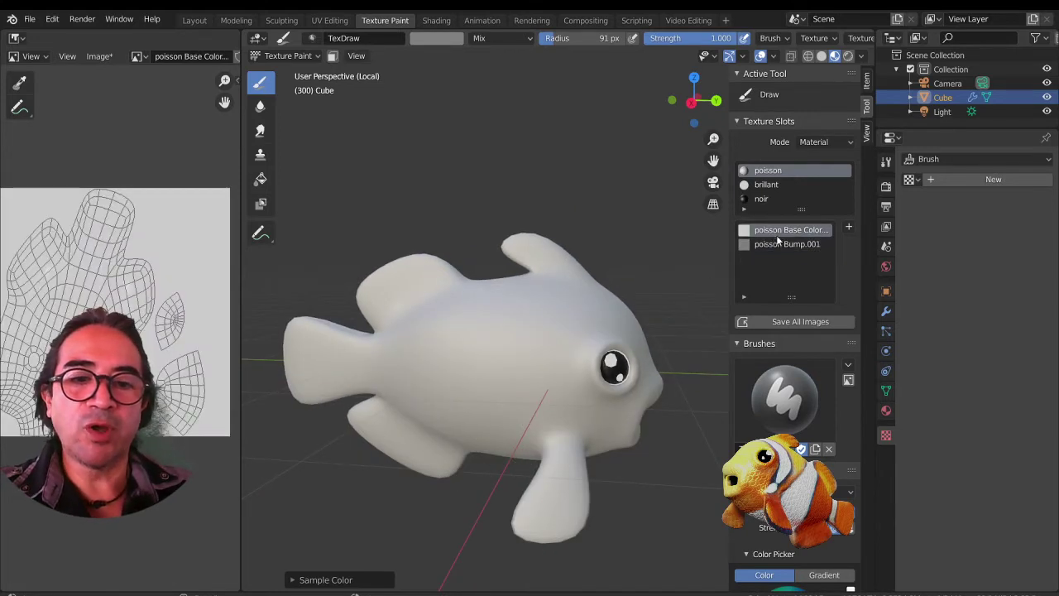
click(100, 56)
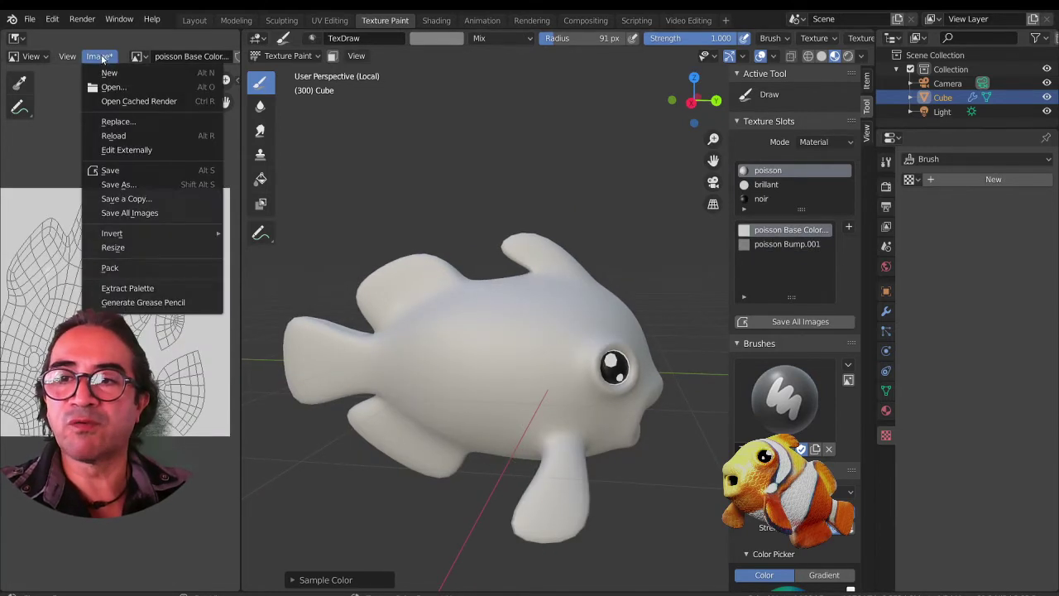
click(123, 197)
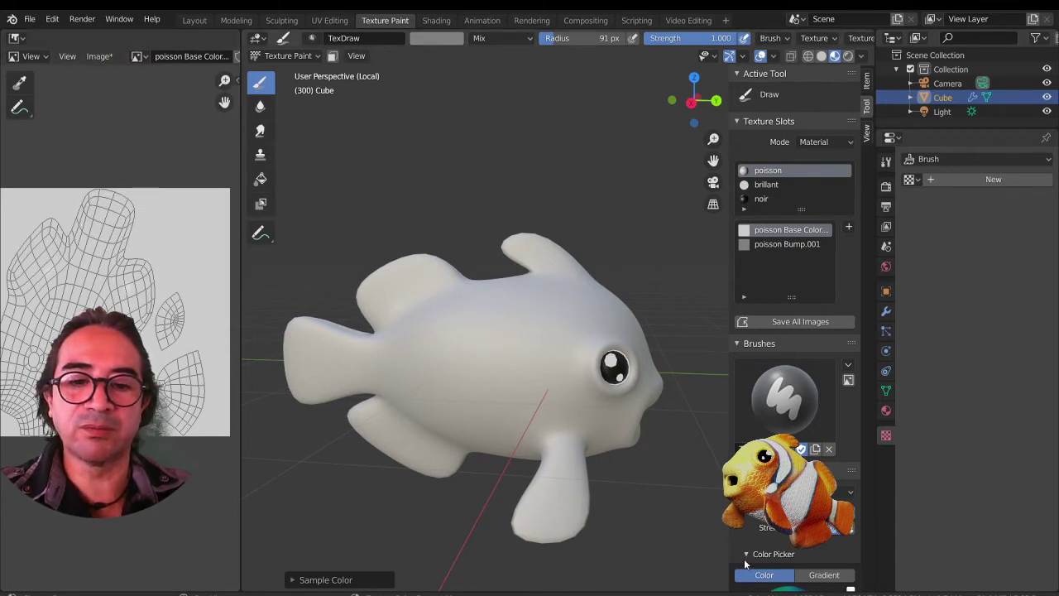
click(795, 245)
click(99, 55)
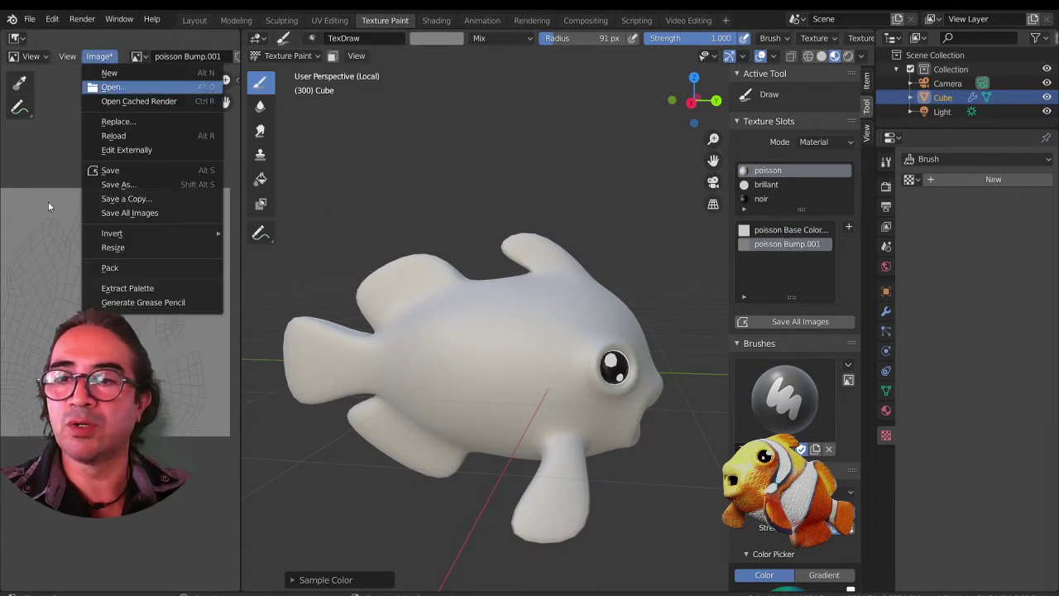
click(121, 187)
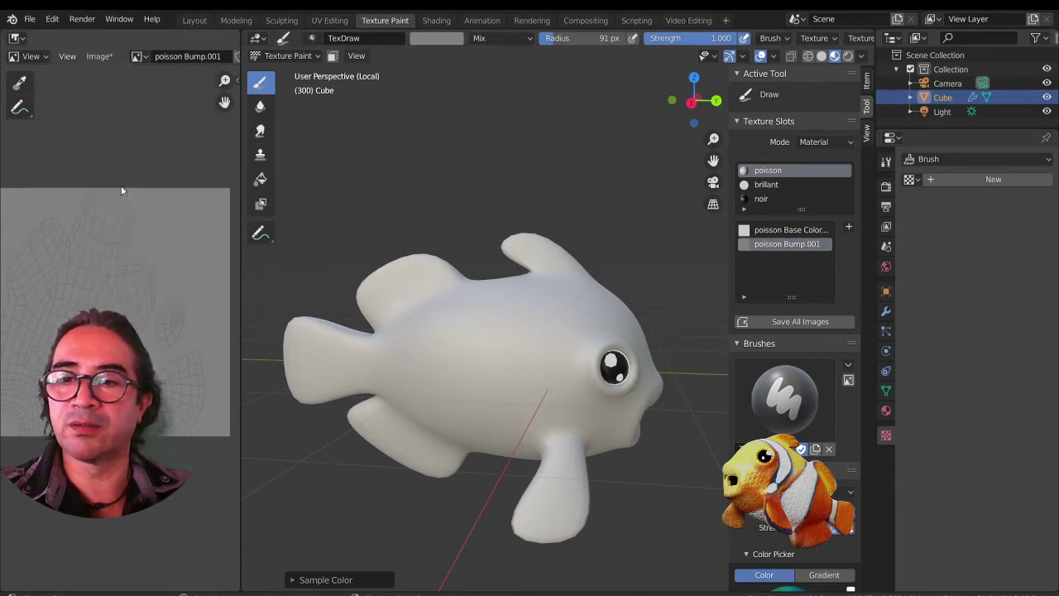
click(729, 527)
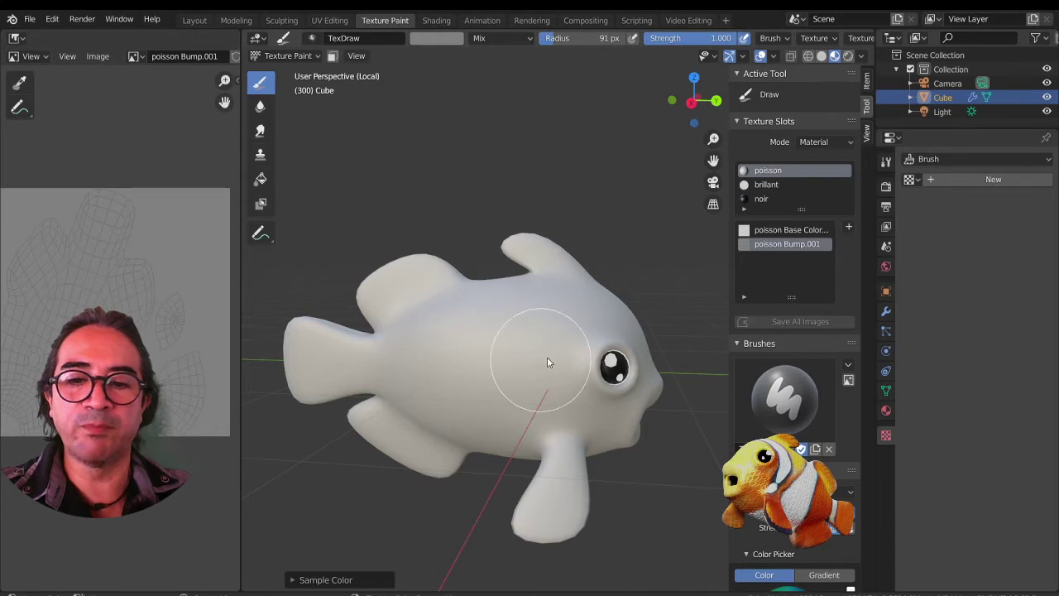
- Switch to the Layout workspace and show the fish in the Right Orthographic view
click(195, 21)
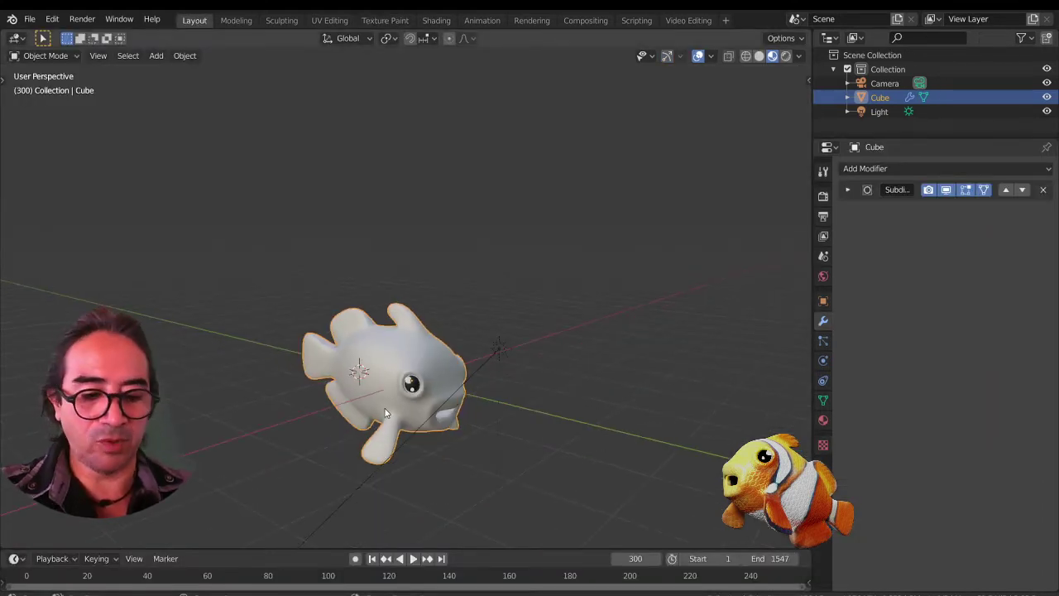
key(KP_5)
key(KP_1)
key(KP_3)
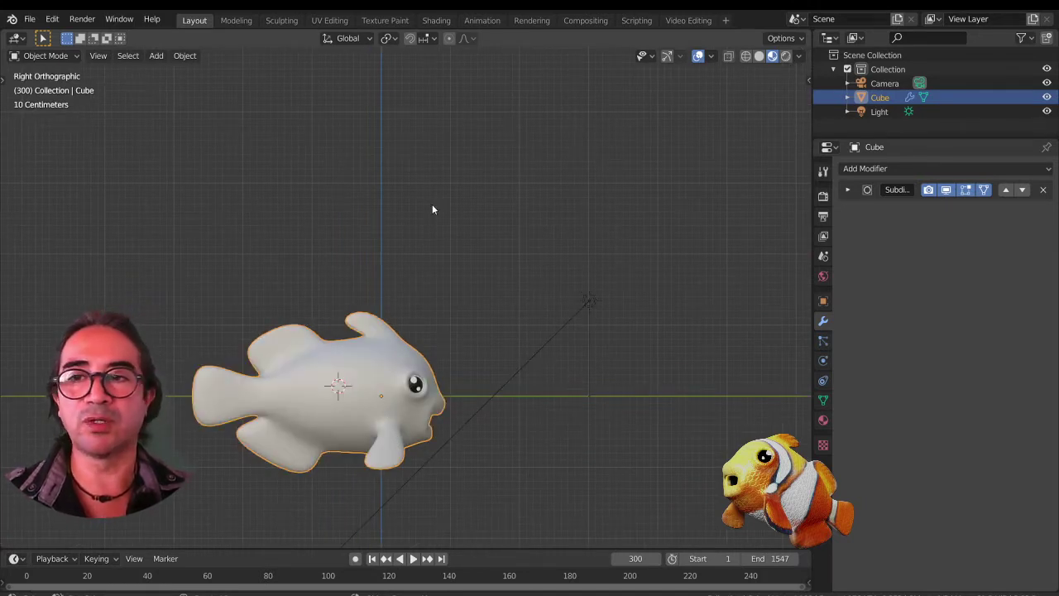
click(156, 55)
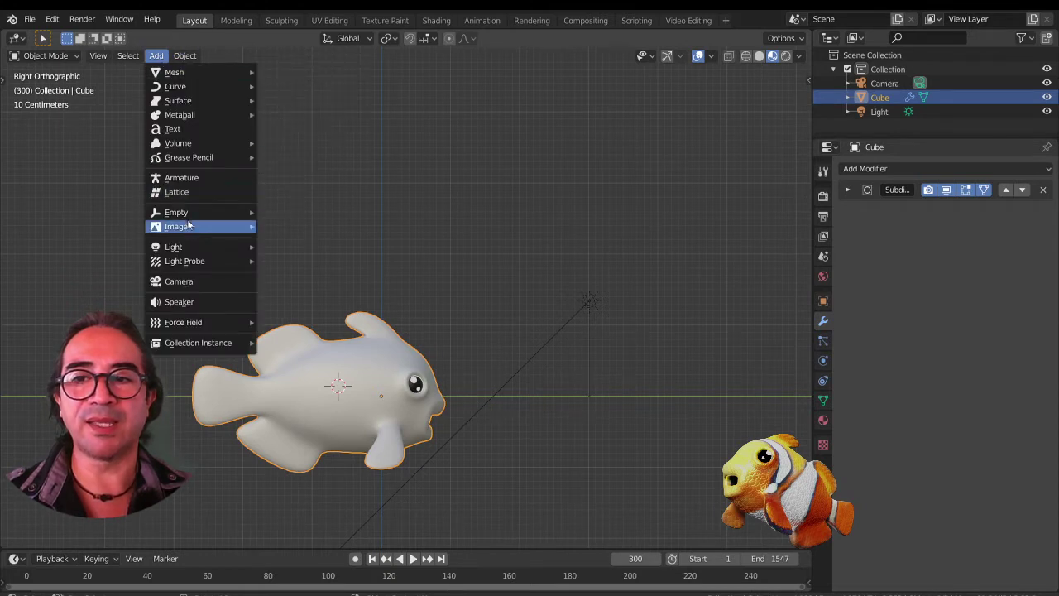
mouse_move(189, 225)
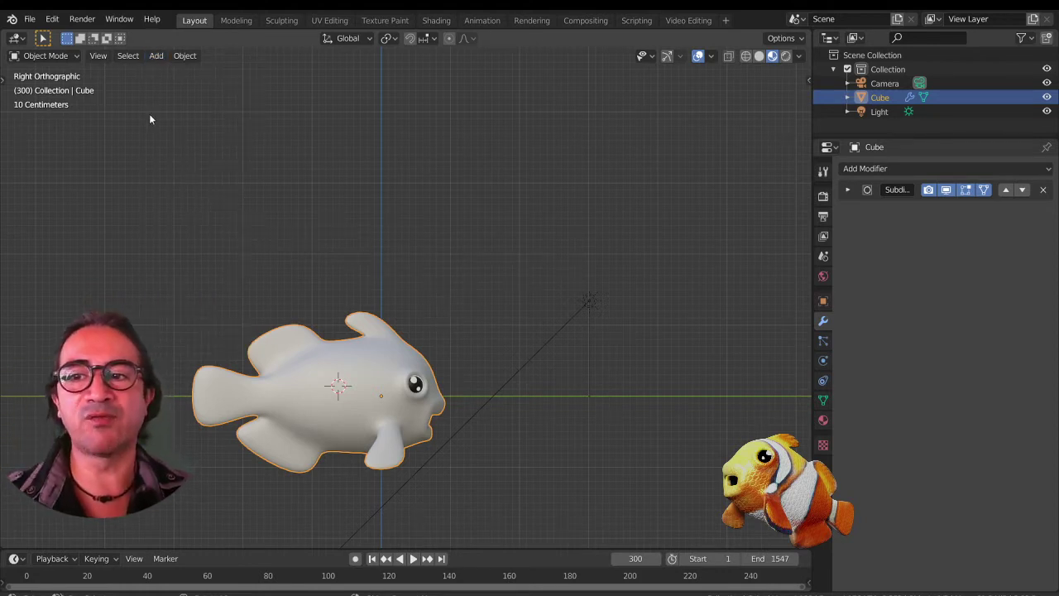
click(155, 57)
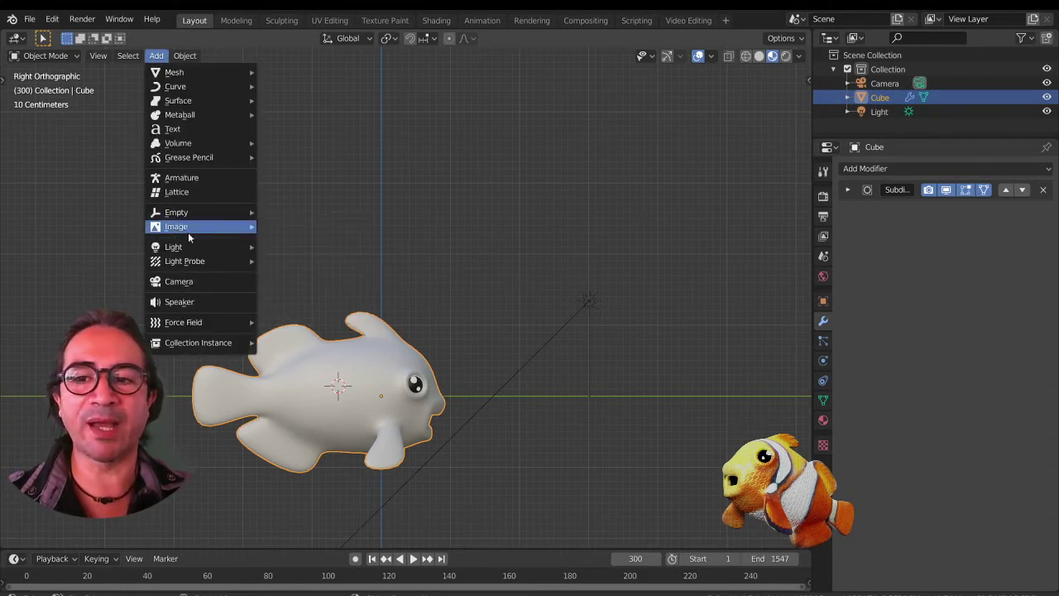
- Split off a second area beside the 3D viewport, turn it into a Preferences editor and widen it
drag(11, 49, 192, 166)
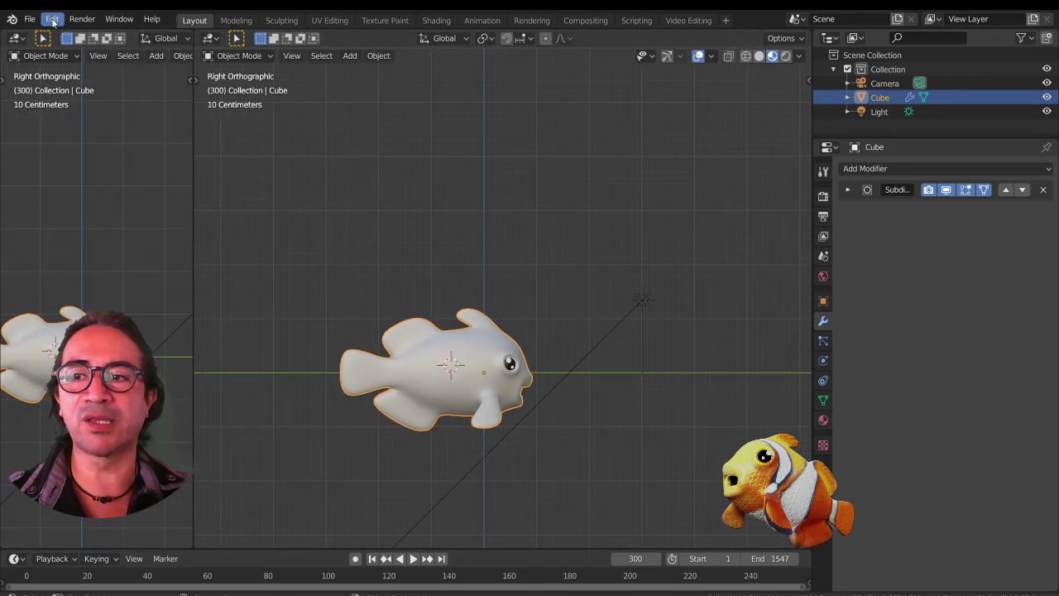
click(52, 19)
click(18, 38)
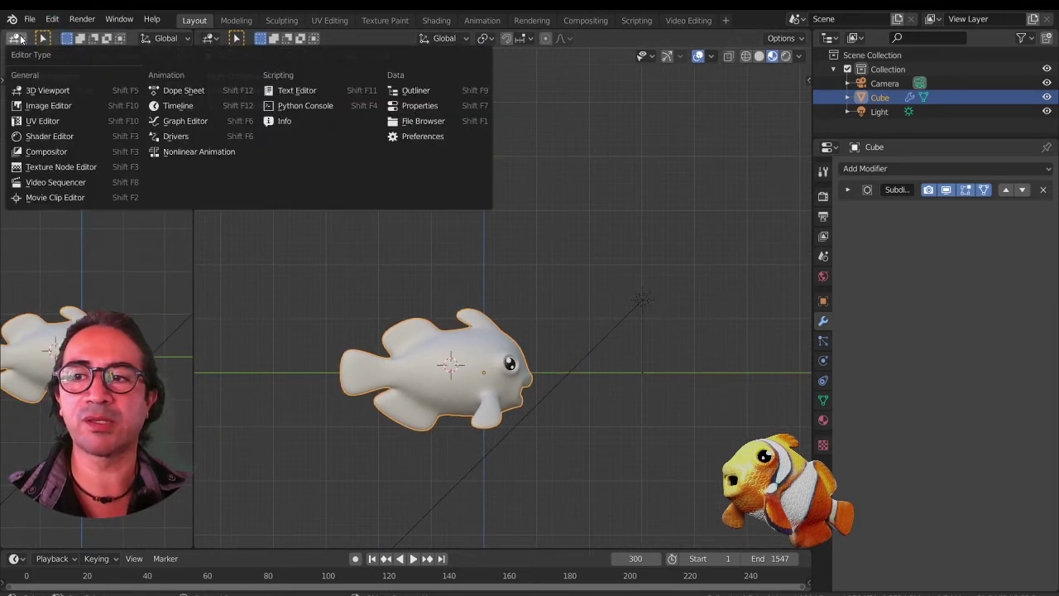
click(423, 135)
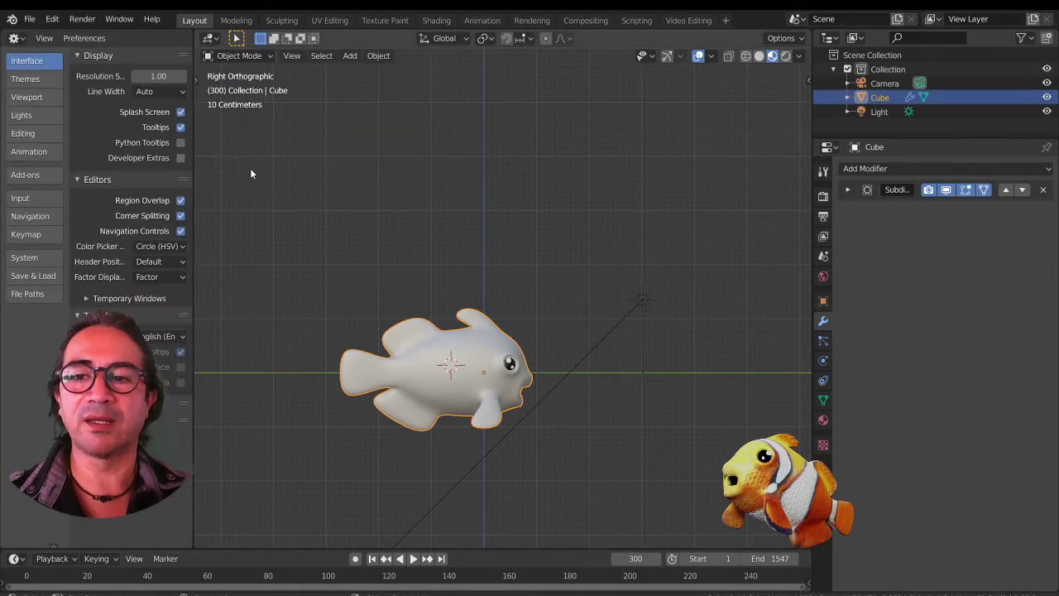
drag(195, 155, 399, 154)
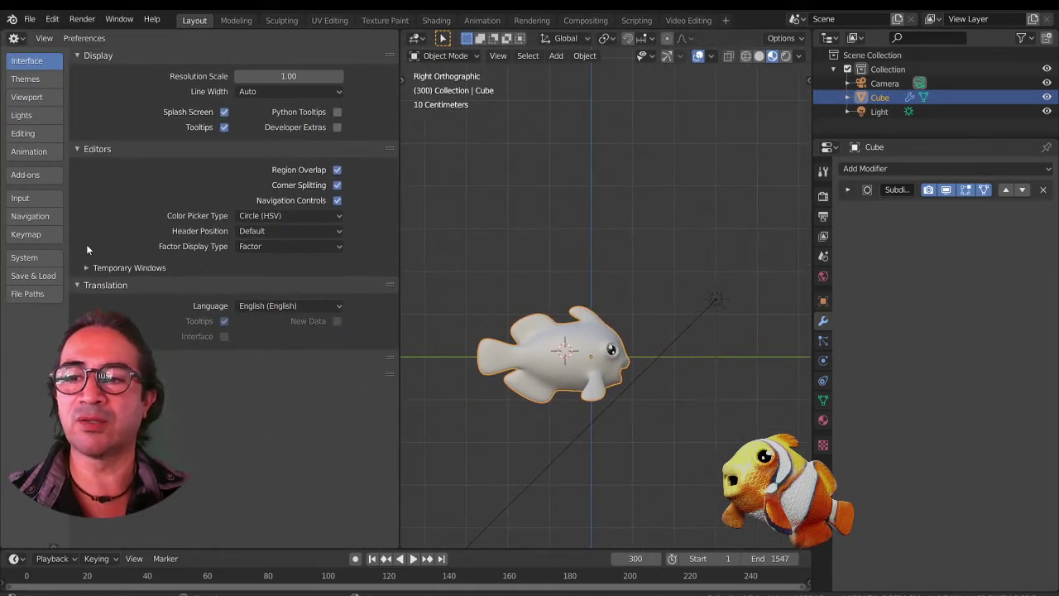
- Search the add-ons for "image" and enable Import-Export: Import Images as Planes
click(25, 174)
click(317, 78)
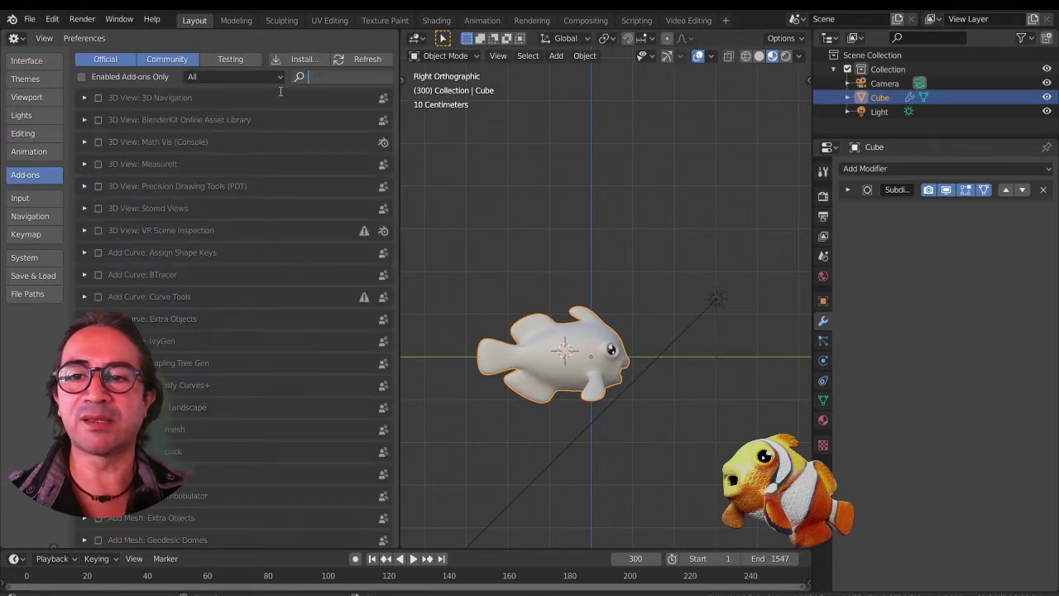
text(i)
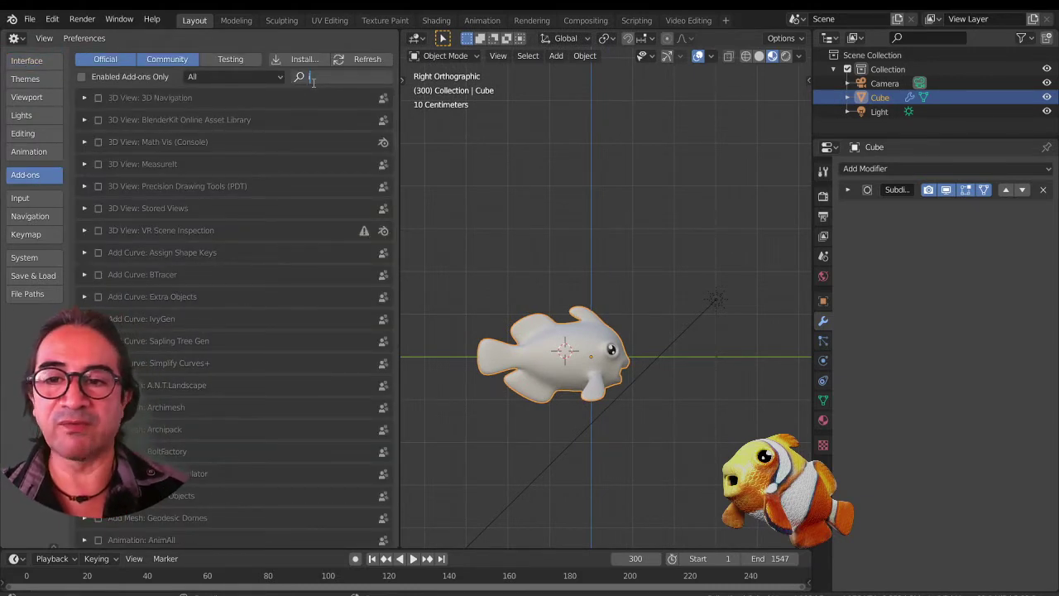
text(mage)
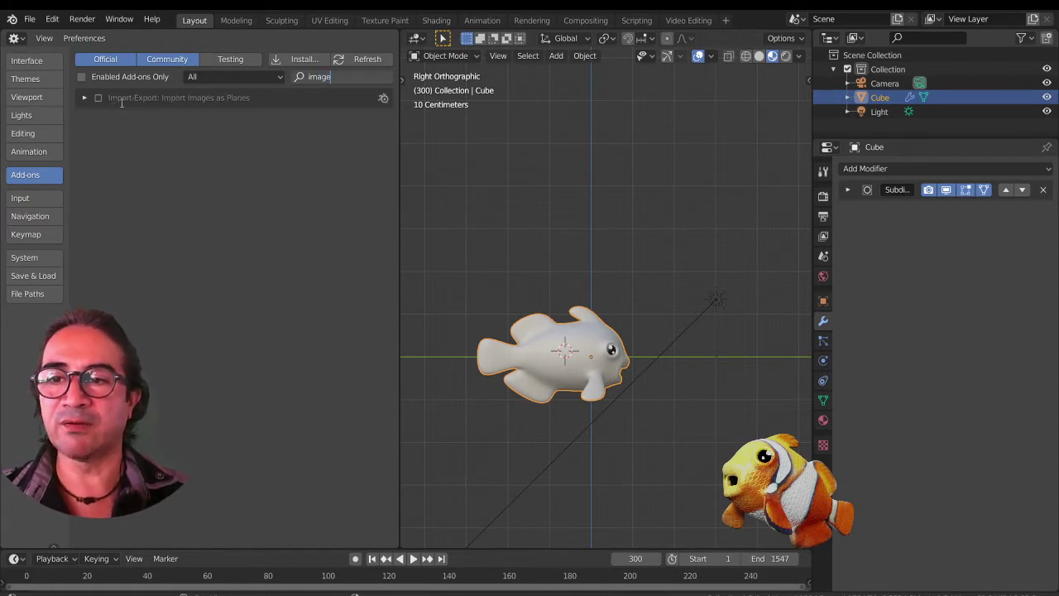
key(Return)
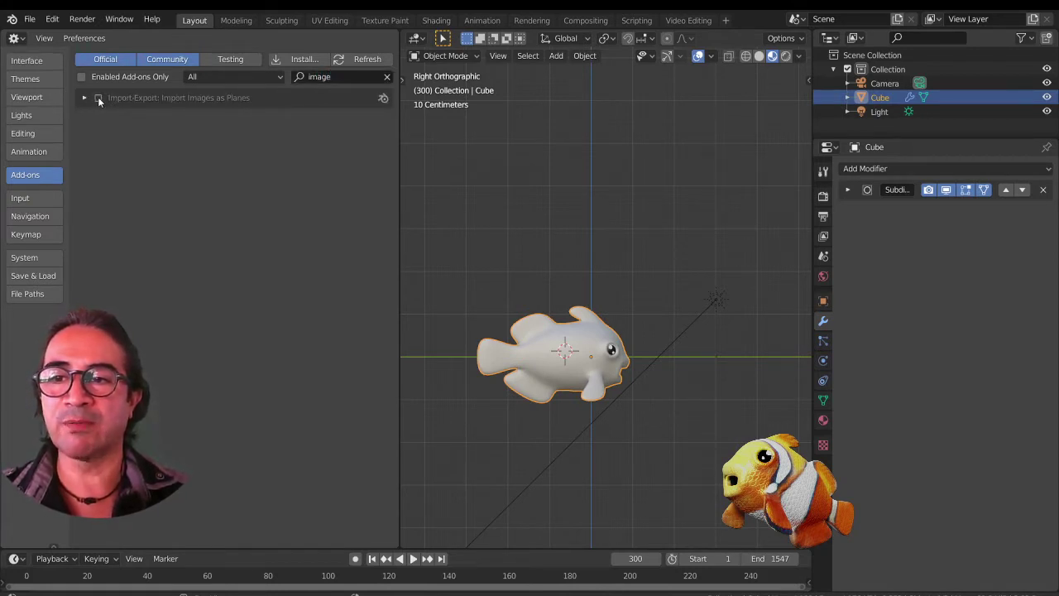
click(98, 98)
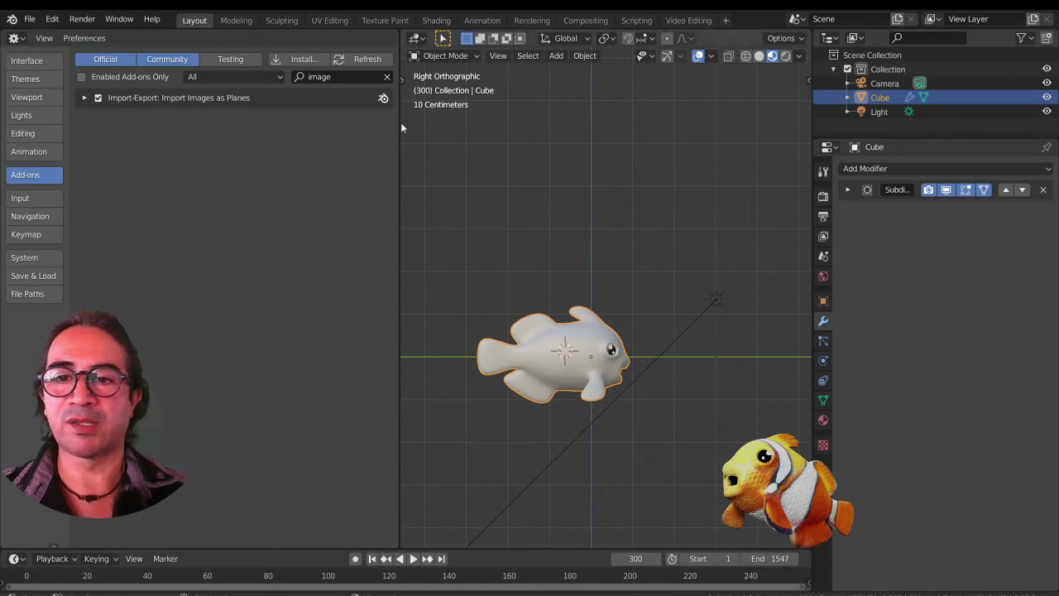
- Join the Preferences area back into the 3D viewport
right_click(400, 124)
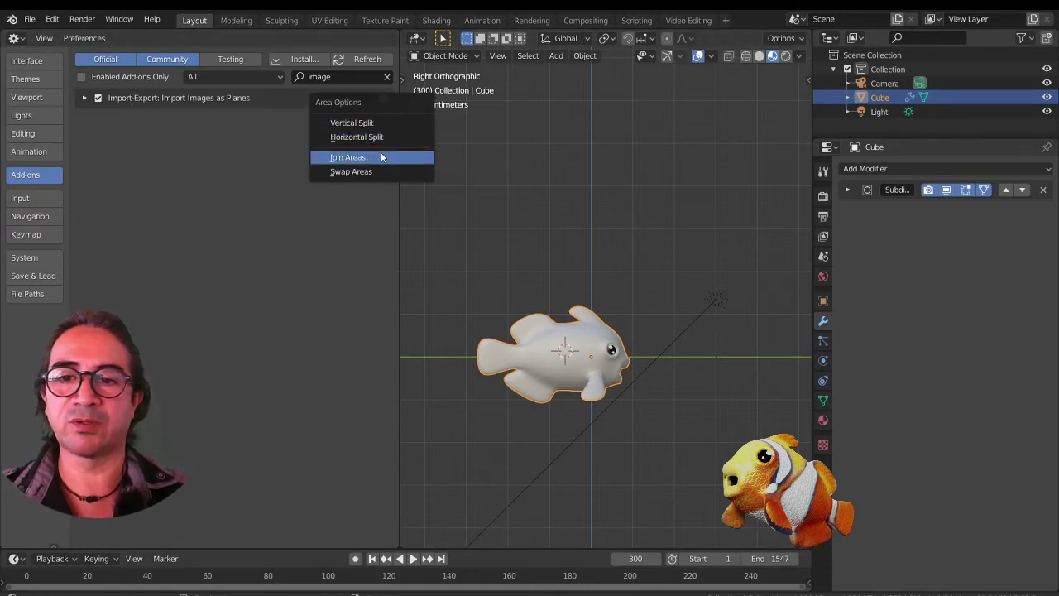
click(382, 157)
click(303, 199)
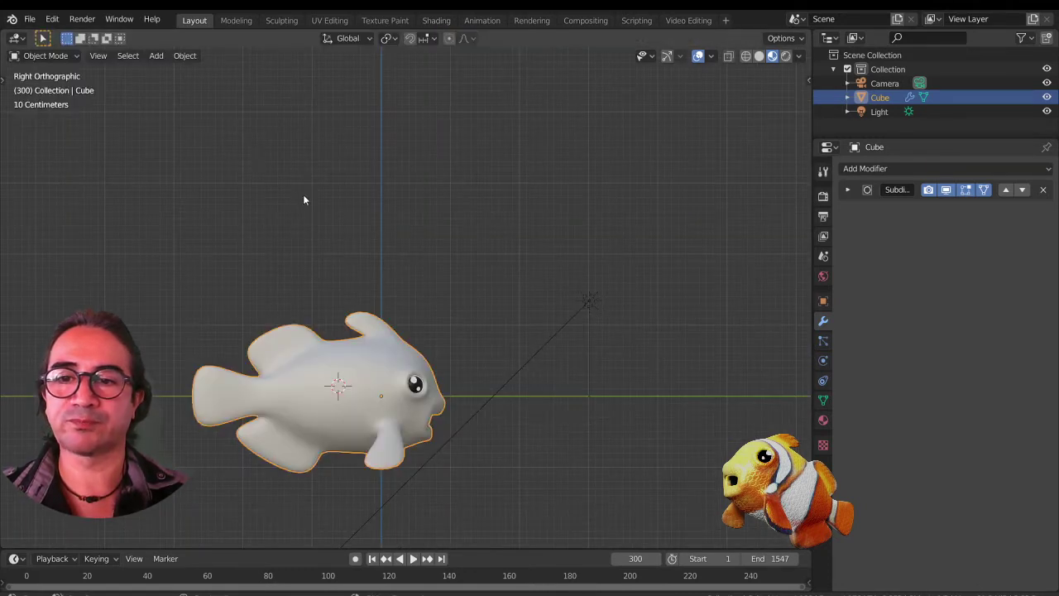
- Import the poisson clown photo with Images as Planes
click(157, 57)
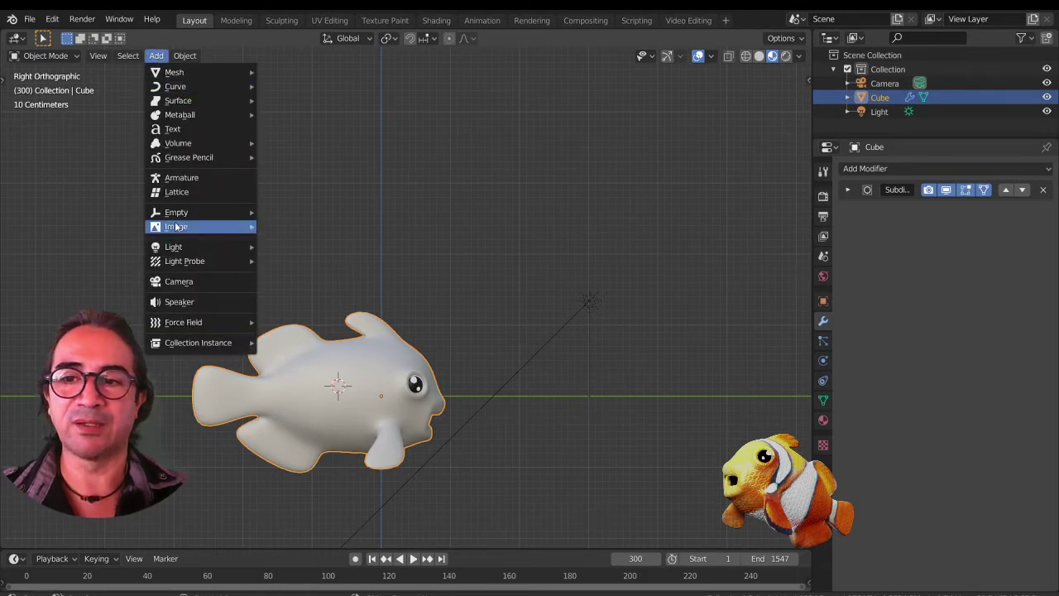
mouse_move(190, 227)
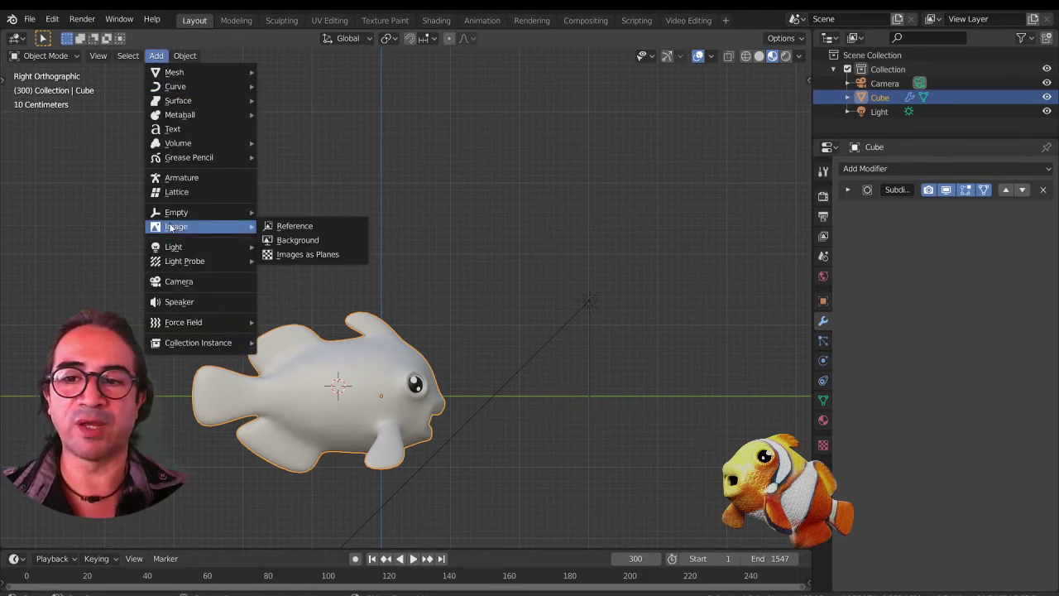
click(328, 256)
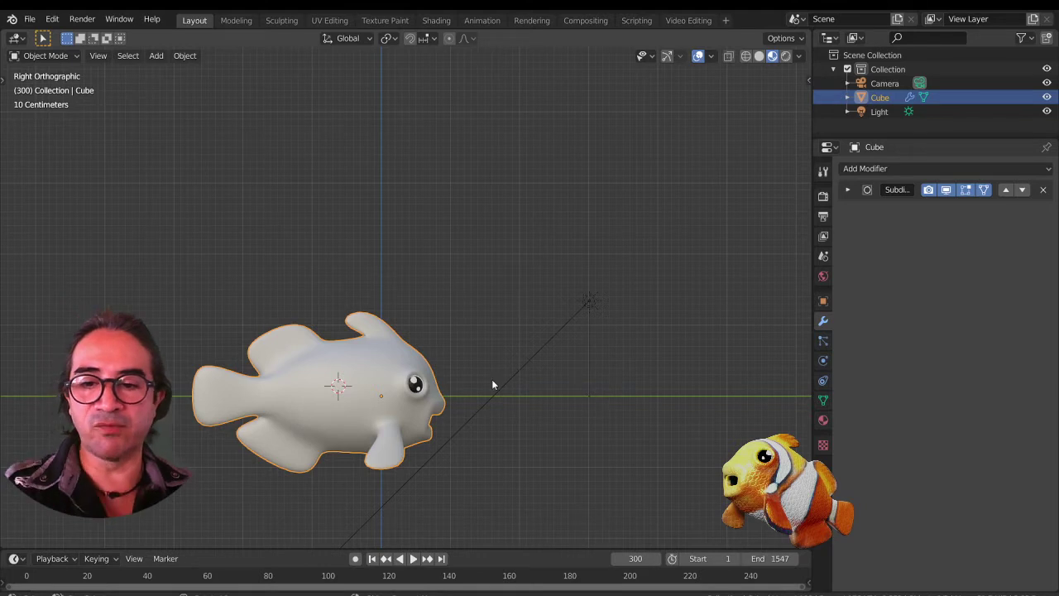
key(ctrl+v)
- Move the clownfish photo plane above the model, enlarge it and rotate it clockwise until its fish lies horizontally like the model
key(g)
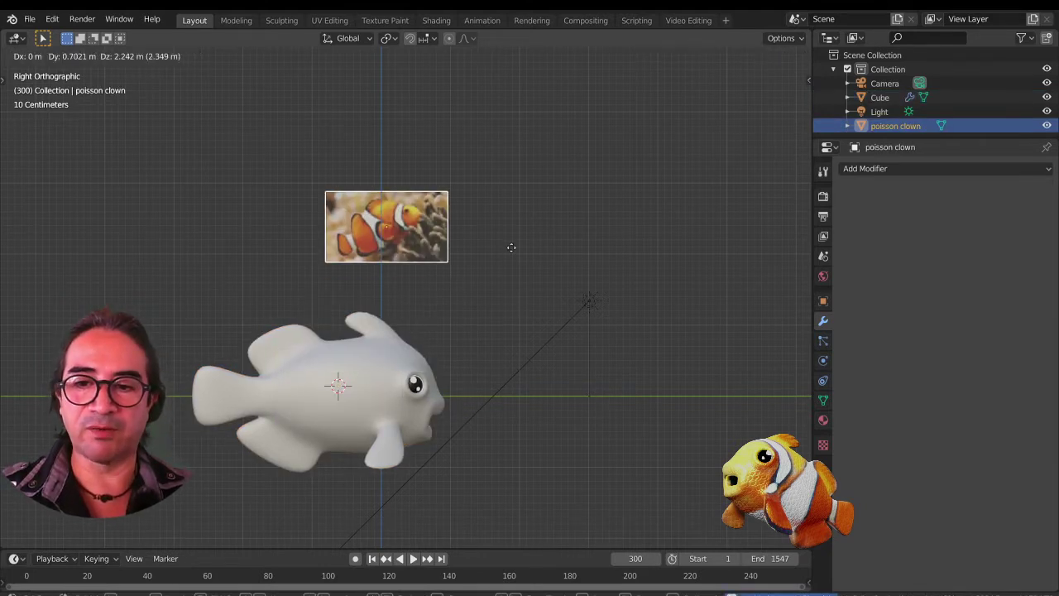
click(511, 246)
key(s)
click(670, 354)
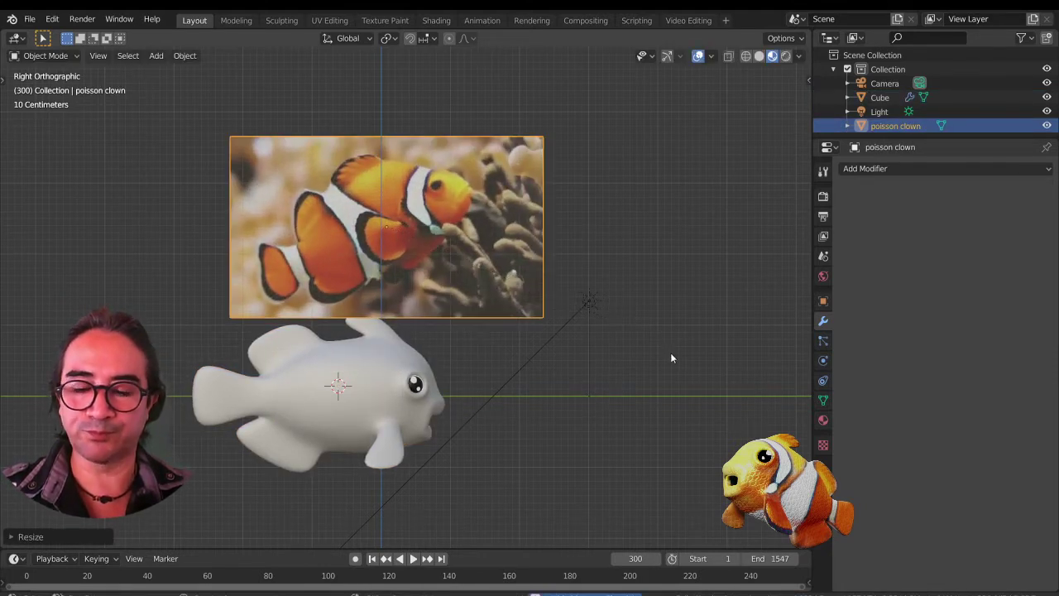
key(r)
click(397, 410)
key(g)
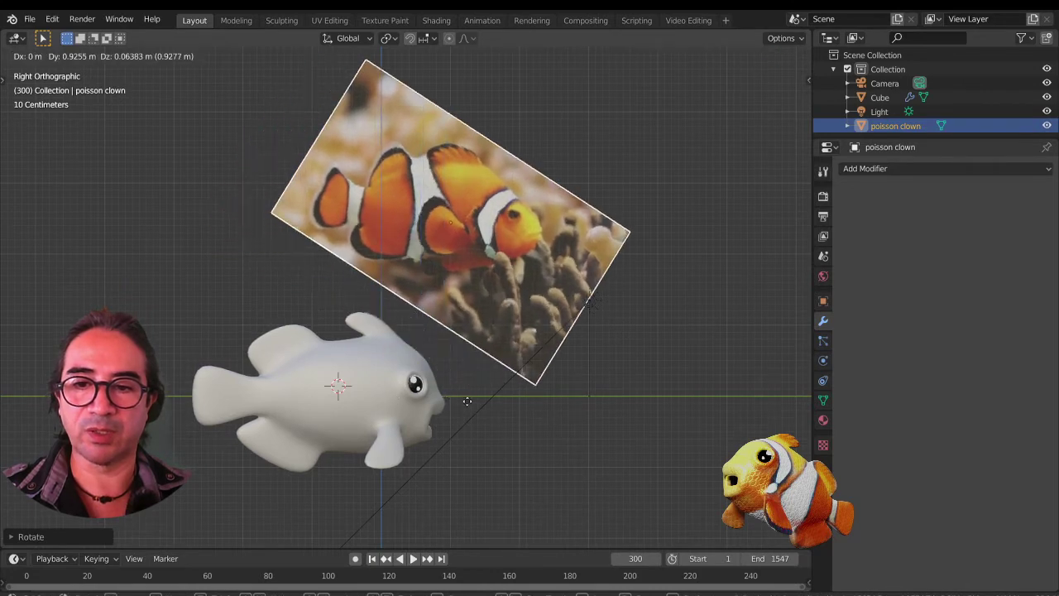
click(502, 421)
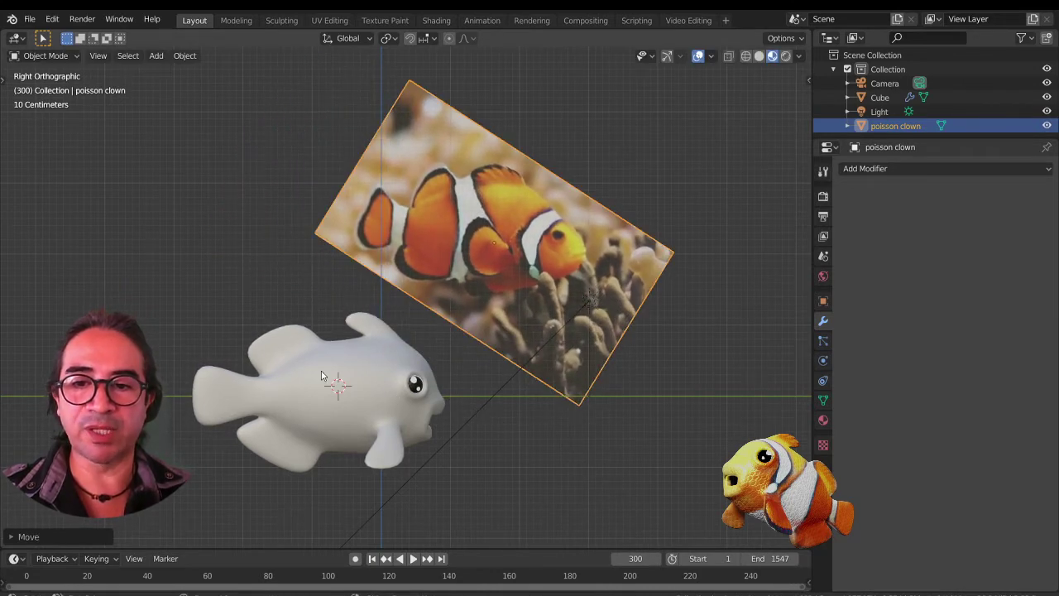
- Enlarge the clownfish photo plane slightly and move it up and to the right, clear of the model
key(s)
click(538, 436)
key(g)
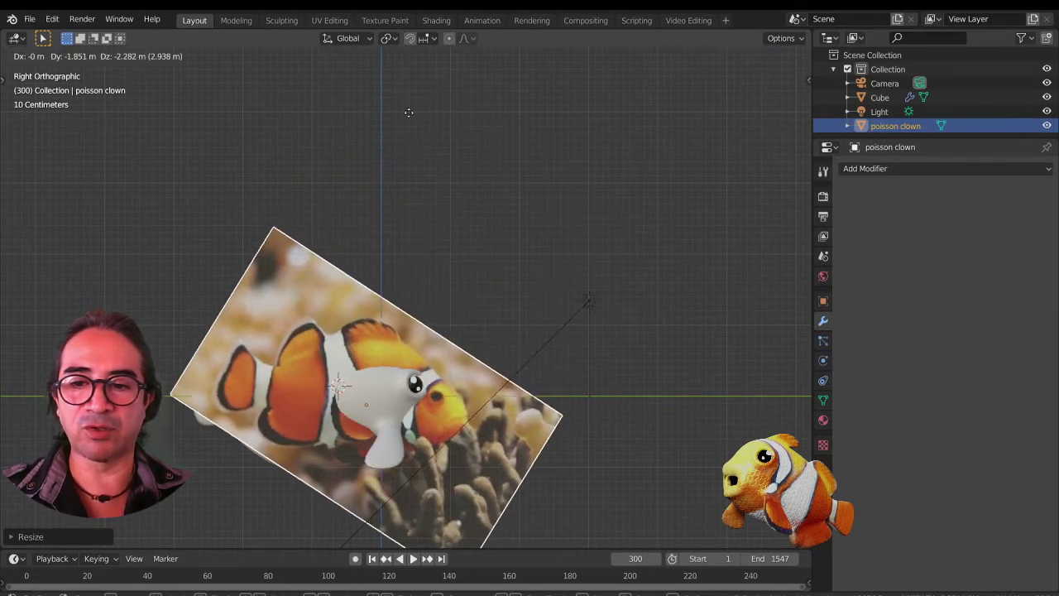
click(586, 423)
- Fine-tune the photo plane by enlarging it slightly and rotating it until its fish lines up with the model's pose
key(r)
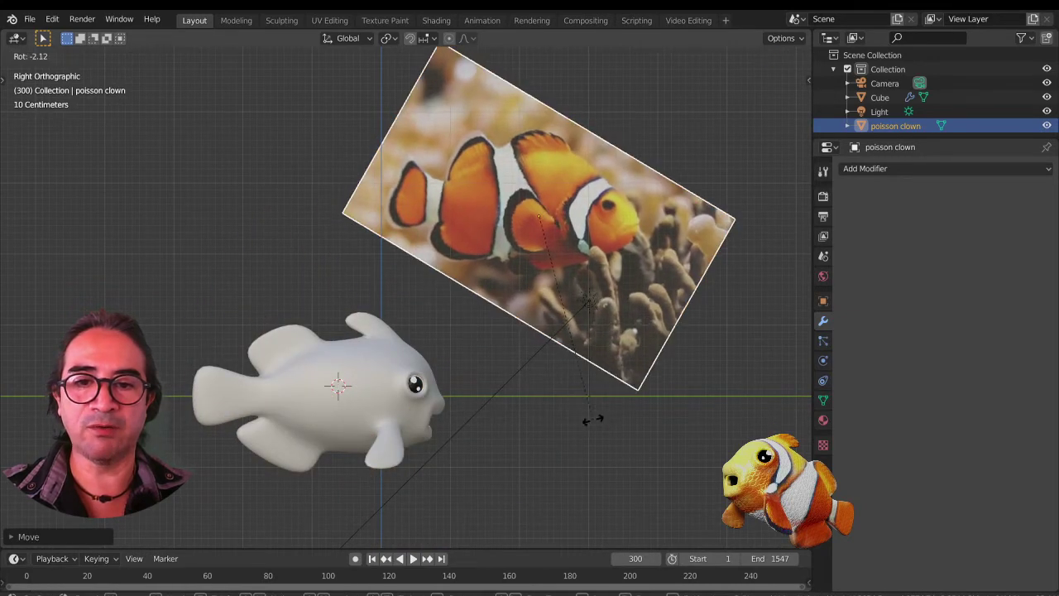
click(591, 420)
key(s)
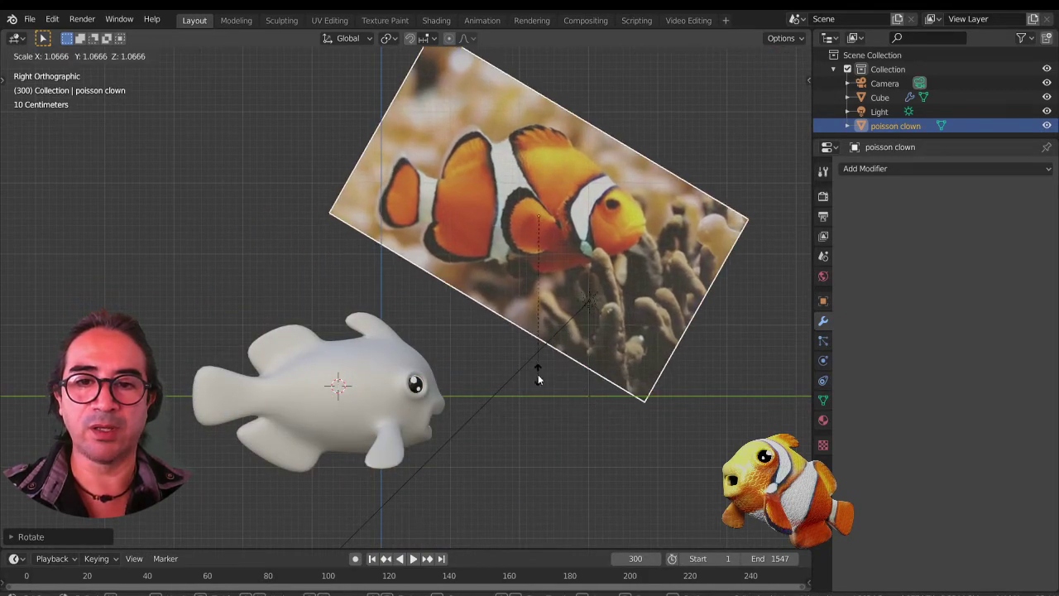
click(537, 374)
key(r)
click(534, 380)
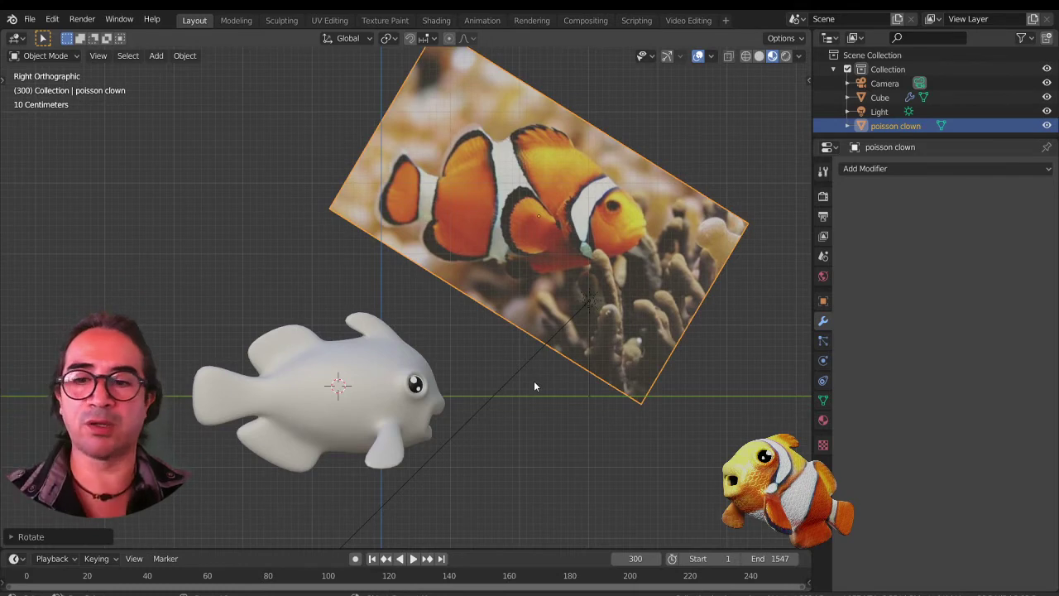
key(r)
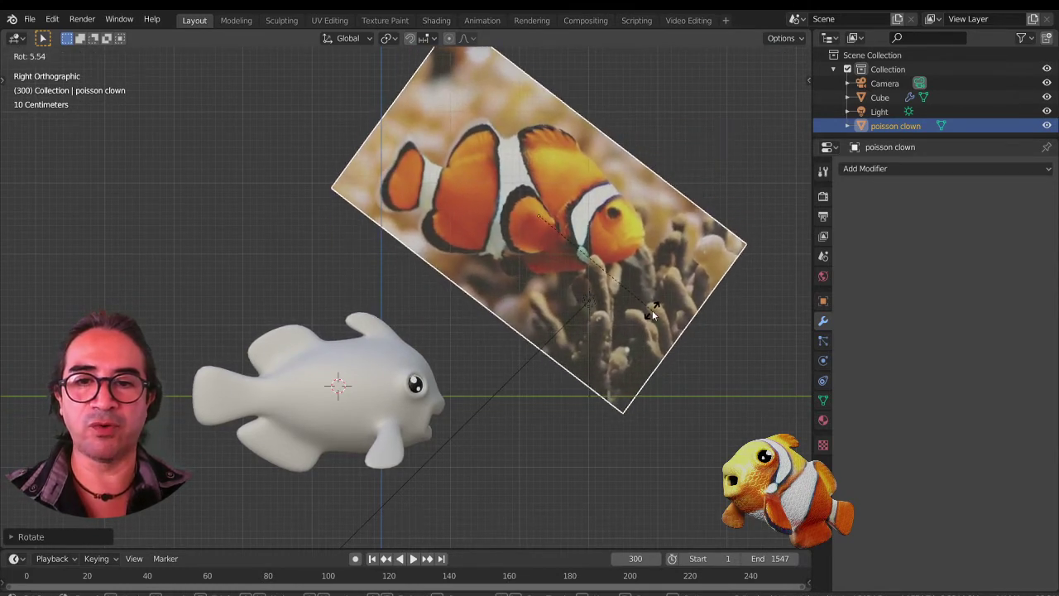
click(650, 308)
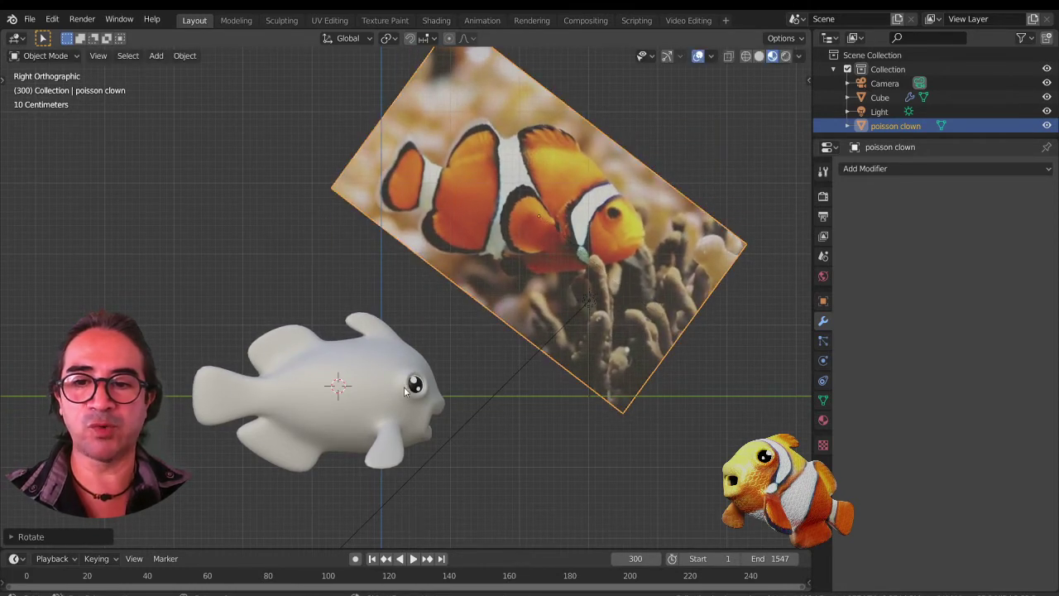
- Join the photo plane into the fish model, then shift the photo face about -1.67 m along global X in Edit Mode
shift+click(380, 348)
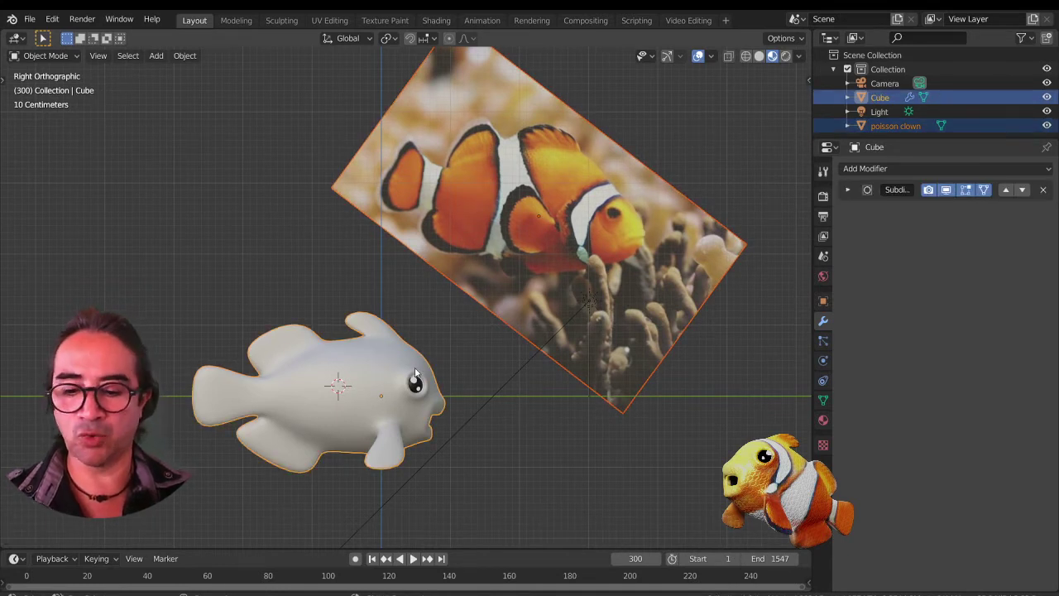
key(ctrl+j)
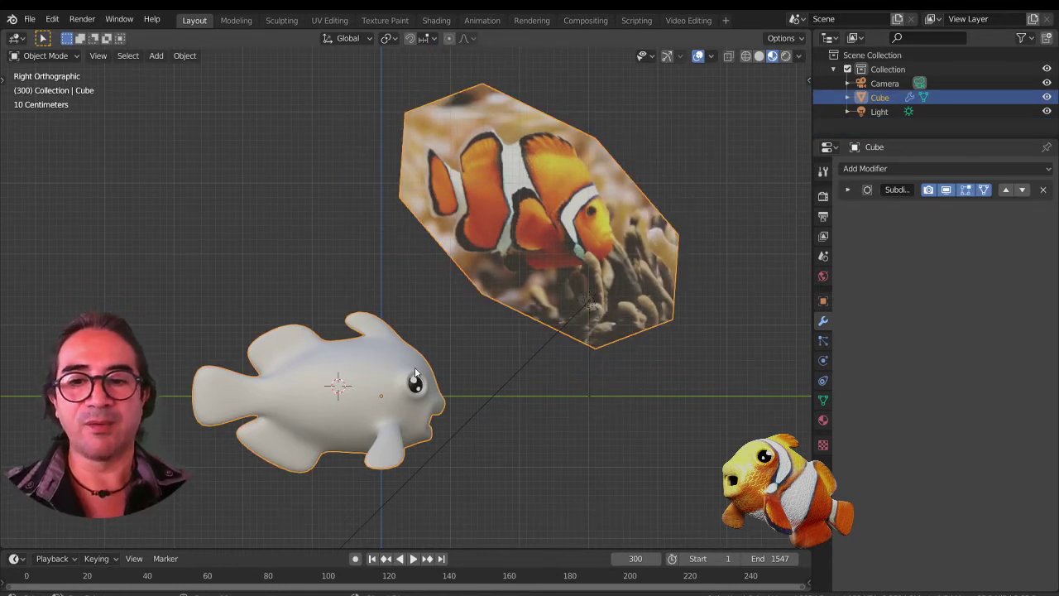
mouse_move(416, 373)
middle_down()
mouse_move(445, 334)
mouse_move(391, 350)
mouse_move(424, 358)
mouse_move(412, 368)
middle_up()
key(Tab)
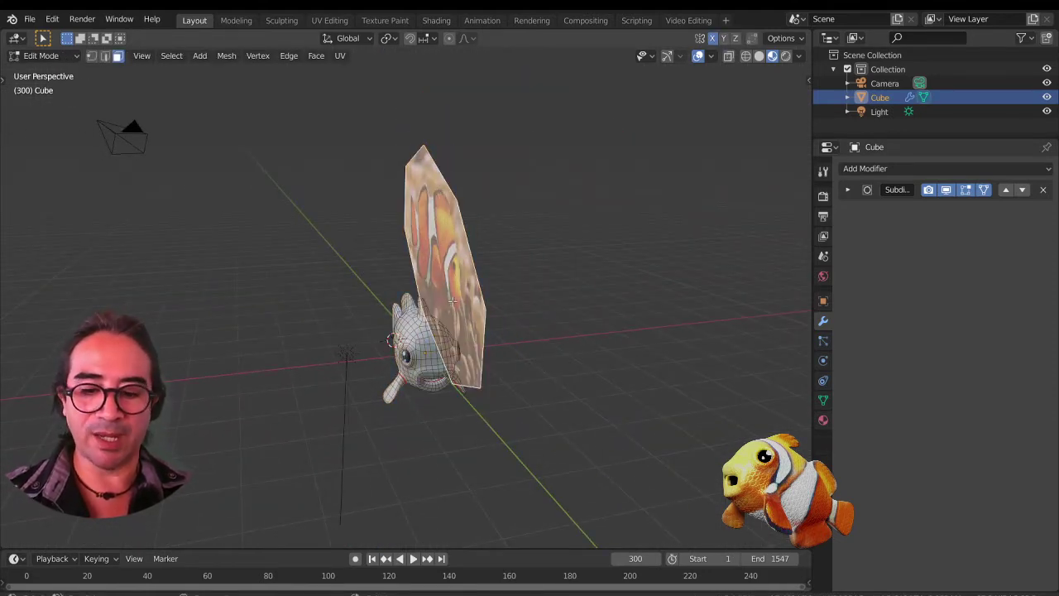
middle_drag(450, 302, 463, 304)
key(g)
key(x)
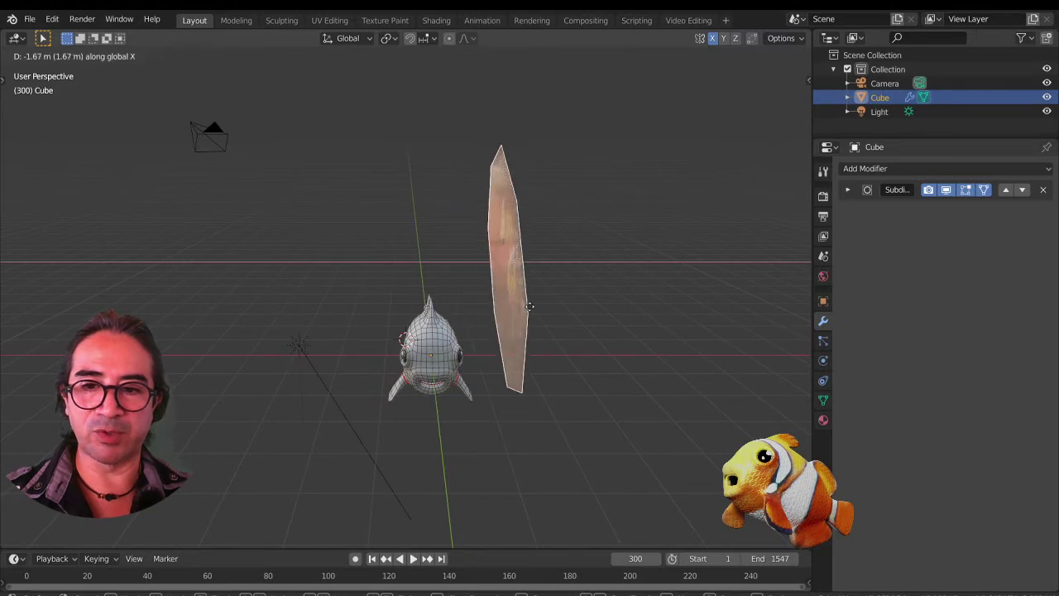
click(530, 306)
middle_drag(365, 386, 512, 366)
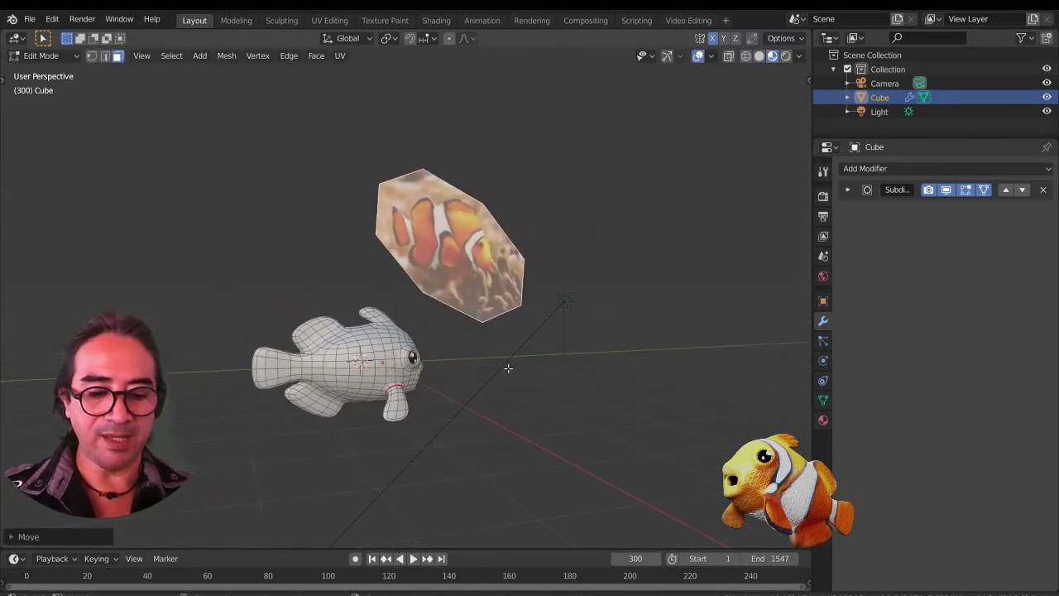
key(KP_3)
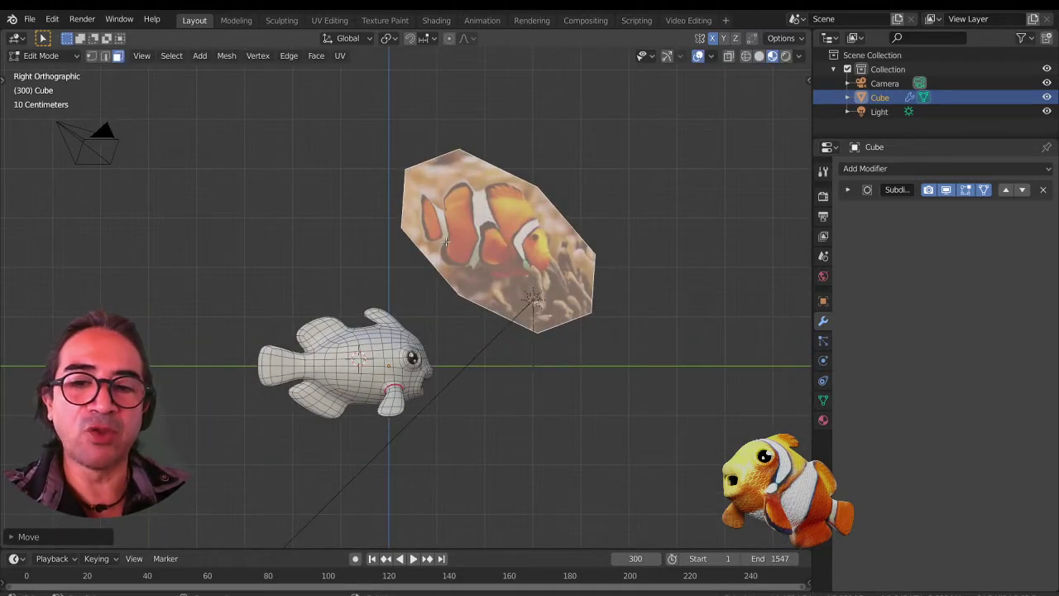
- Increase the edge crease on the photo face until its subdivided corners are sharp and rectangular, and return to Object Mode
scroll(445, 239, up, 3)
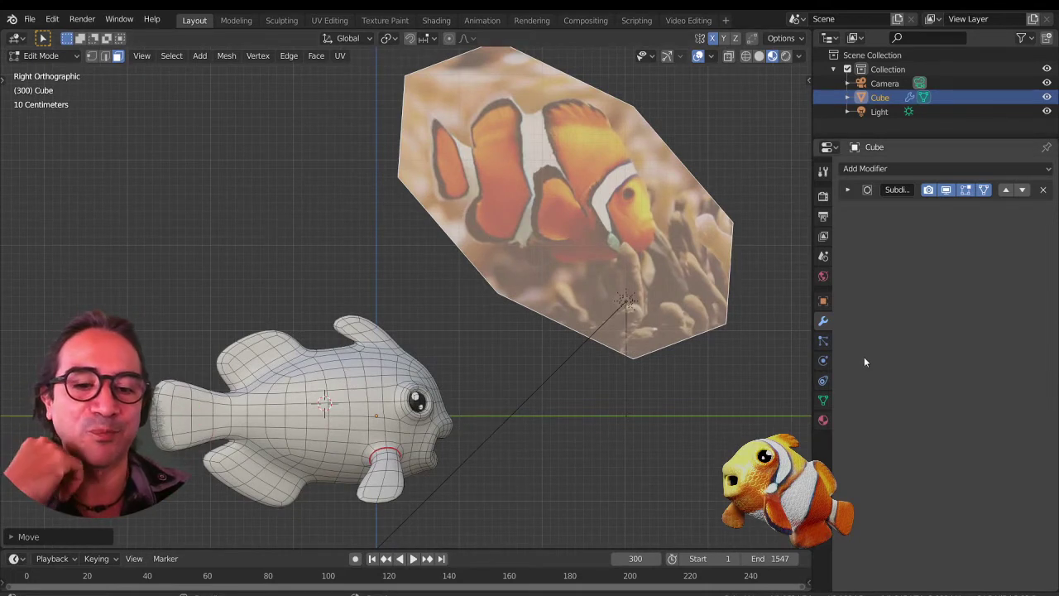
click(847, 190)
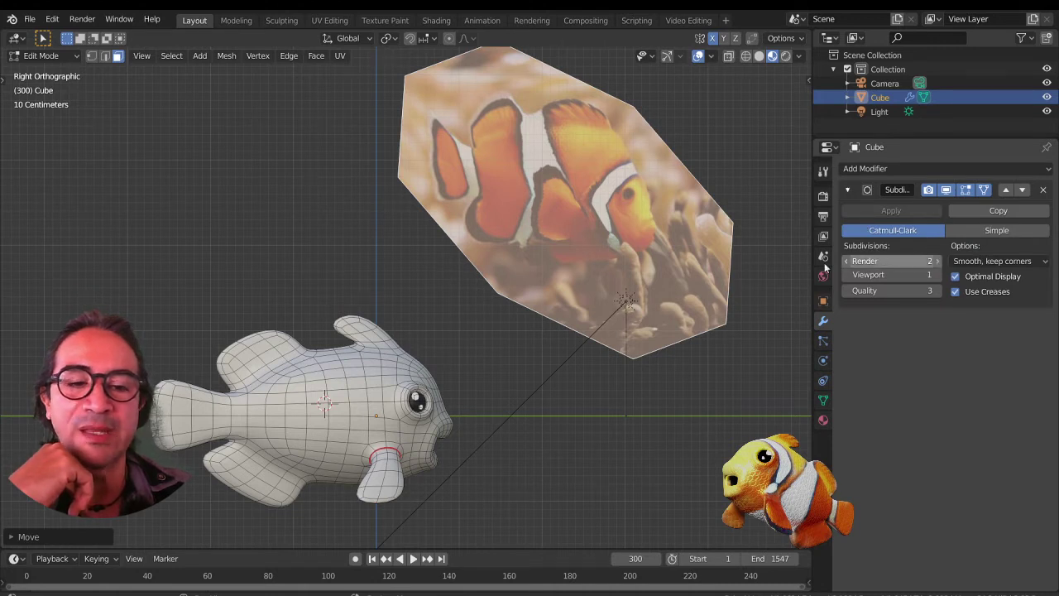
click(846, 190)
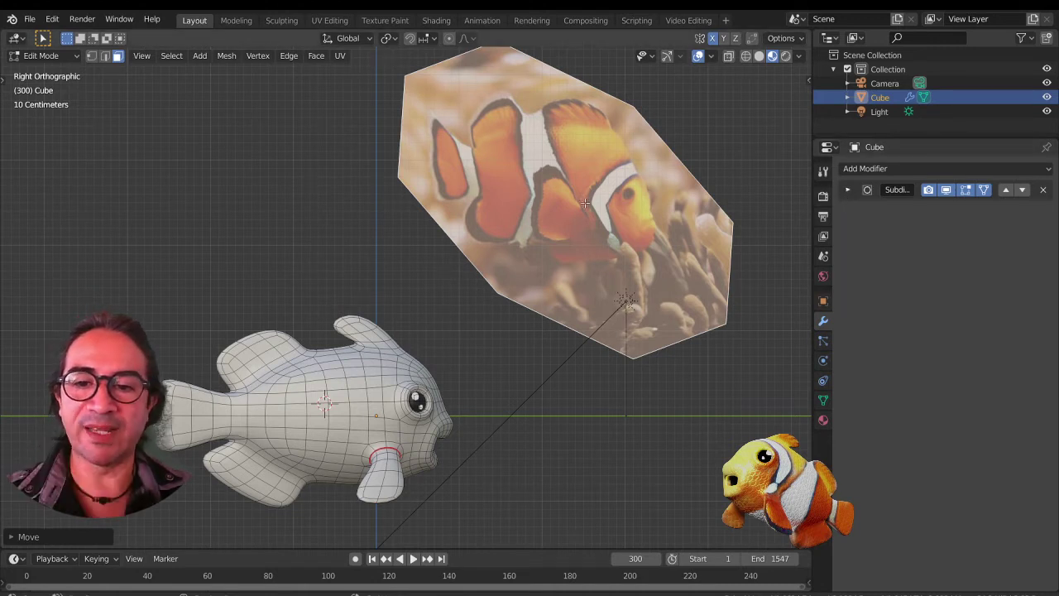
scroll(585, 203, down, 1)
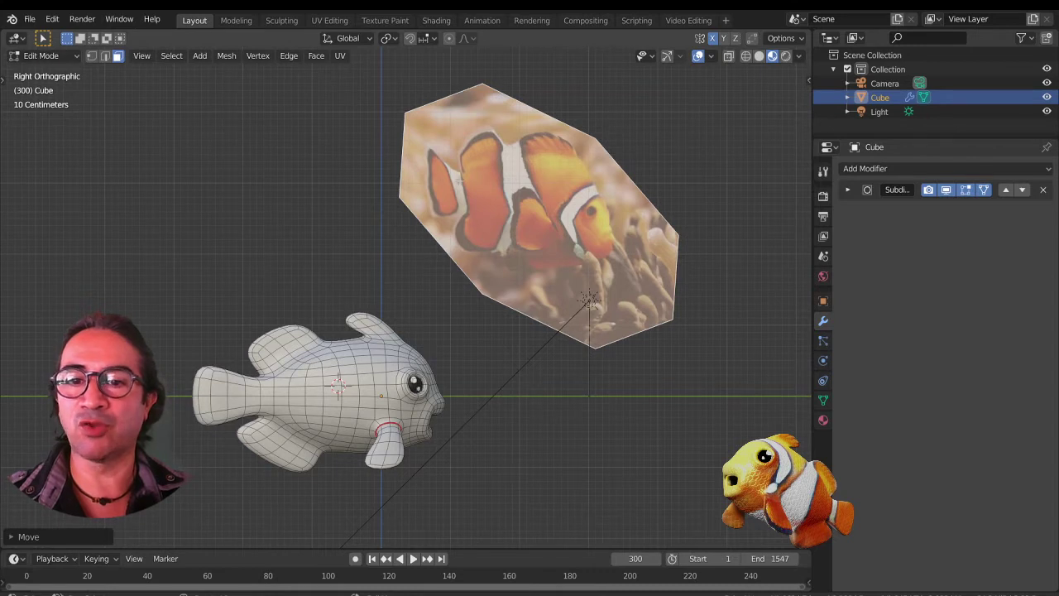
key(shift+e)
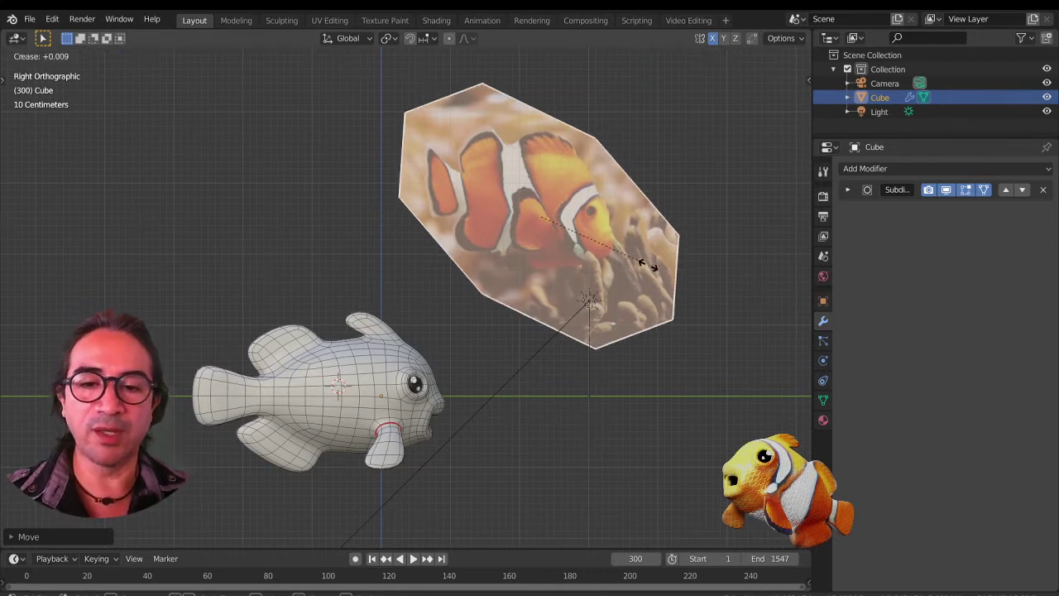
click(728, 330)
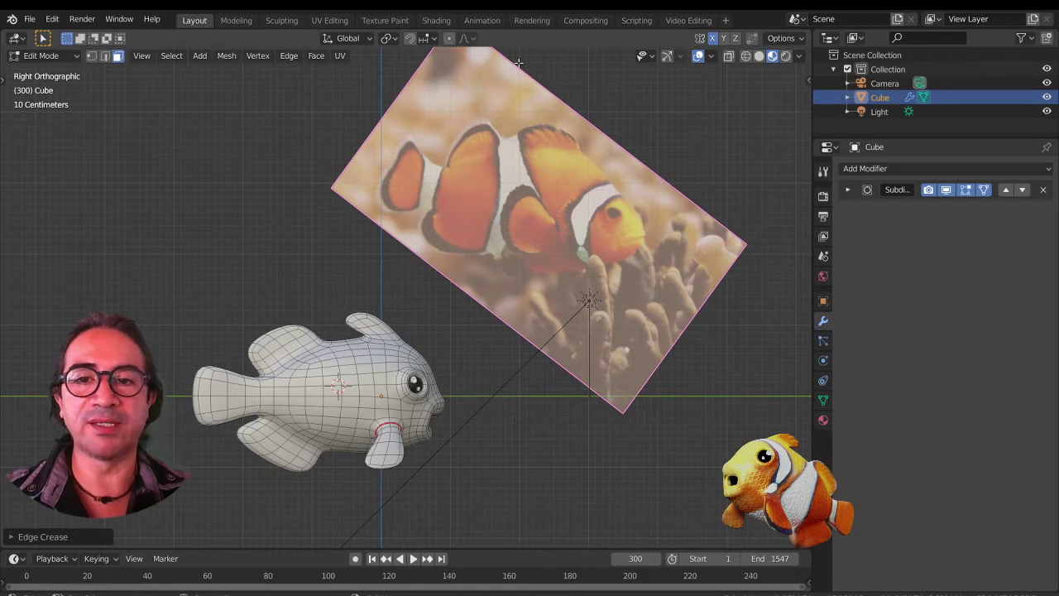
scroll(576, 196, down, 1)
shift+middle_drag(577, 196, 548, 233)
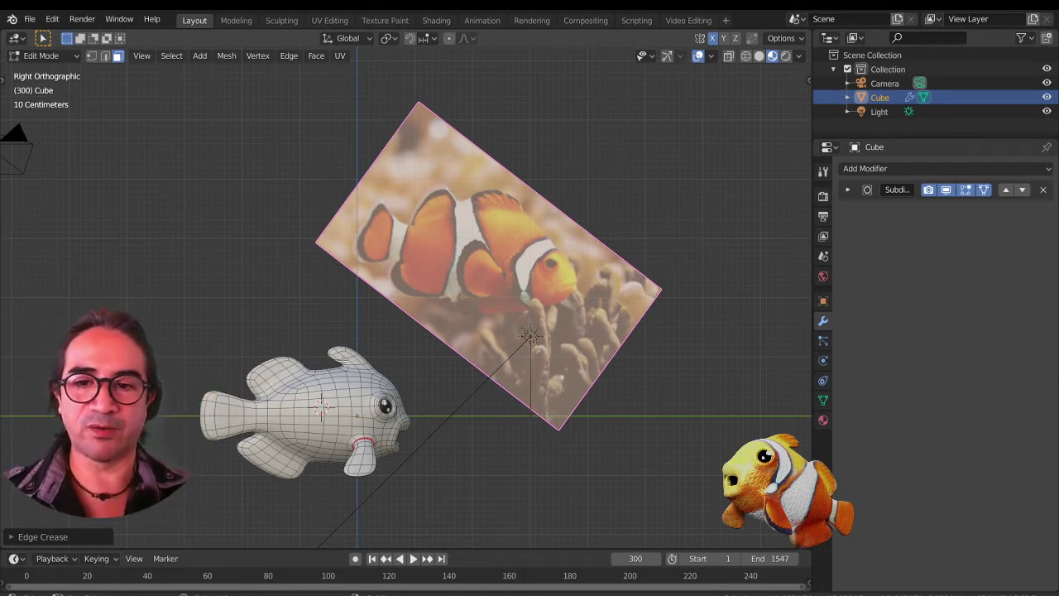
key(Tab)
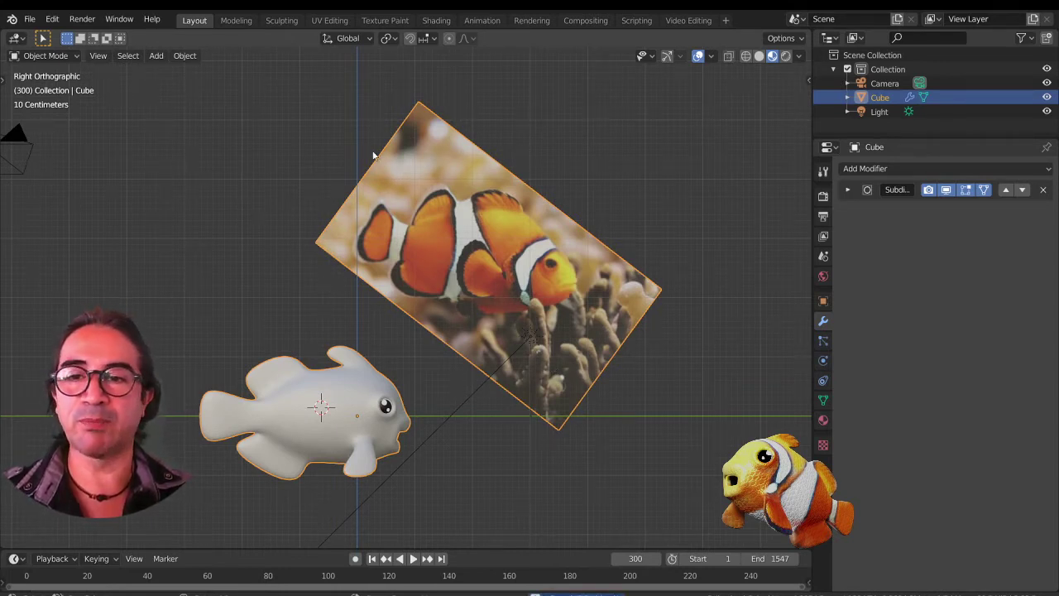
- Switch to the Texture Paint workspace and frame the fish model and the whole photo in right orthographic view
click(388, 21)
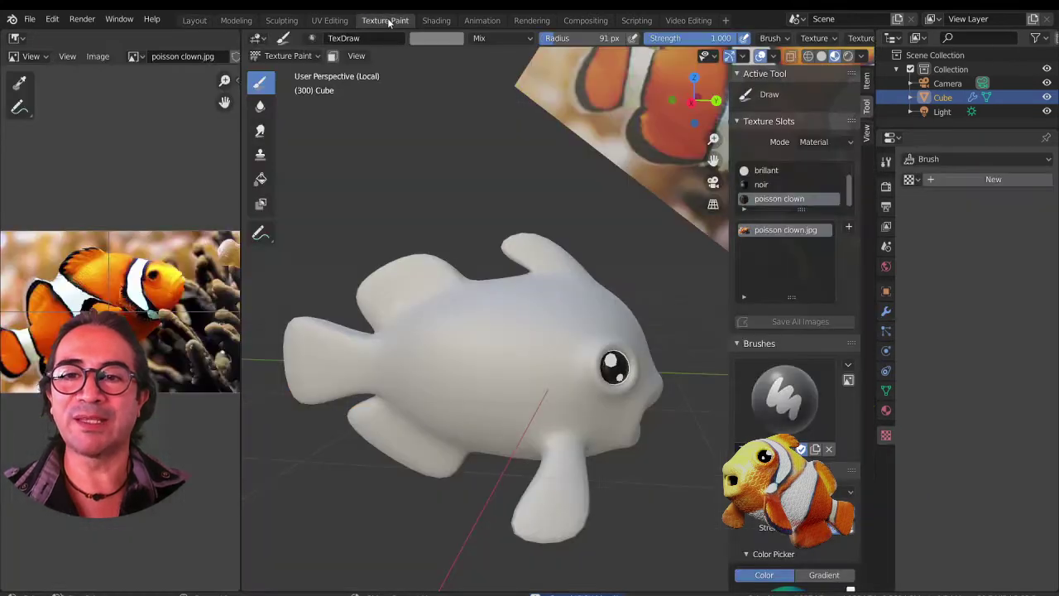
scroll(489, 300, down, 2)
key(KP_3)
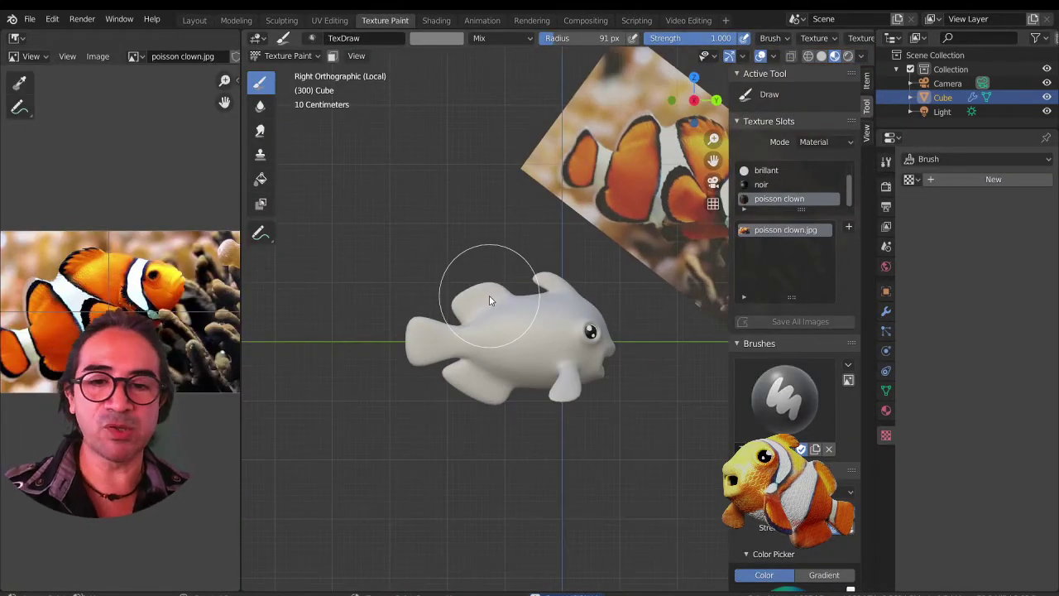
middle_drag(578, 358, 553, 373)
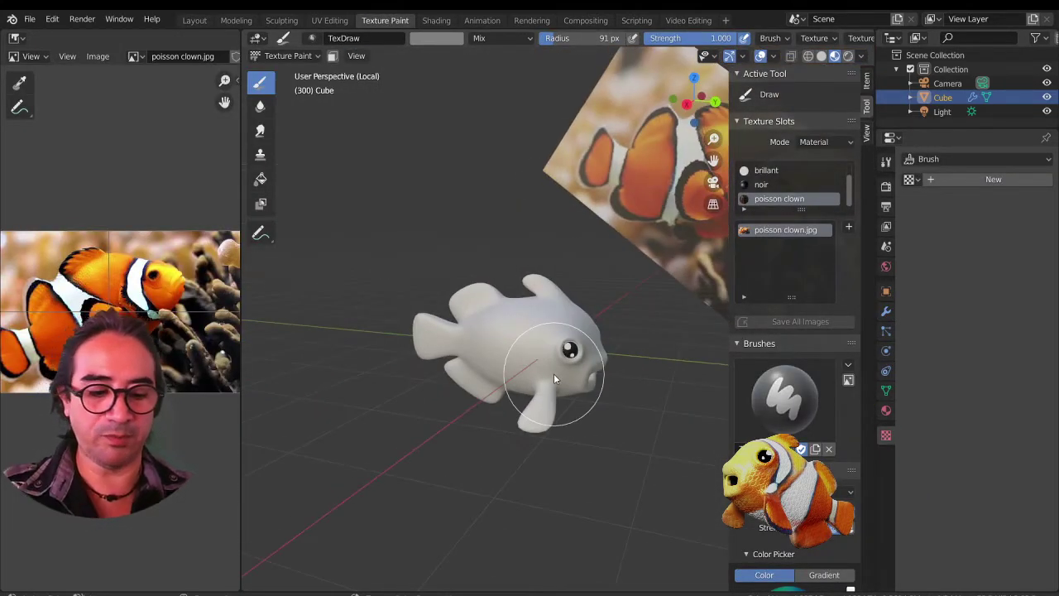
key(KP_3)
shift+middle_drag(591, 339, 502, 358)
key(n)
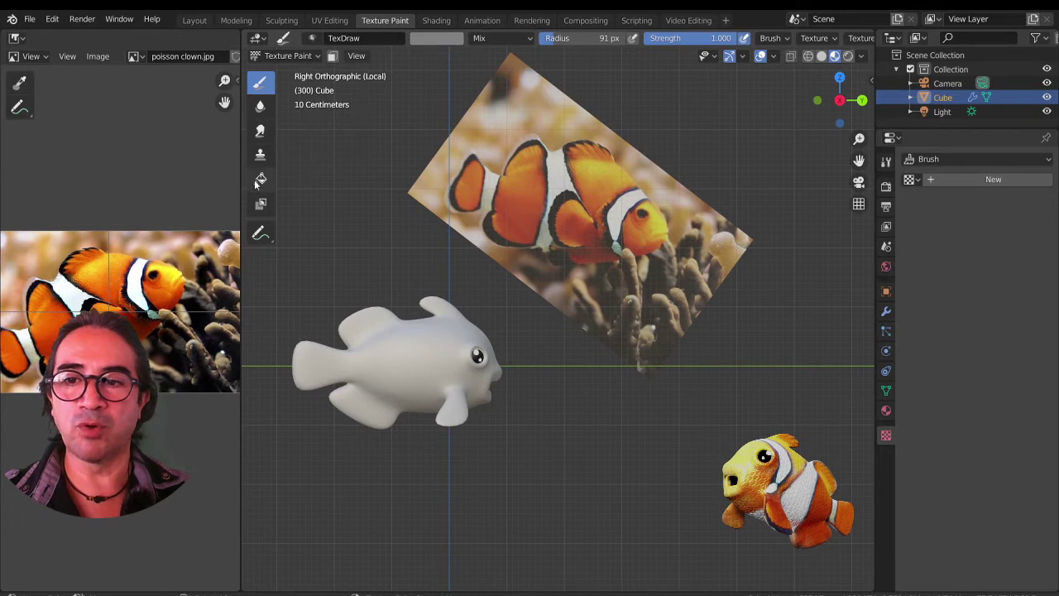
- Choose the Clone brush and set its source point on the white band beside the tail of the photographed fish
click(260, 153)
shift+middle_drag(419, 356, 491, 354)
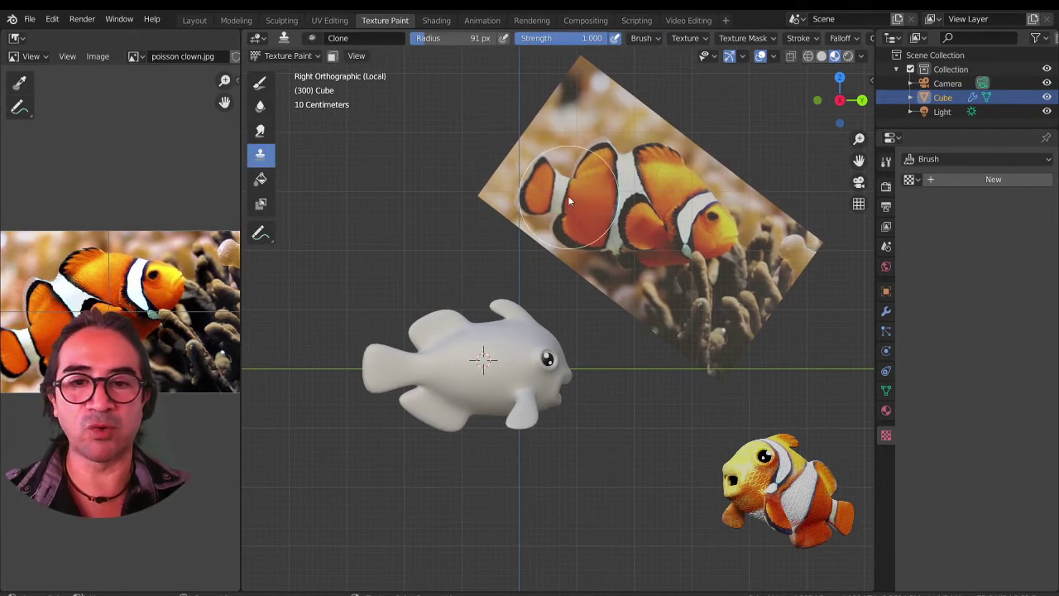
ctrl+click(559, 196)
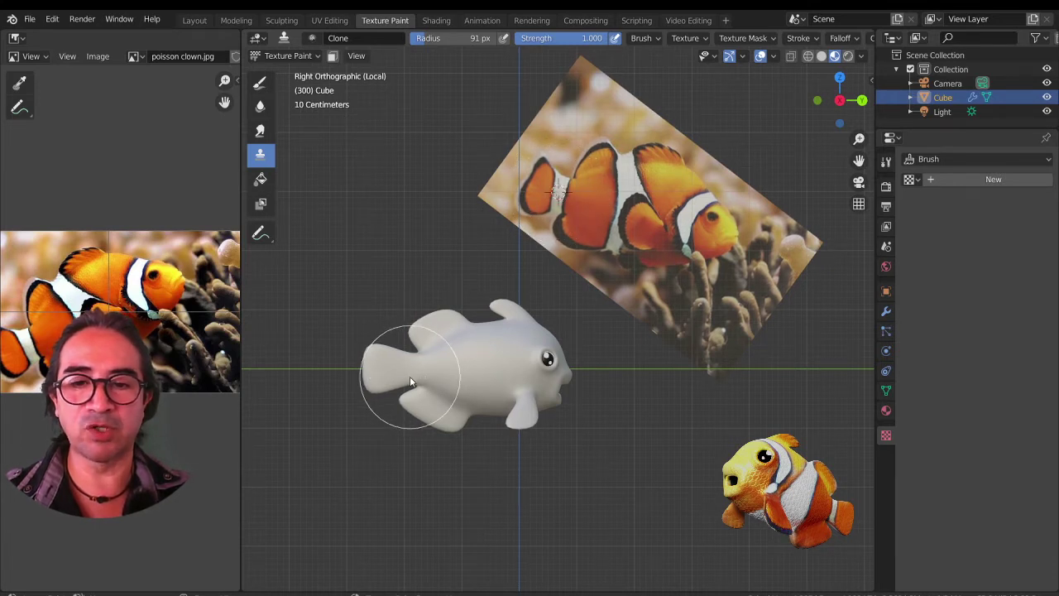
scroll(413, 374, up, 2)
drag(423, 387, 426, 399)
key(ctrl+z)
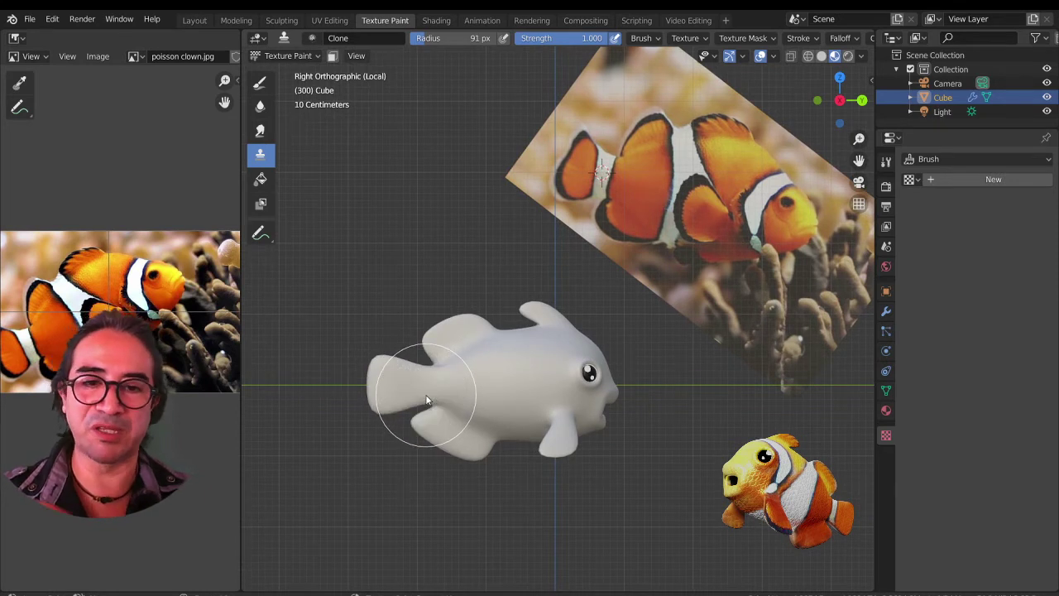
- Show all materials in the texture slots and make the poisson material's Base Color image the paint target
click(868, 81)
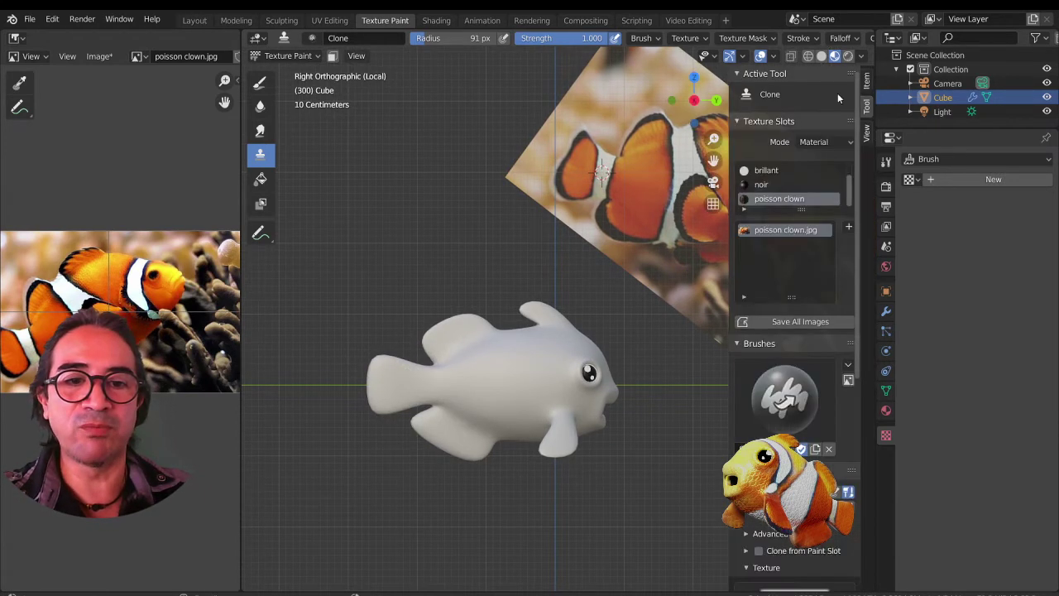
click(771, 172)
click(762, 200)
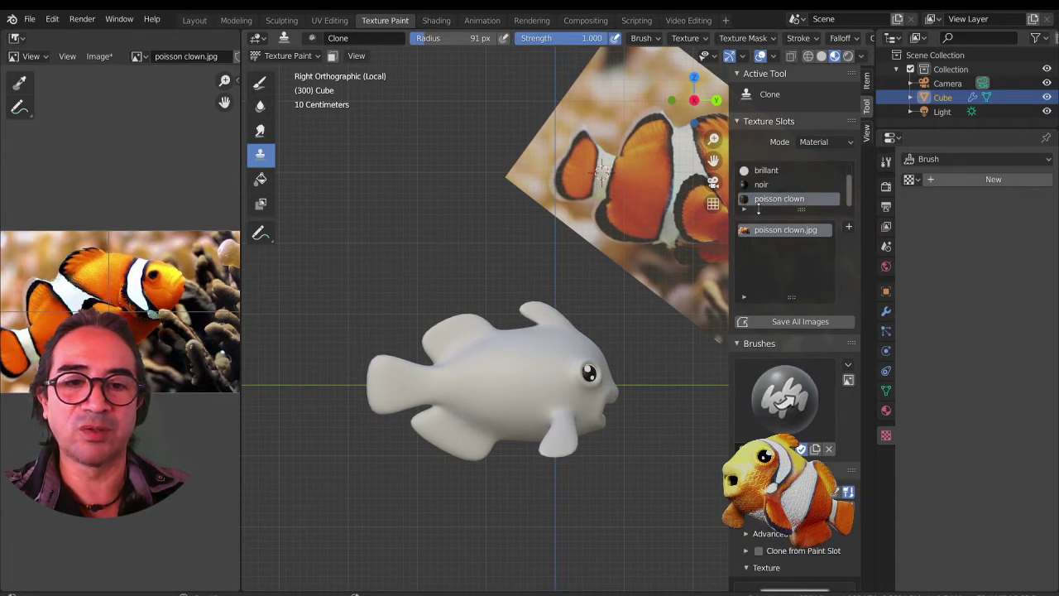
drag(758, 210, 761, 291)
click(773, 171)
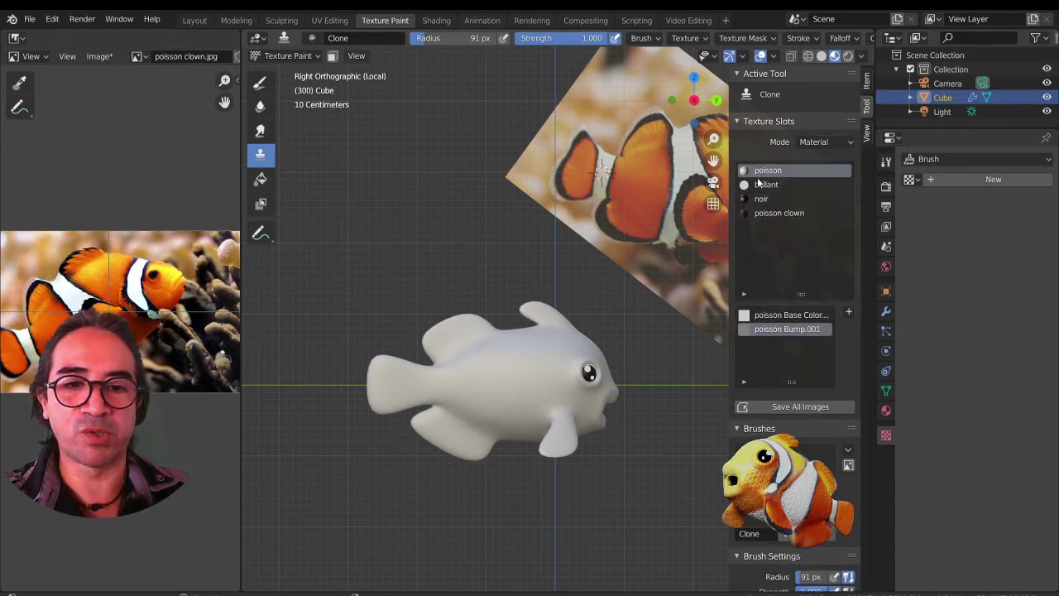
click(775, 319)
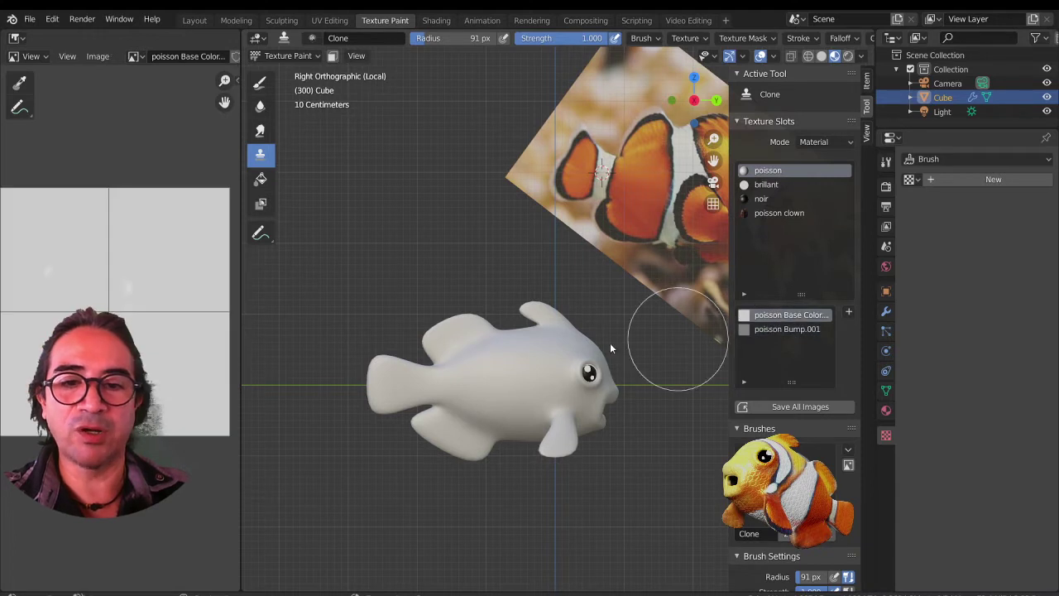
- Clone the clownfish pattern from the photo onto the model's side, painting from the tail across the body to the head
click(427, 388)
click(431, 387)
scroll(535, 295, down, 1)
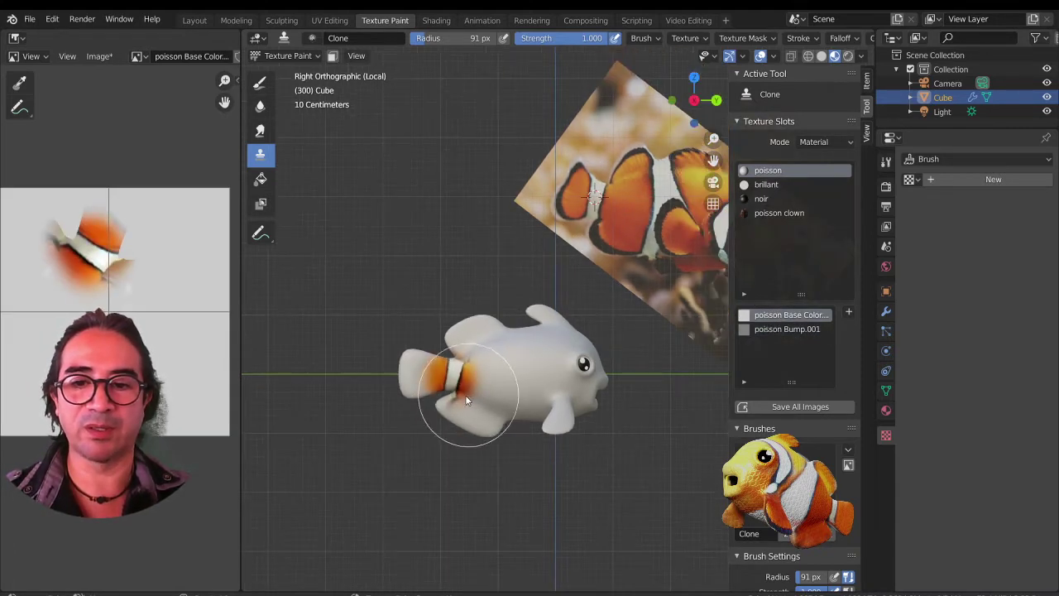
scroll(464, 395, up, 2)
click(405, 386)
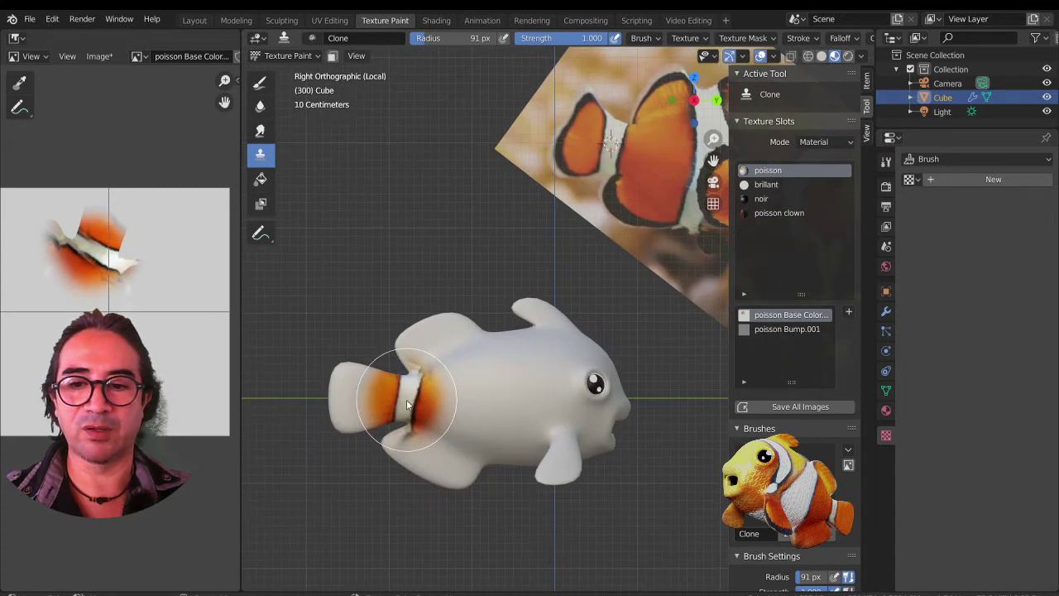
mouse_move(406, 403)
mouse_down()
mouse_move(366, 406)
mouse_move(345, 380)
mouse_move(342, 404)
mouse_move(367, 427)
mouse_move(462, 334)
mouse_move(422, 444)
mouse_move(475, 476)
mouse_move(489, 342)
mouse_move(553, 454)
mouse_move(542, 316)
mouse_move(582, 473)
mouse_move(608, 425)
mouse_move(603, 448)
mouse_up()
scroll(603, 448, down, 1)
mouse_move(558, 457)
shift+middle_down()
mouse_move(510, 460)
mouse_move(462, 483)
shift+middle_up()
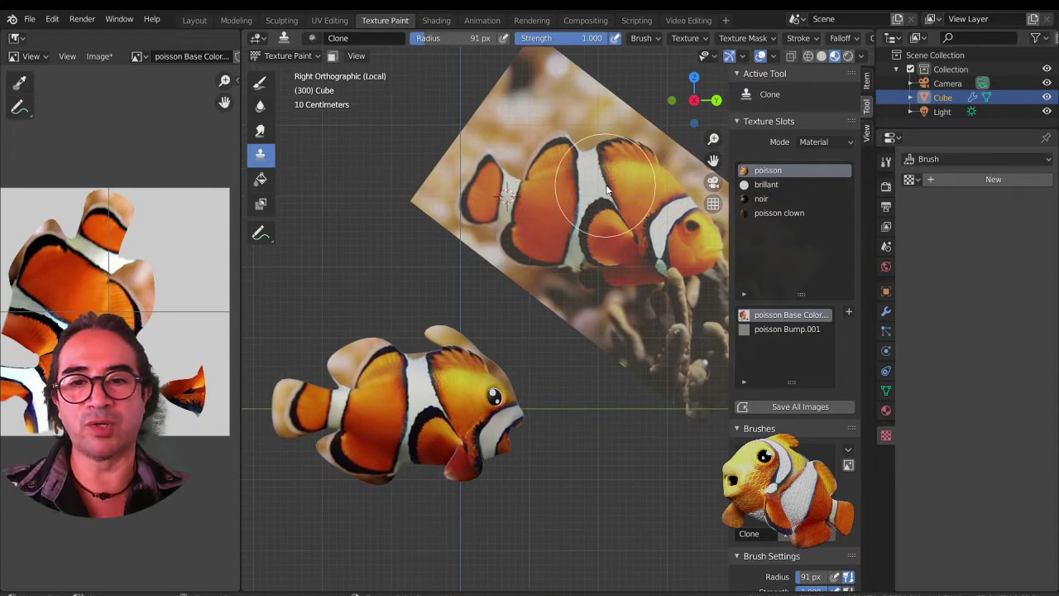
scroll(368, 392, up, 2)
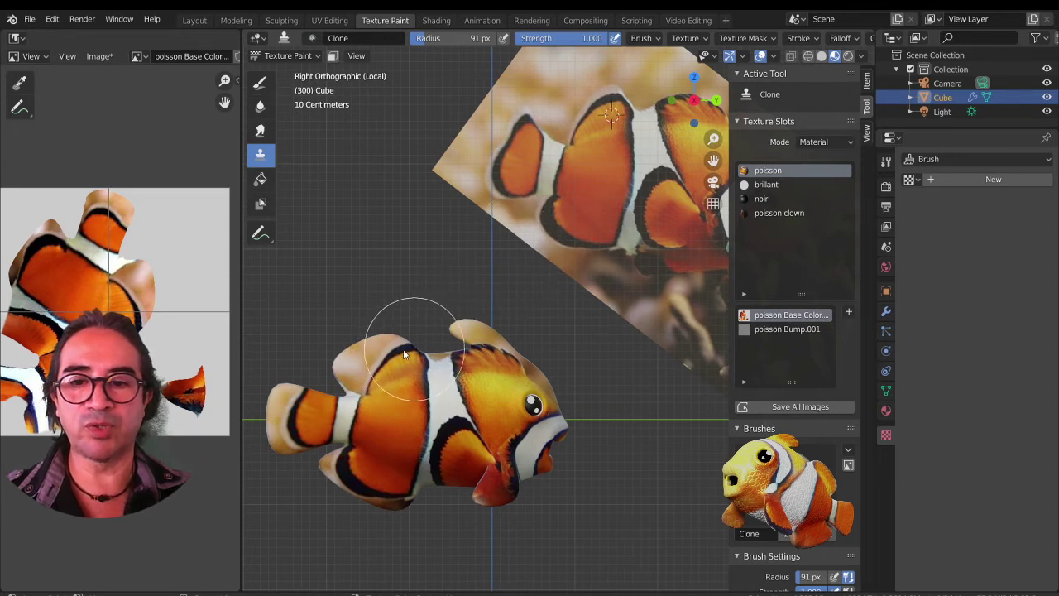
- Clone the photographed fish's orange and yellow skin texture onto the model's rear and front dorsal fins
mouse_move(404, 354)
mouse_down()
mouse_move(353, 372)
mouse_move(401, 352)
mouse_move(343, 362)
mouse_move(409, 343)
mouse_up()
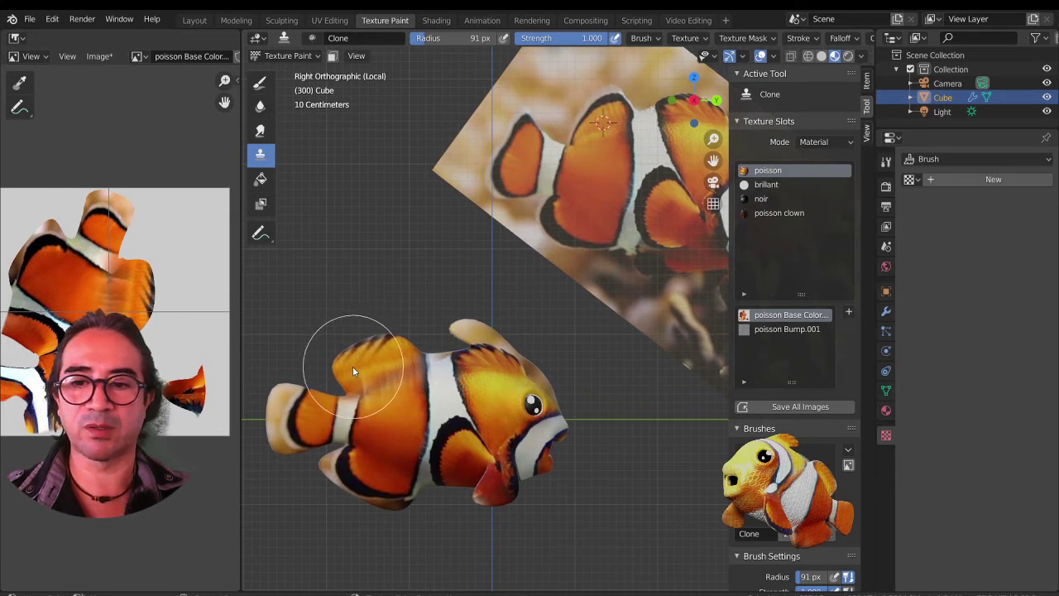
drag(353, 365, 382, 355)
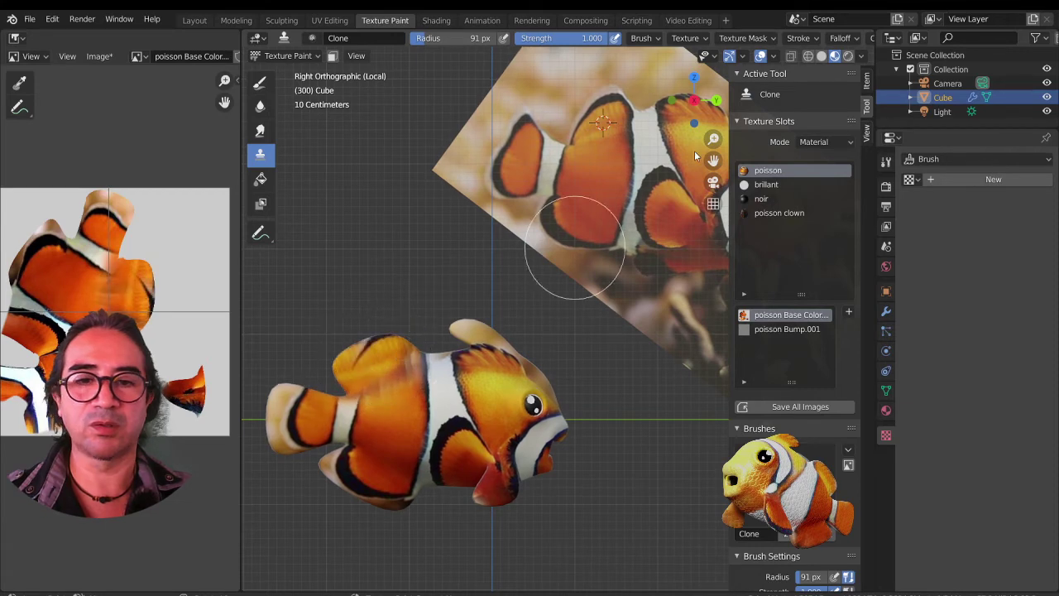
shift+middle_drag(659, 171, 554, 217)
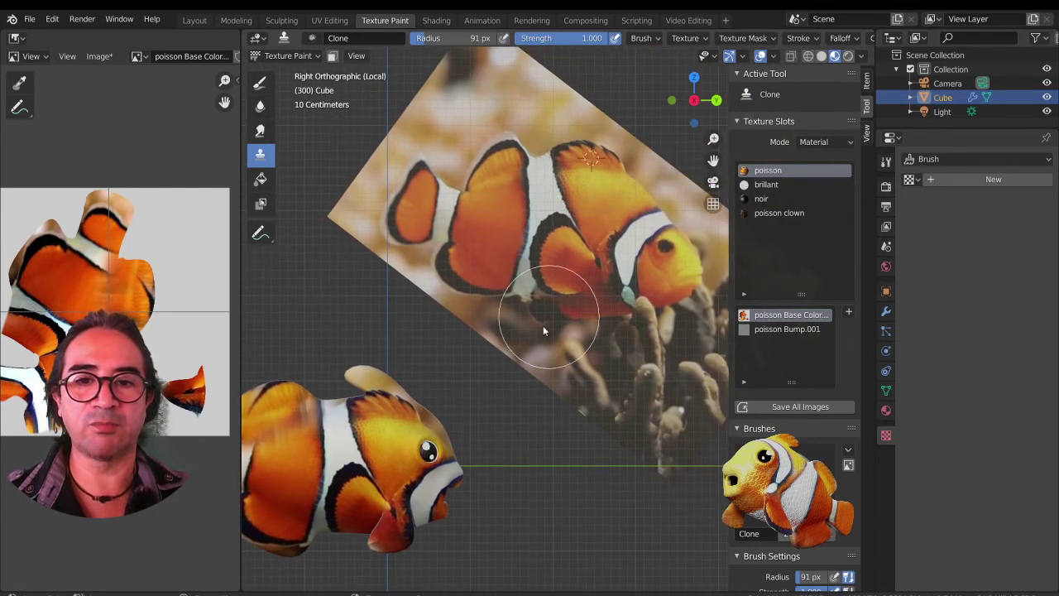
shift+middle_drag(529, 331, 628, 264)
mouse_move(381, 334)
mouse_down()
mouse_move(363, 341)
mouse_move(503, 306)
mouse_up()
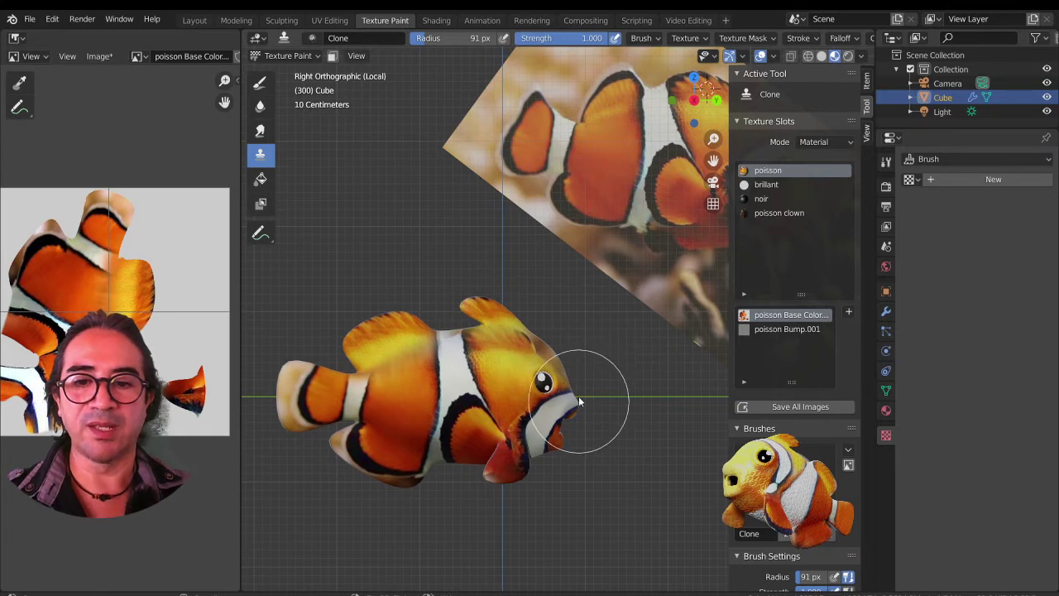
- Reduce the clone brush radius to 52 px and clone the photo's white head band and orange face onto the model's head
scroll(579, 394, up, 3)
shift+middle_drag(603, 271, 562, 281)
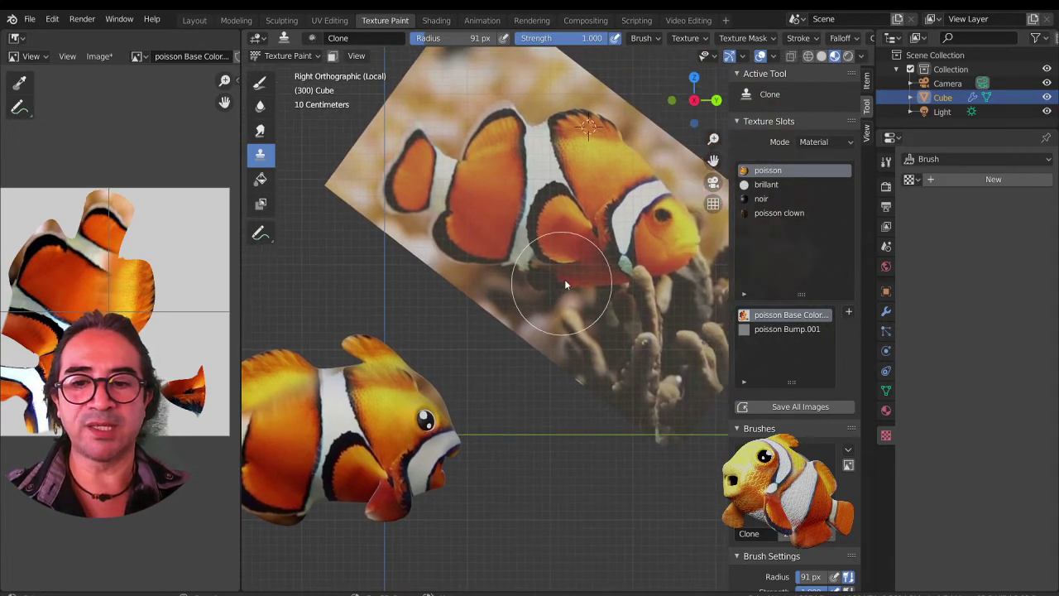
ctrl+click(602, 167)
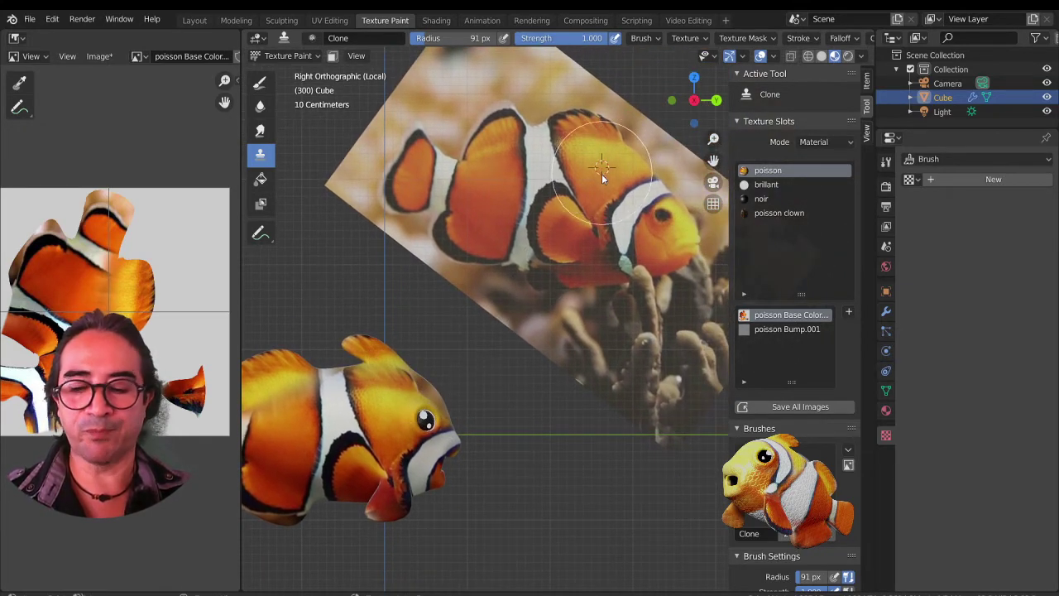
key(f)
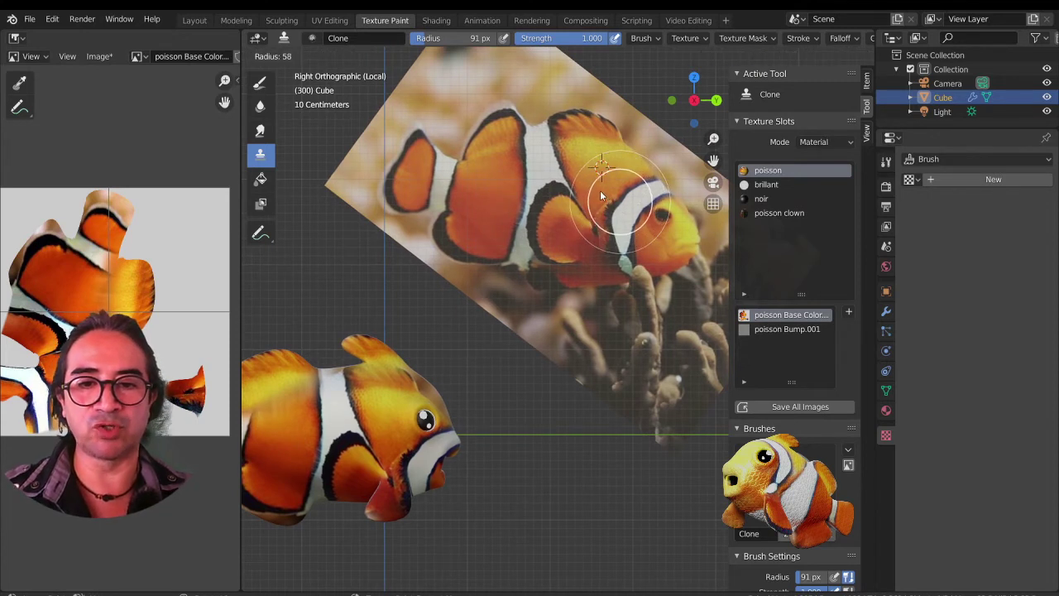
click(602, 189)
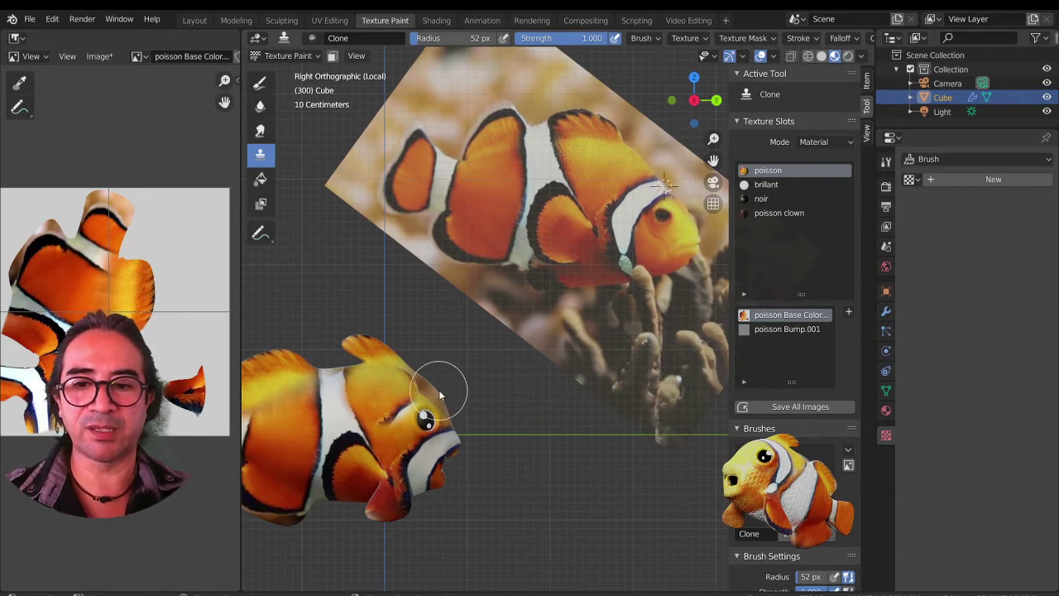
mouse_move(434, 389)
mouse_down()
mouse_move(395, 409)
mouse_move(379, 436)
mouse_move(402, 490)
mouse_move(426, 504)
mouse_move(437, 487)
mouse_up()
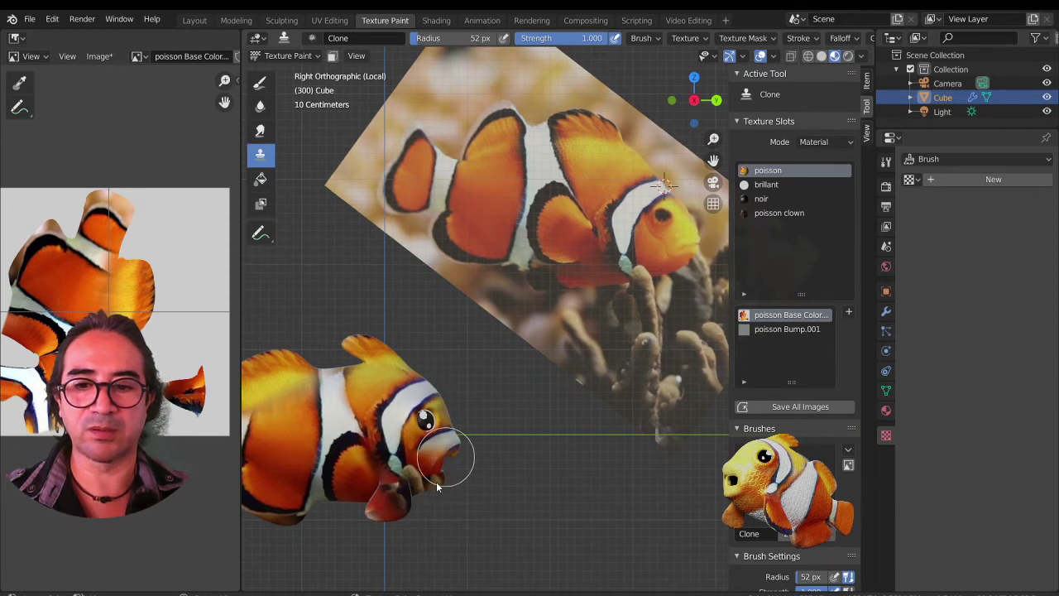
drag(438, 447, 442, 460)
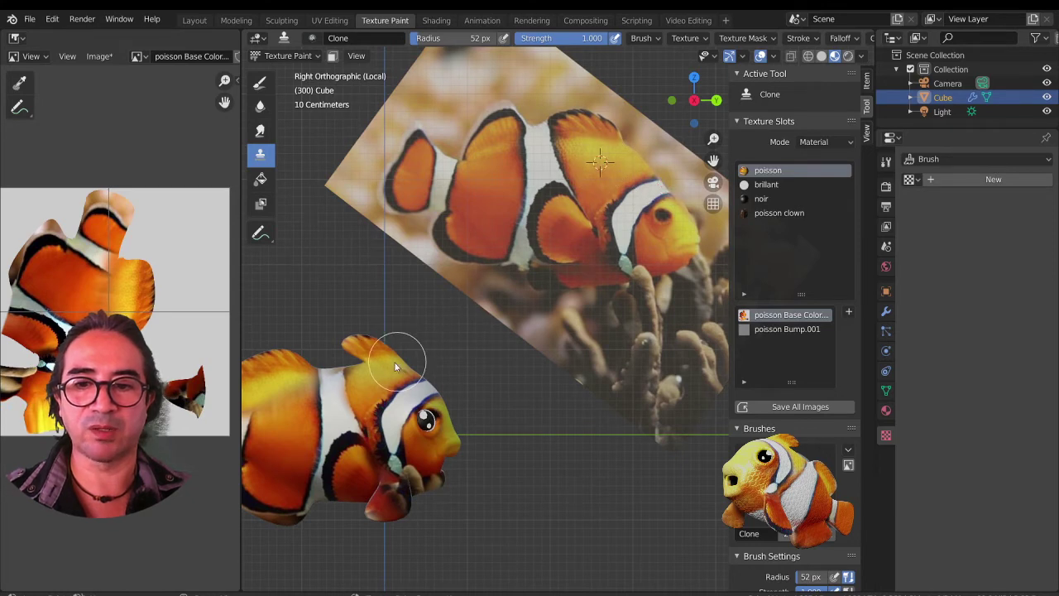
- Reduce the clone brush radius to 26 px and clone the photo's dark edges and white band along both sides of the model's middle band
scroll(386, 371, up, 3)
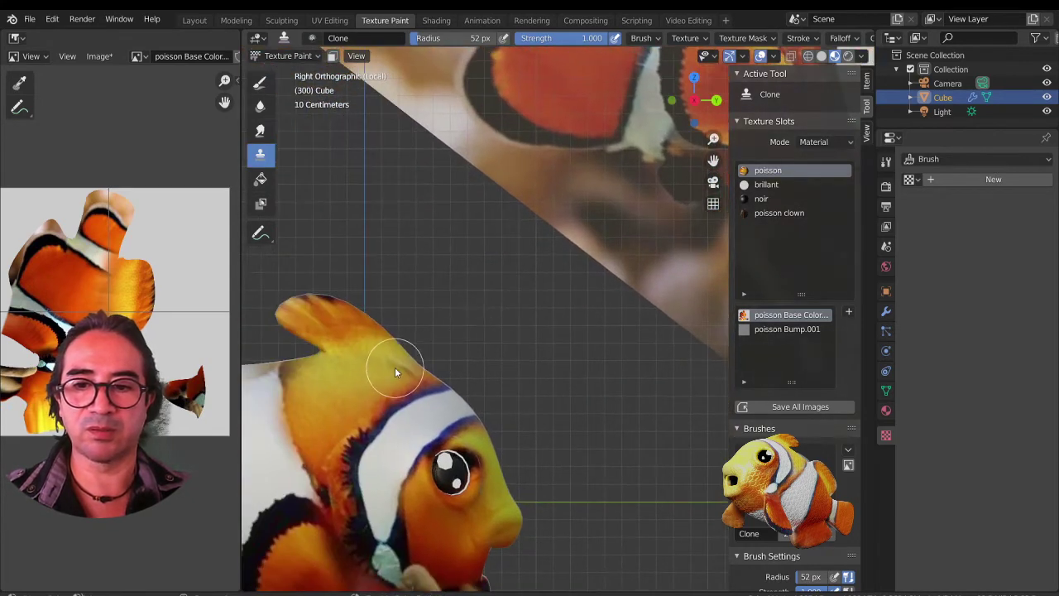
scroll(408, 365, down, 5)
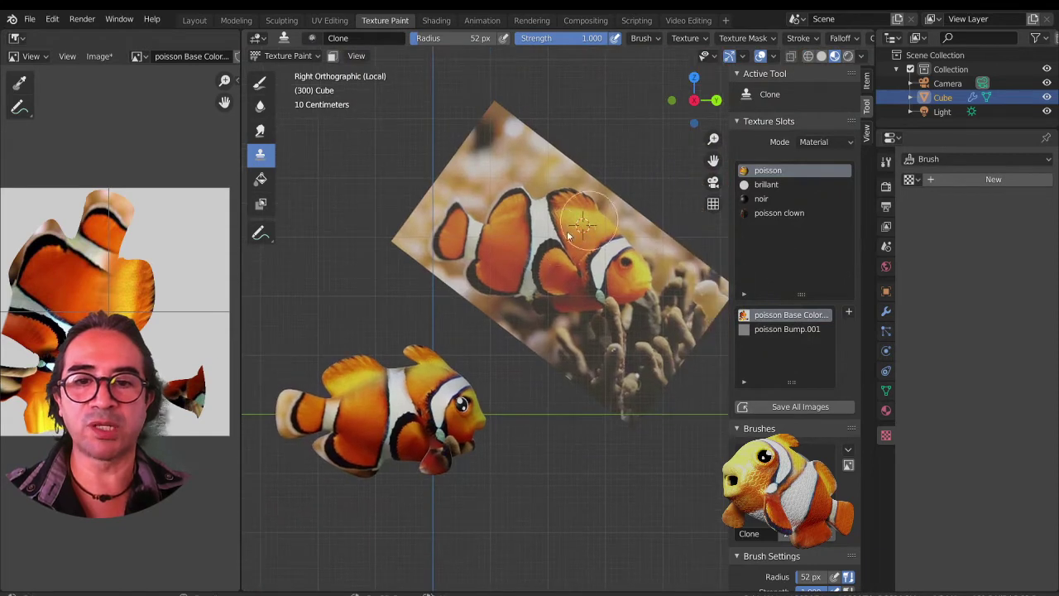
scroll(573, 261, up, 2)
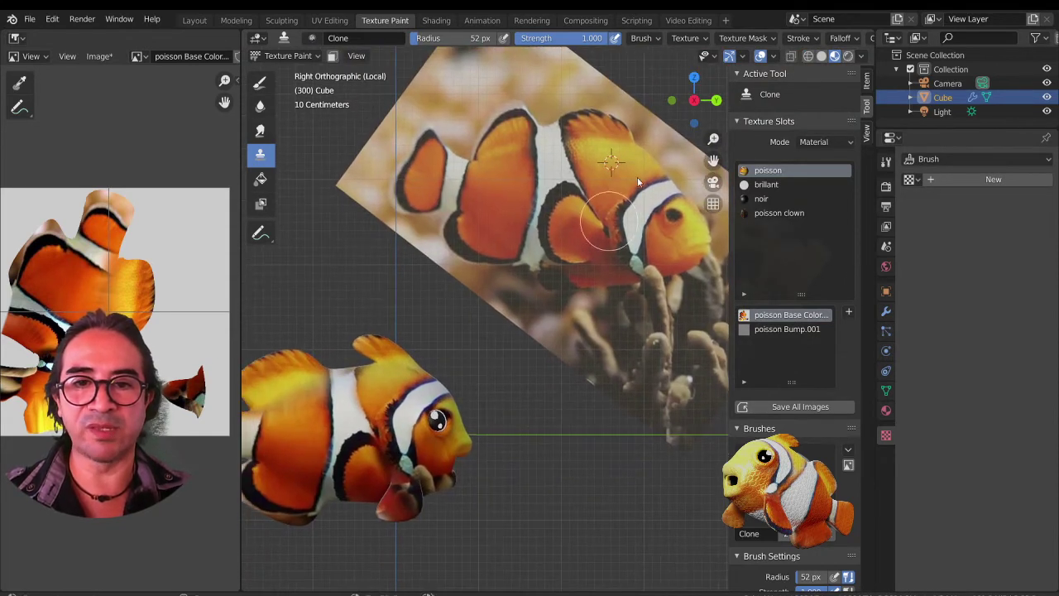
key(f)
click(429, 372)
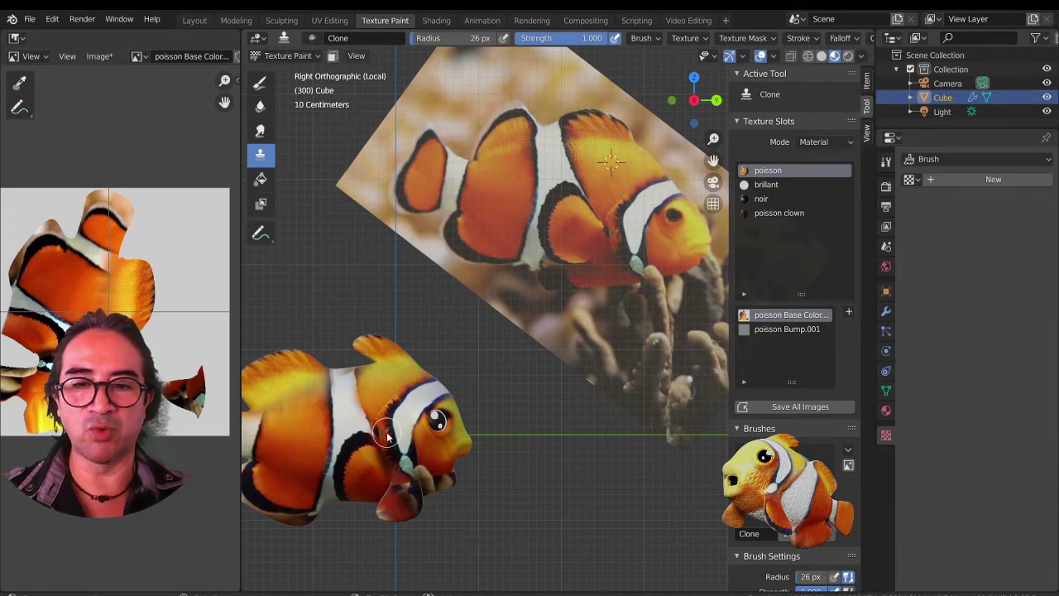
shift+middle_drag(387, 436, 422, 393)
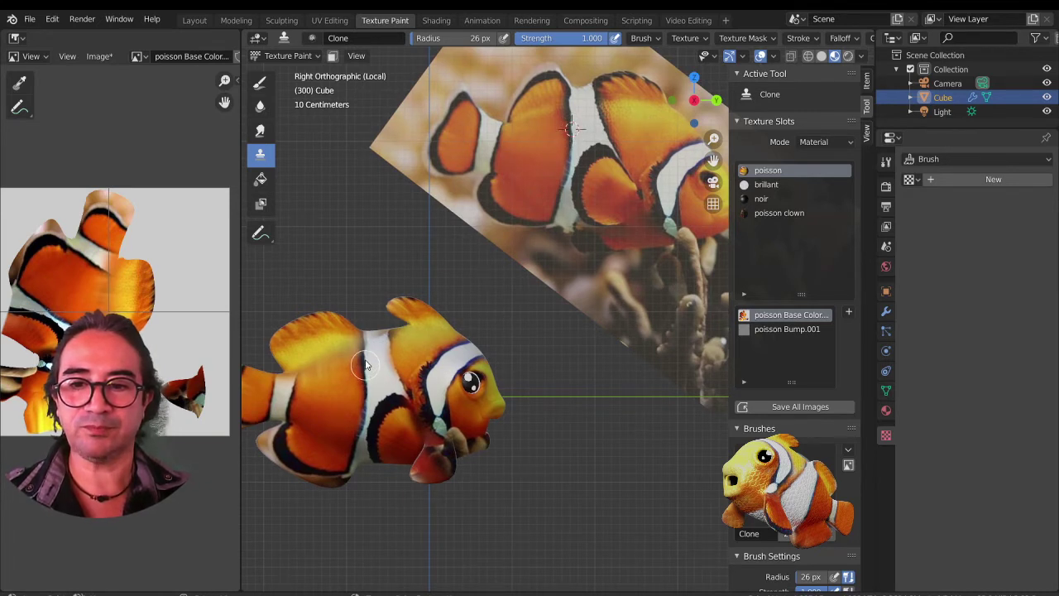
drag(365, 349, 347, 465)
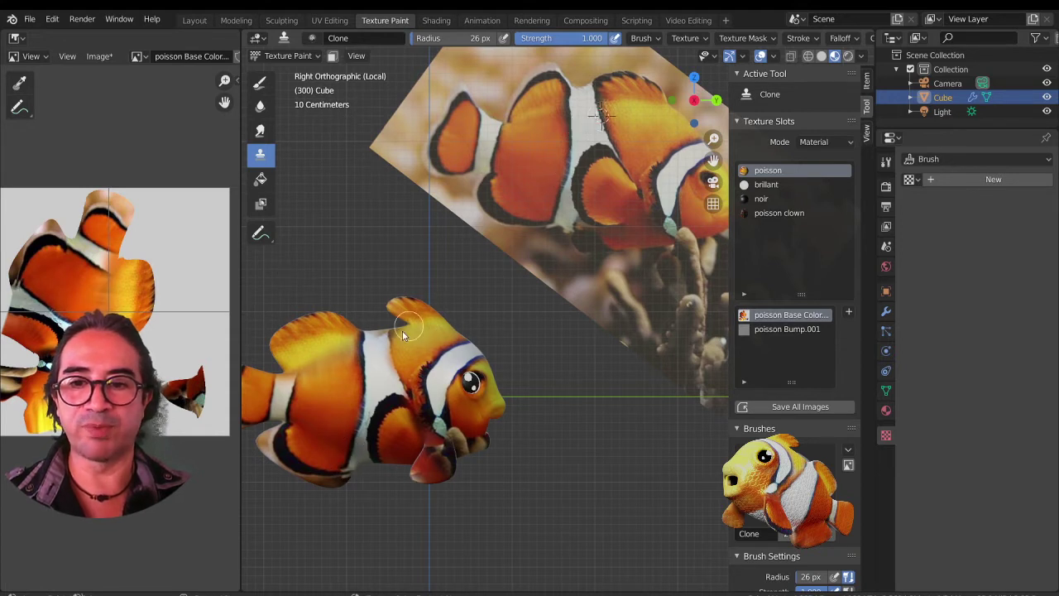
mouse_move(402, 330)
mouse_down()
mouse_move(397, 359)
mouse_move(400, 335)
mouse_up()
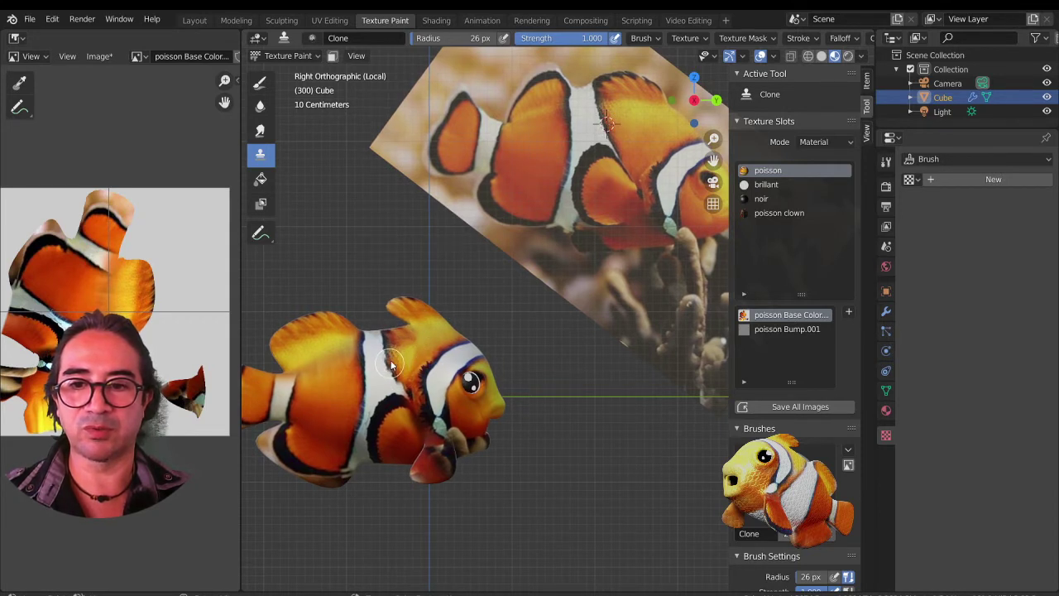
mouse_move(385, 346)
mouse_down()
mouse_move(385, 330)
mouse_move(402, 404)
mouse_up()
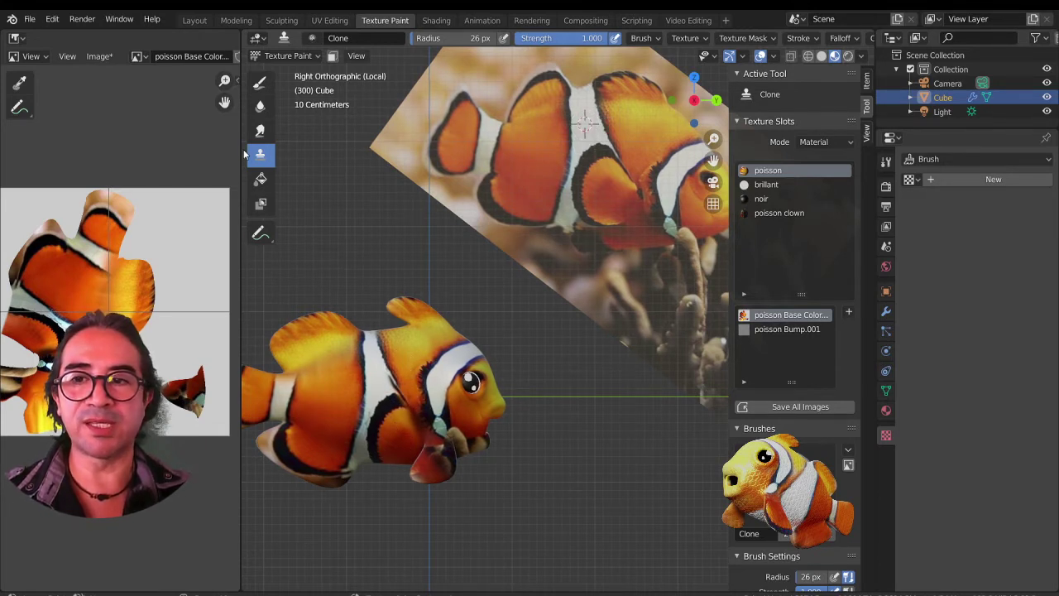
- With the Draw brush, sample white from the middle band and paint over the cloned side fin, enlarging the radius to 71 px
click(259, 86)
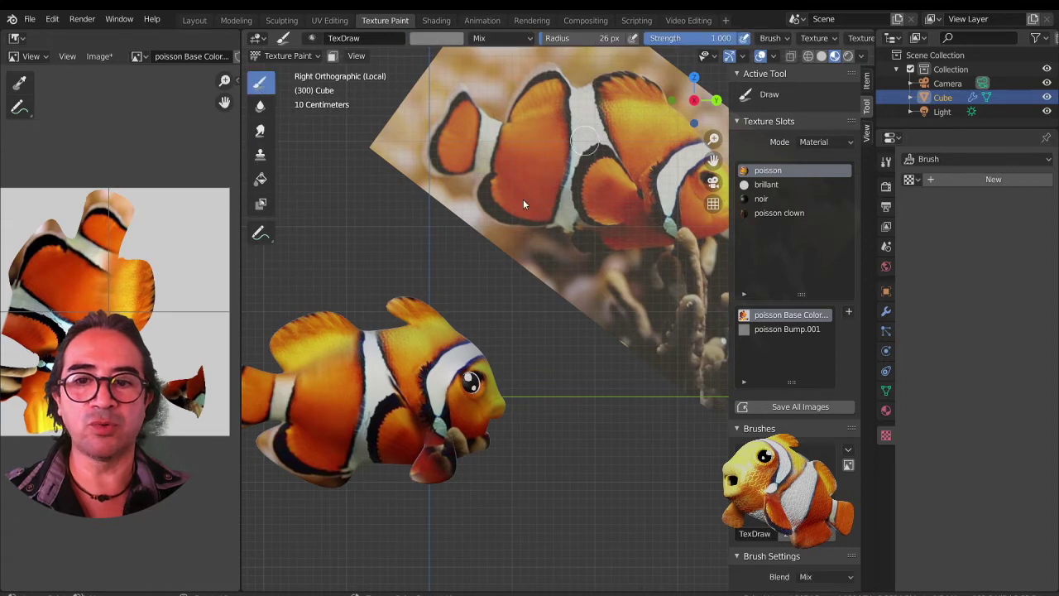
scroll(399, 406, up, 6)
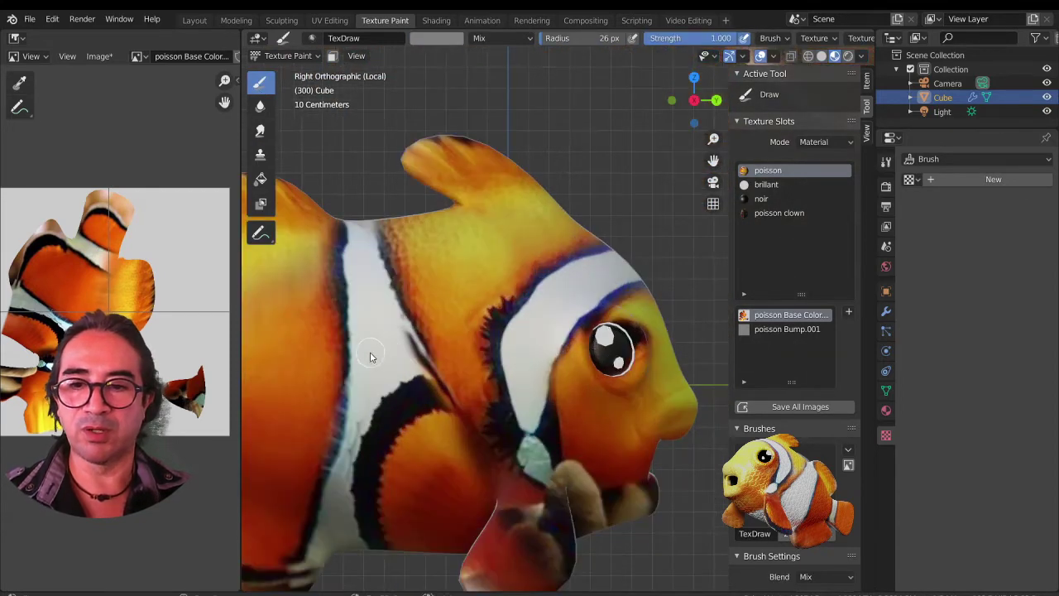
key(s)
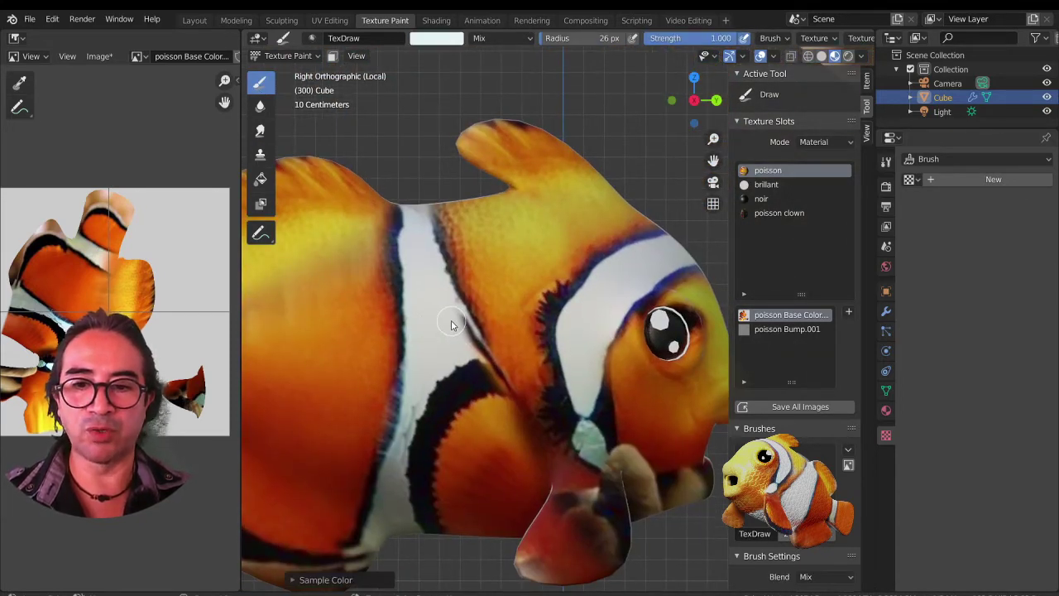
drag(457, 310, 482, 451)
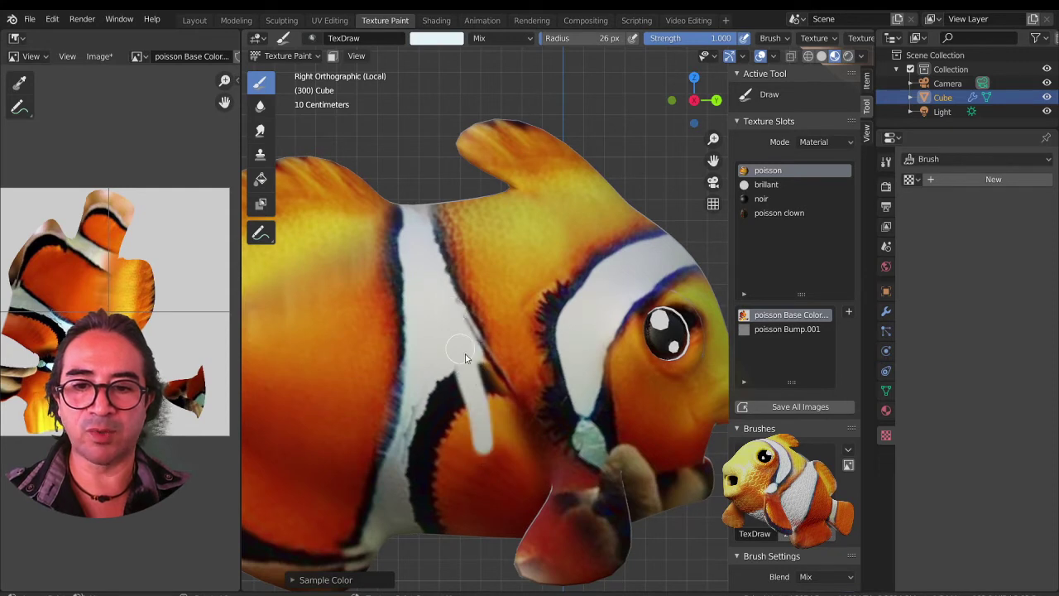
mouse_move(483, 388)
mouse_down()
mouse_move(499, 460)
mouse_move(447, 431)
mouse_up()
key(f)
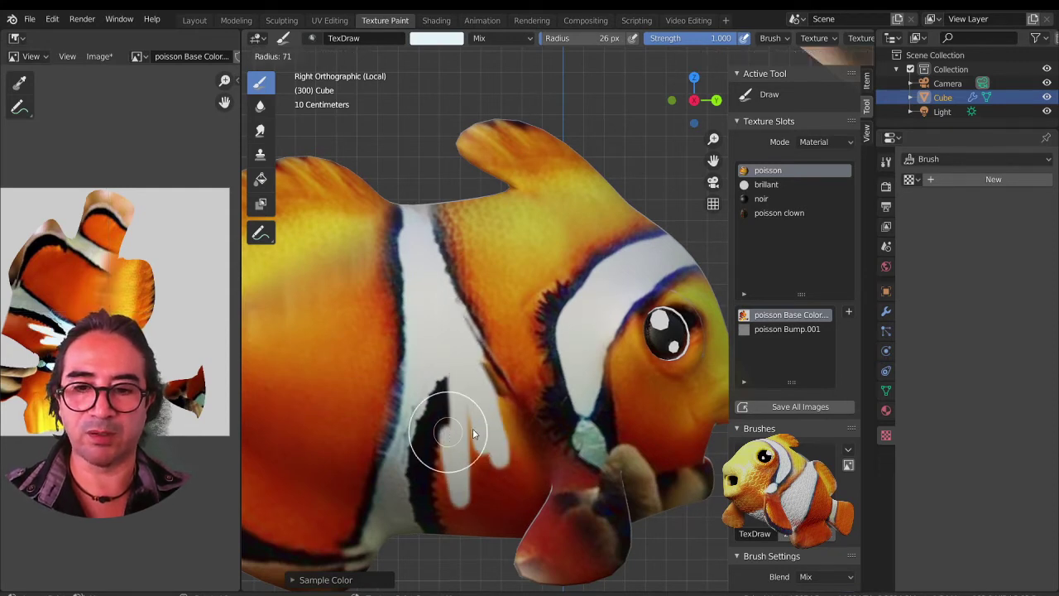
click(473, 428)
mouse_move(447, 376)
mouse_down()
mouse_move(422, 466)
mouse_move(442, 487)
mouse_move(461, 411)
mouse_move(497, 468)
mouse_move(498, 542)
mouse_move(503, 519)
mouse_up()
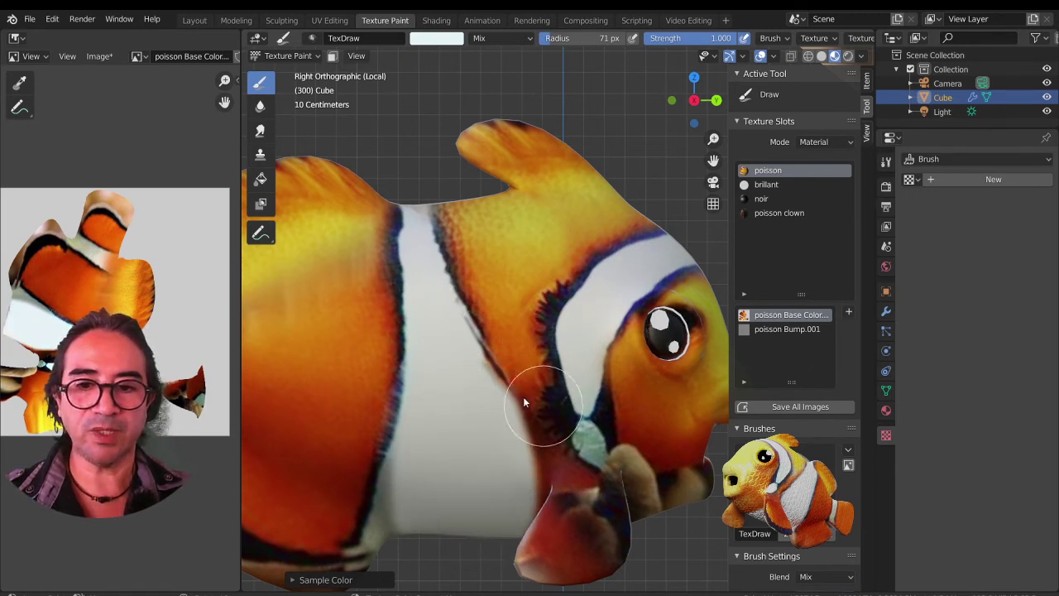
- Clone the dark border and orange skin down between the lower end of the middle white band and the pectoral fin
click(259, 154)
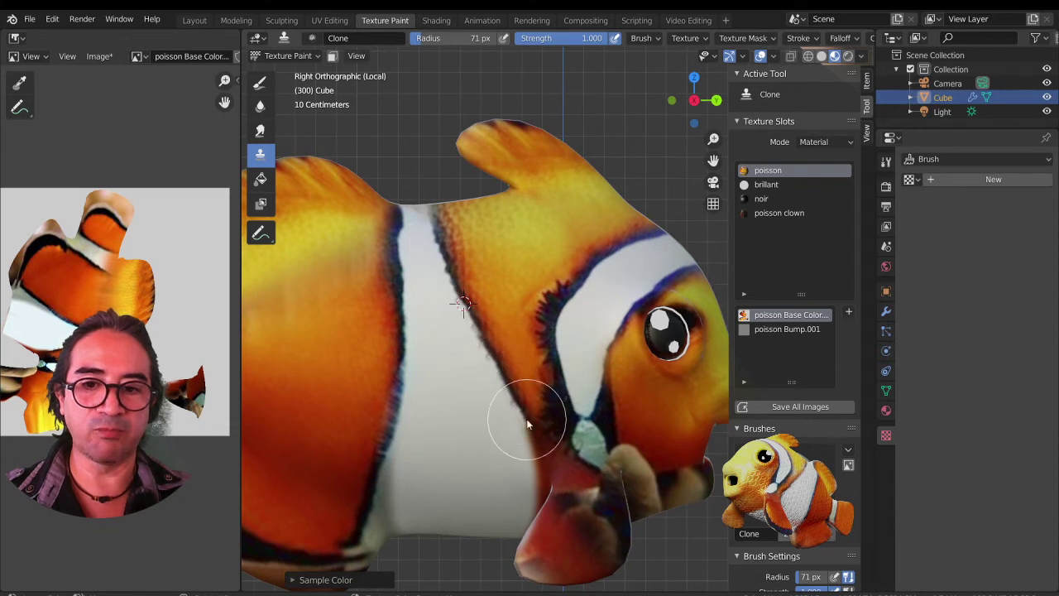
drag(527, 423, 530, 450)
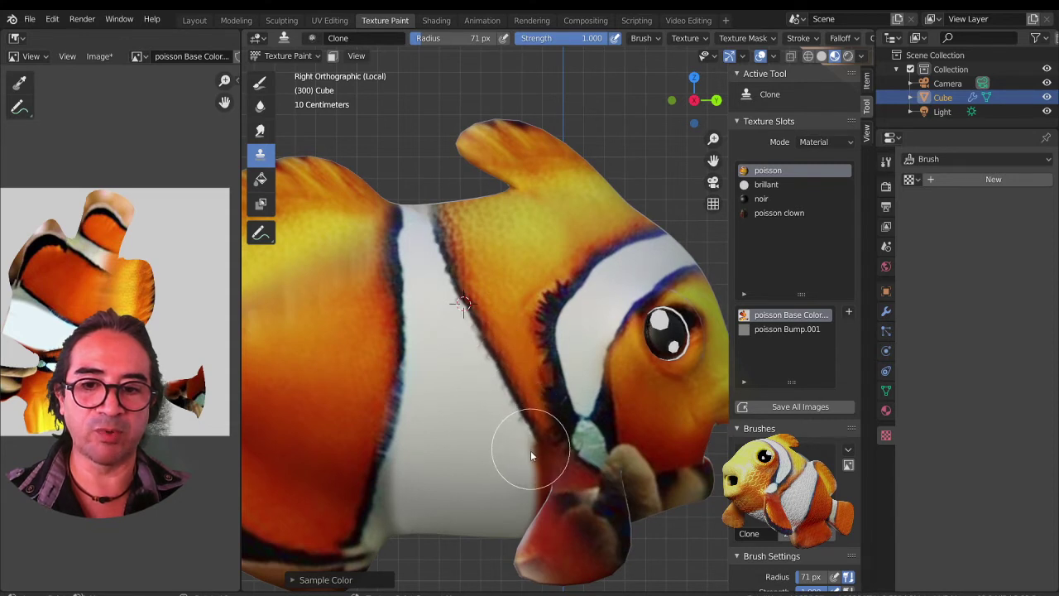
ctrl+click(372, 494)
scroll(590, 406, down, 1)
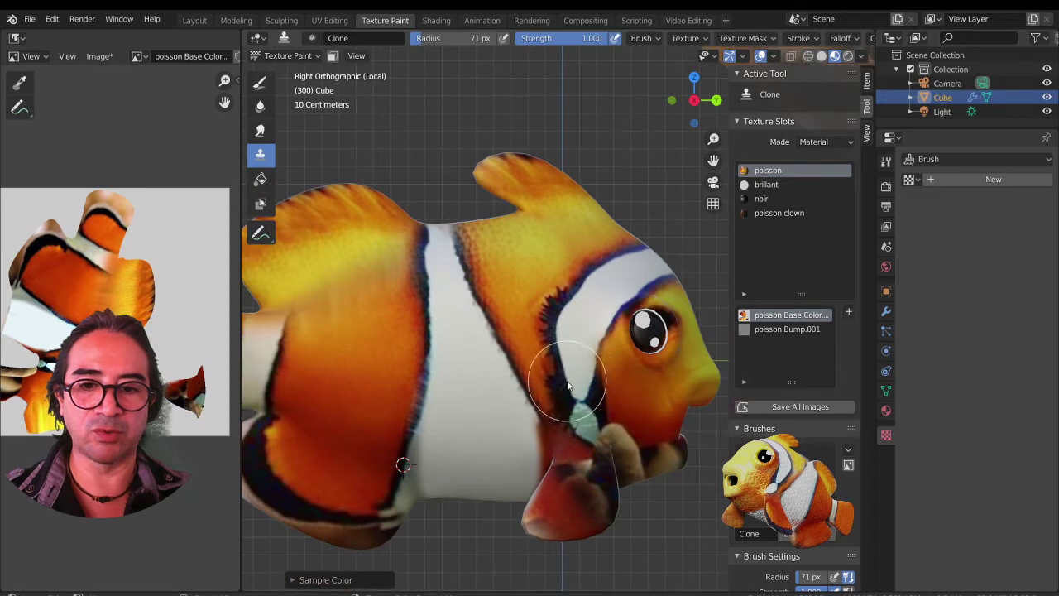
ctrl+click(596, 374)
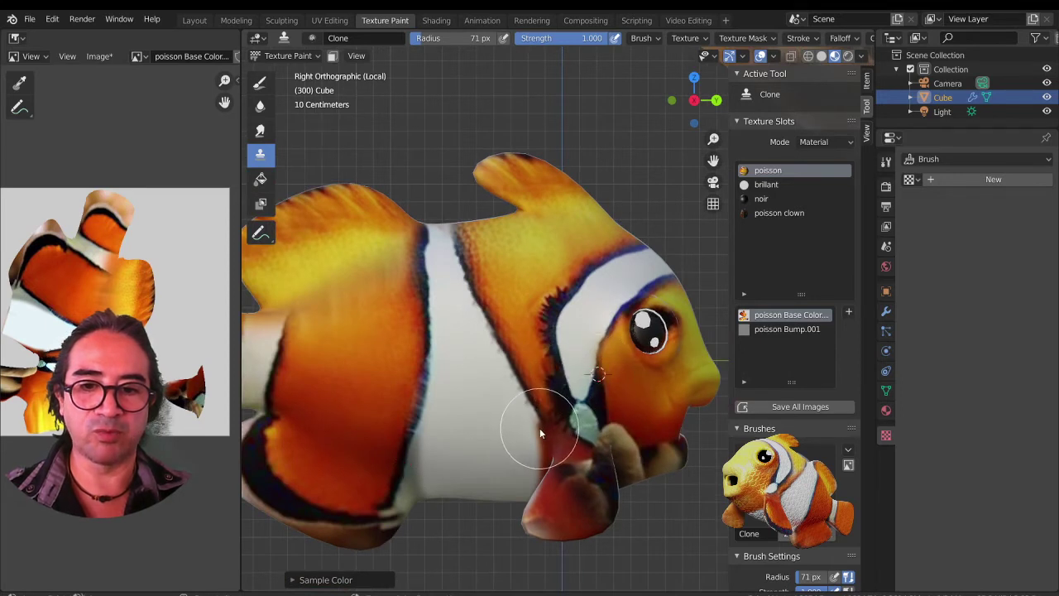
mouse_move(538, 429)
mouse_down()
mouse_move(545, 459)
mouse_move(540, 427)
mouse_move(544, 452)
mouse_move(485, 430)
mouse_up()
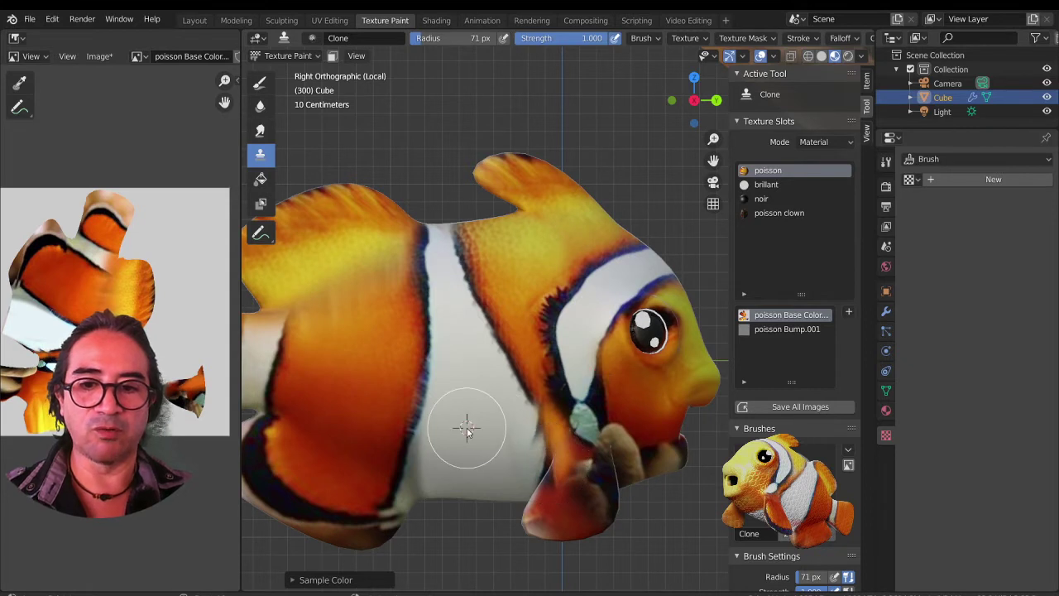
click(260, 81)
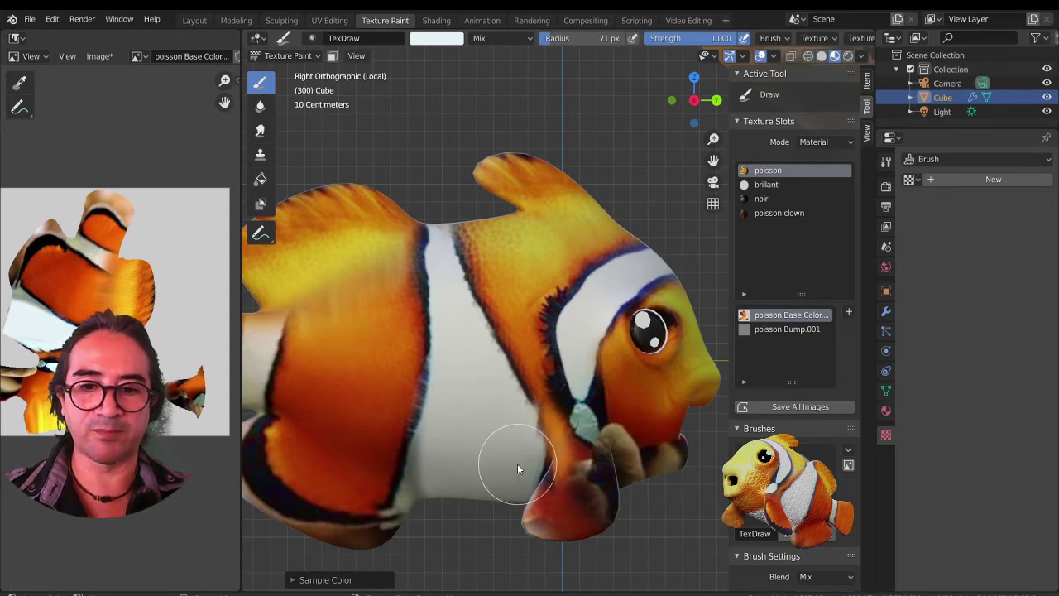
scroll(522, 488, down, 3)
scroll(389, 409, up, 1)
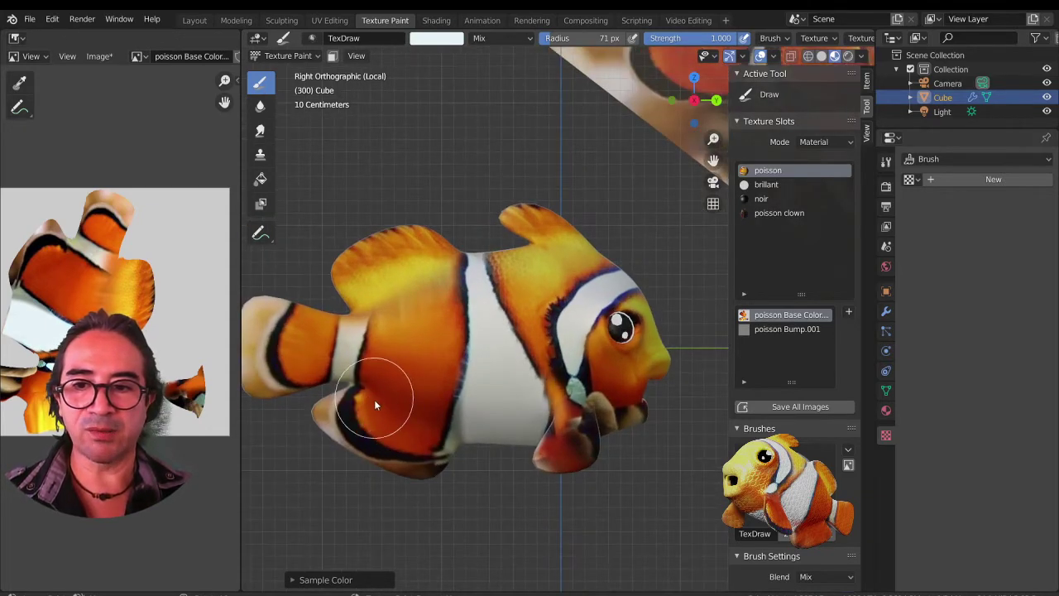
scroll(373, 406, up, 1)
ctrl+click(385, 336)
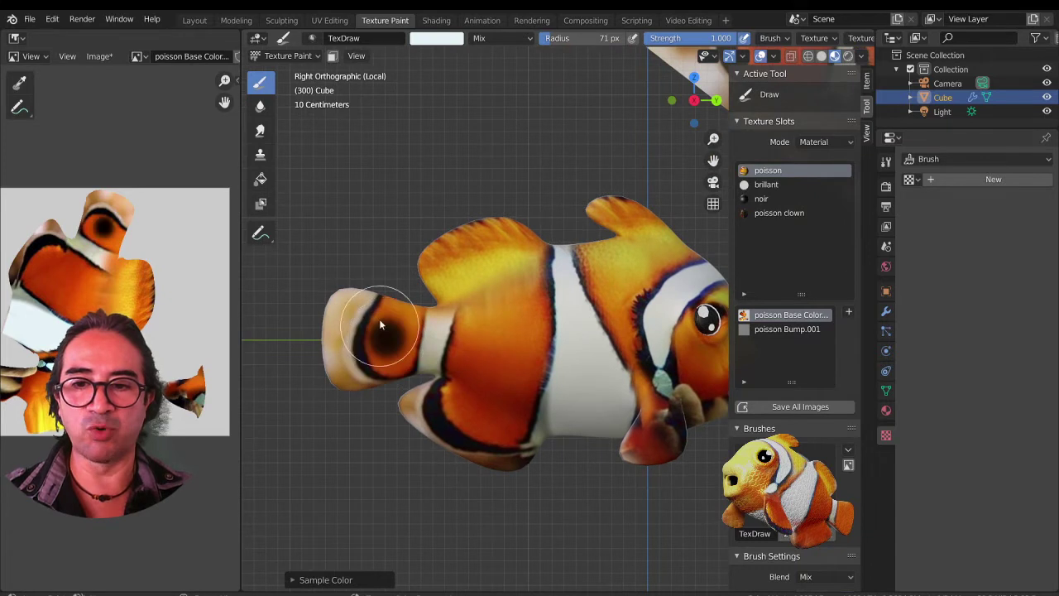
key(ctrl+z)
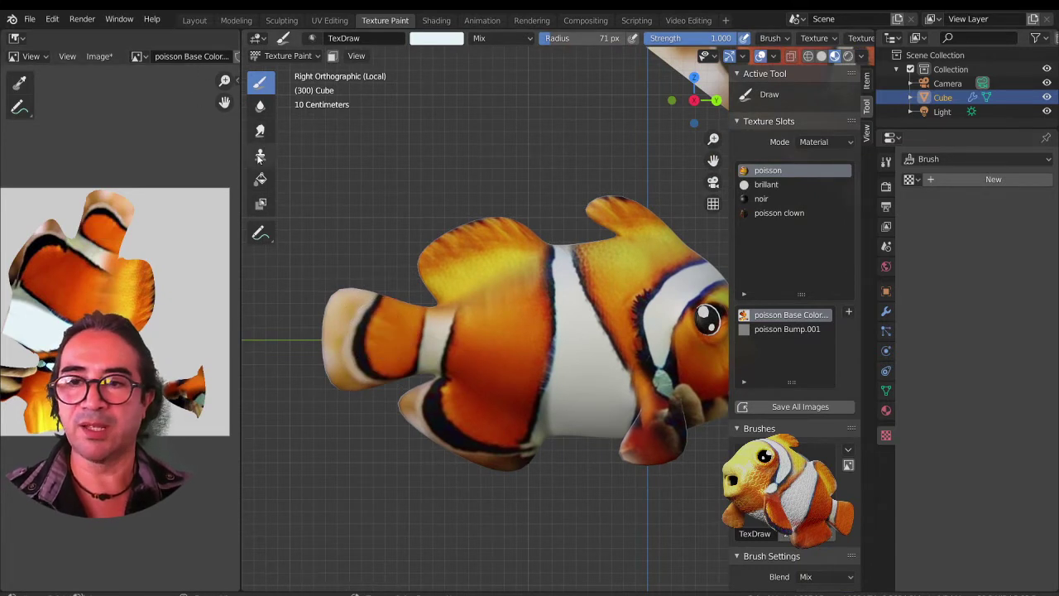
- Clone the orange from the middle of the tail fin over its black stripe and pale outer edge
click(260, 154)
ctrl+click(390, 334)
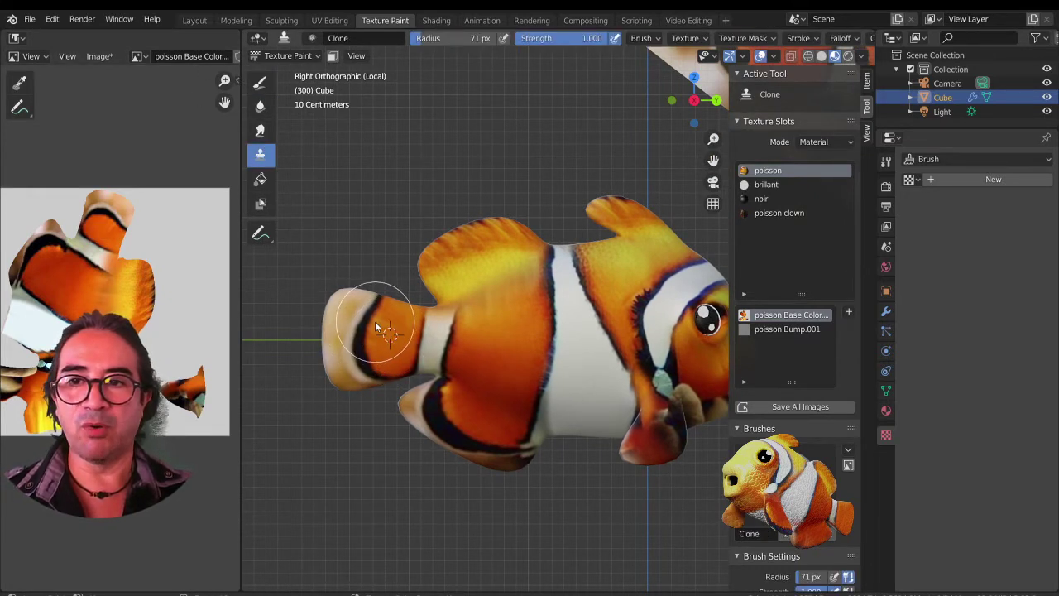
mouse_move(377, 309)
mouse_down()
mouse_move(365, 353)
mouse_move(372, 382)
mouse_move(366, 315)
mouse_move(357, 352)
mouse_move(455, 342)
mouse_up()
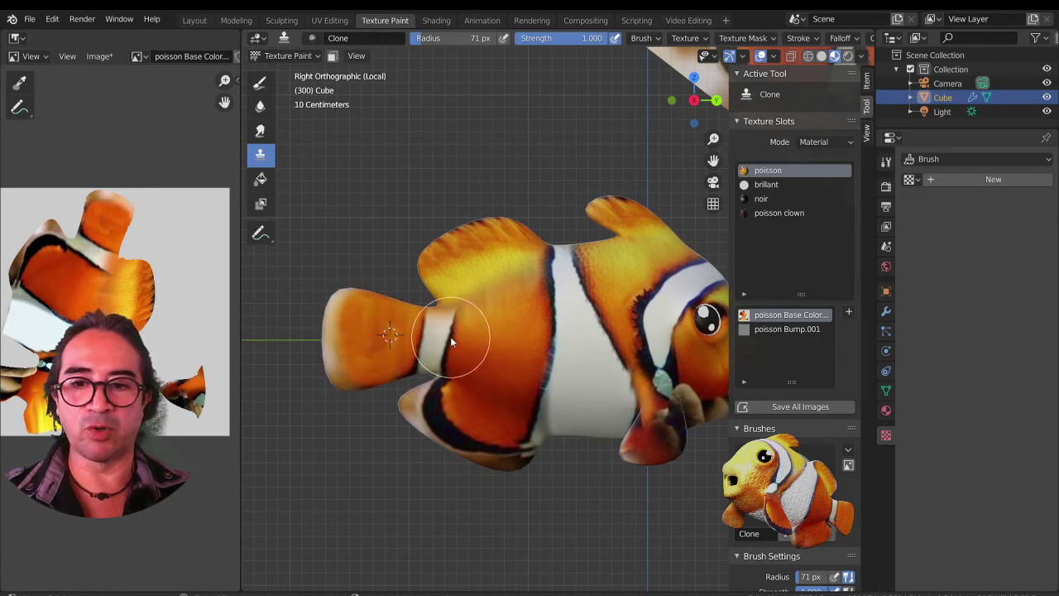
- Clone the tail base's white band and dark edge onto the tail fin's outer end, and orange body skin over the lower rear fin
ctrl+click(450, 337)
mouse_move(338, 341)
mouse_down()
mouse_move(343, 303)
mouse_move(336, 373)
mouse_move(348, 301)
mouse_up()
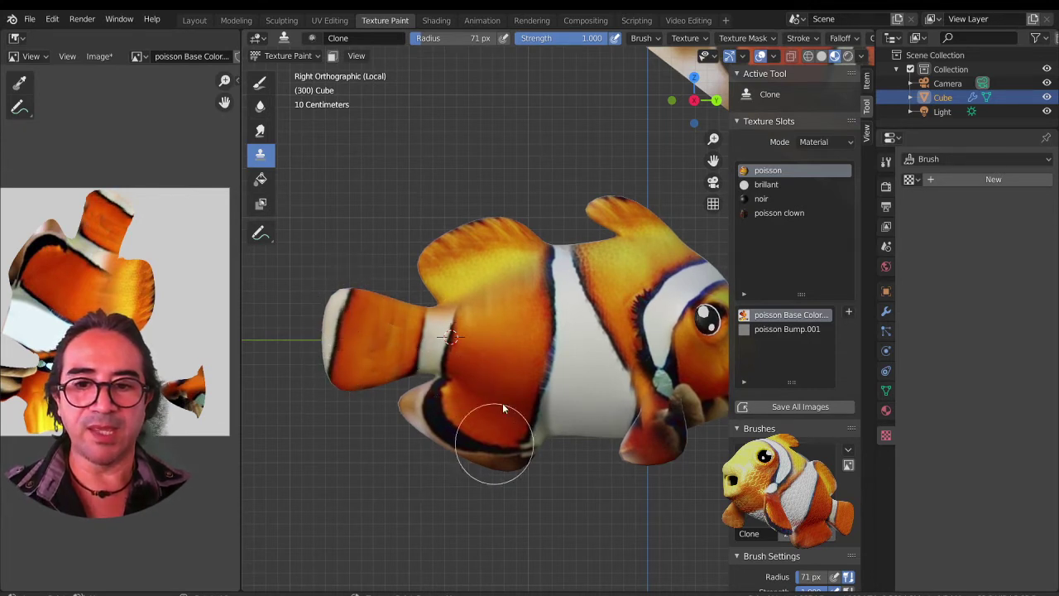
ctrl+click(489, 395)
mouse_move(489, 396)
mouse_down()
mouse_move(433, 402)
mouse_move(447, 424)
mouse_move(472, 425)
mouse_move(506, 449)
mouse_move(495, 469)
mouse_up()
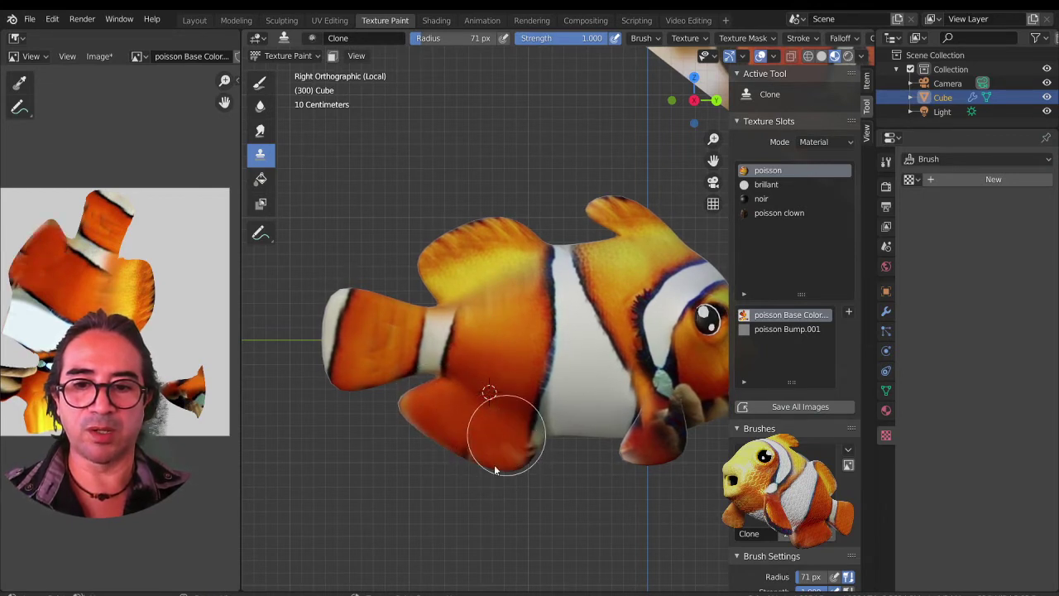
- Check the painted fish from the side and front, and save the poisson Base Color image
scroll(559, 443, down, 3)
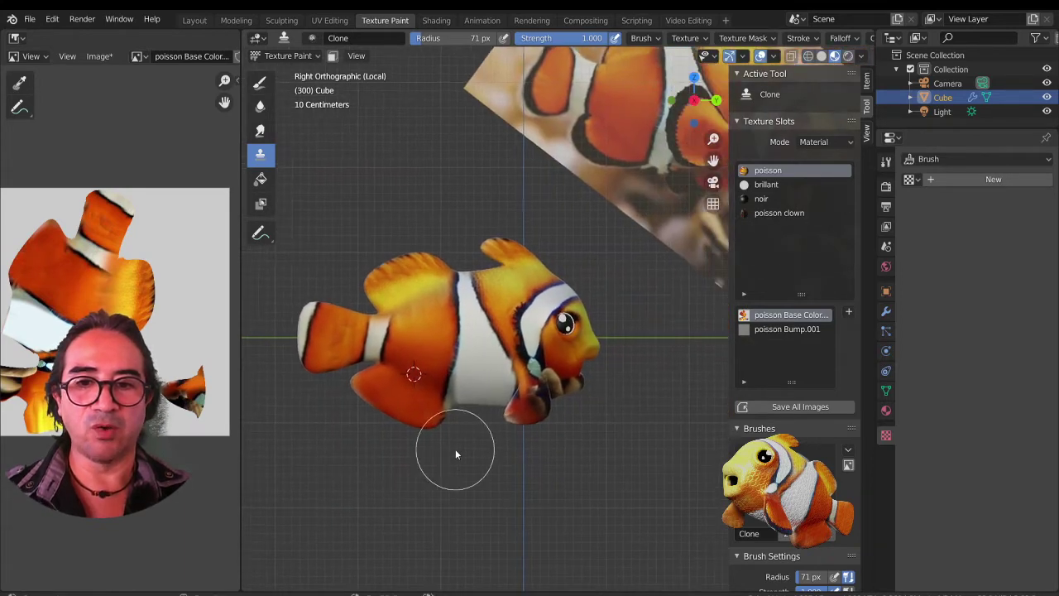
scroll(455, 454, up, 3)
middle_drag(573, 459, 507, 478)
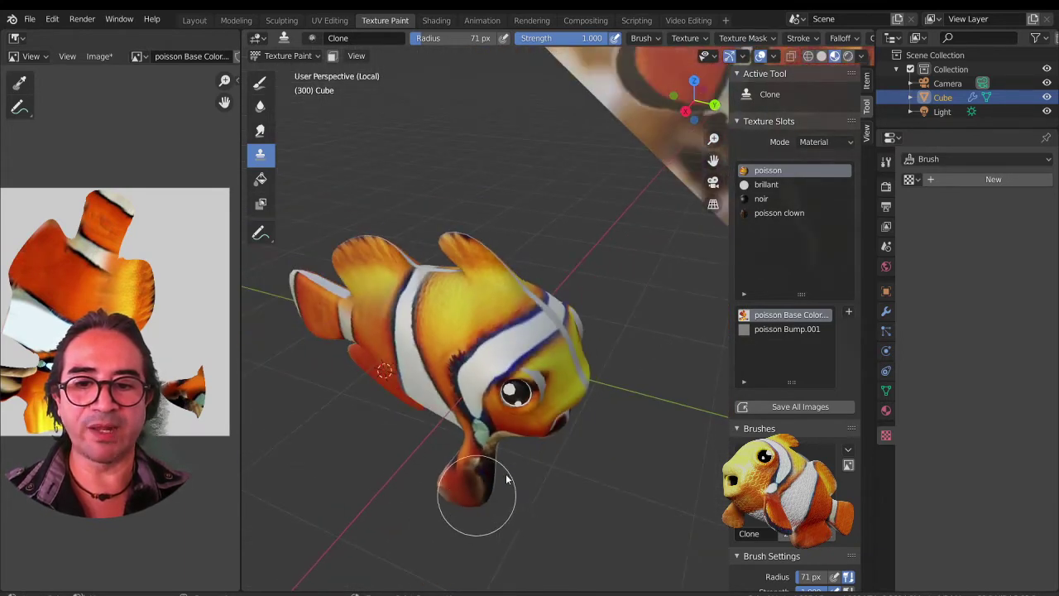
scroll(496, 450, down, 5)
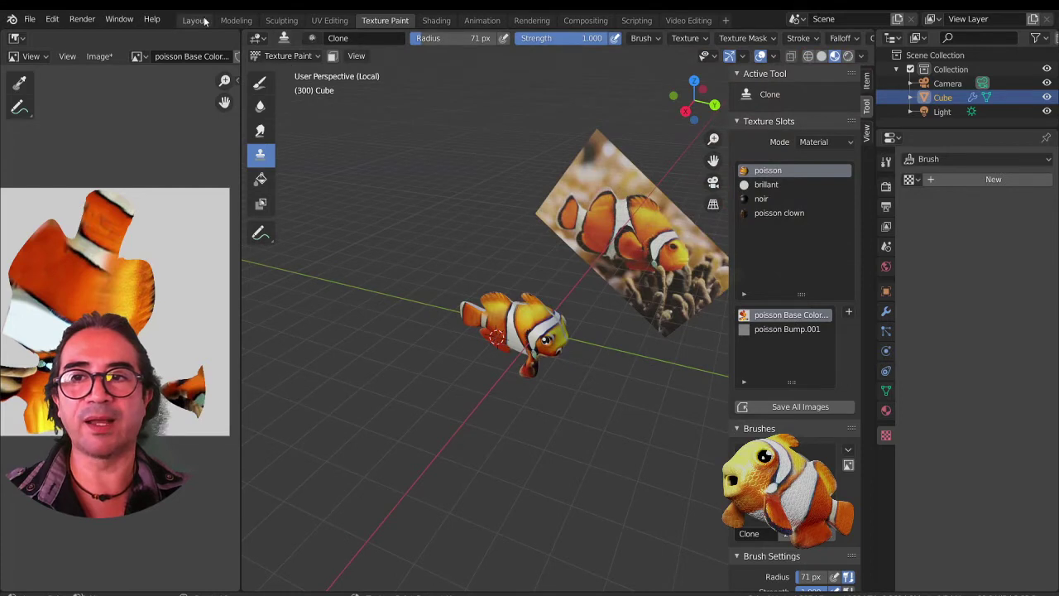
click(99, 55)
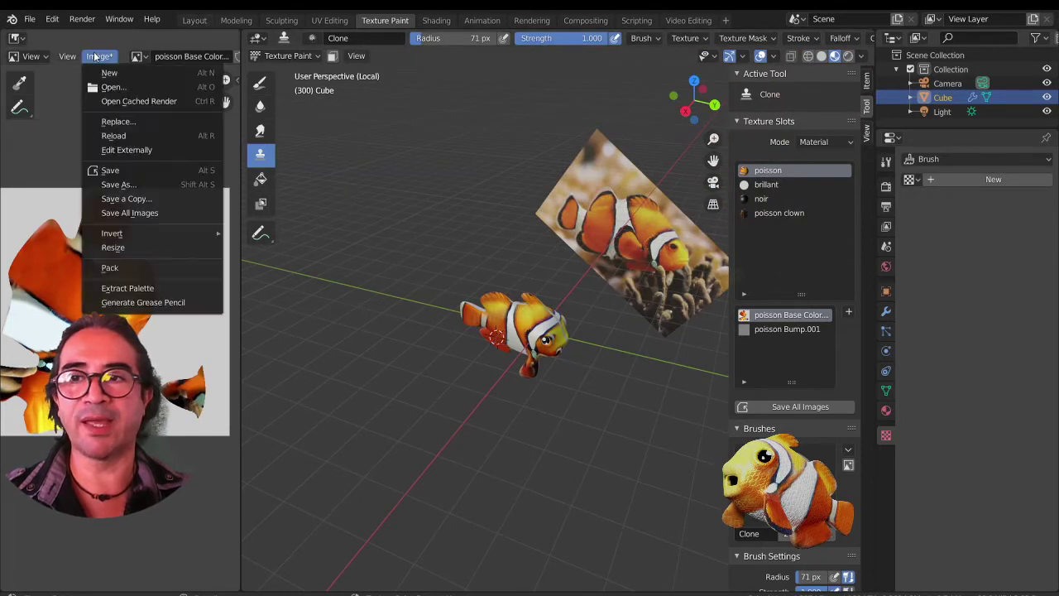
click(172, 169)
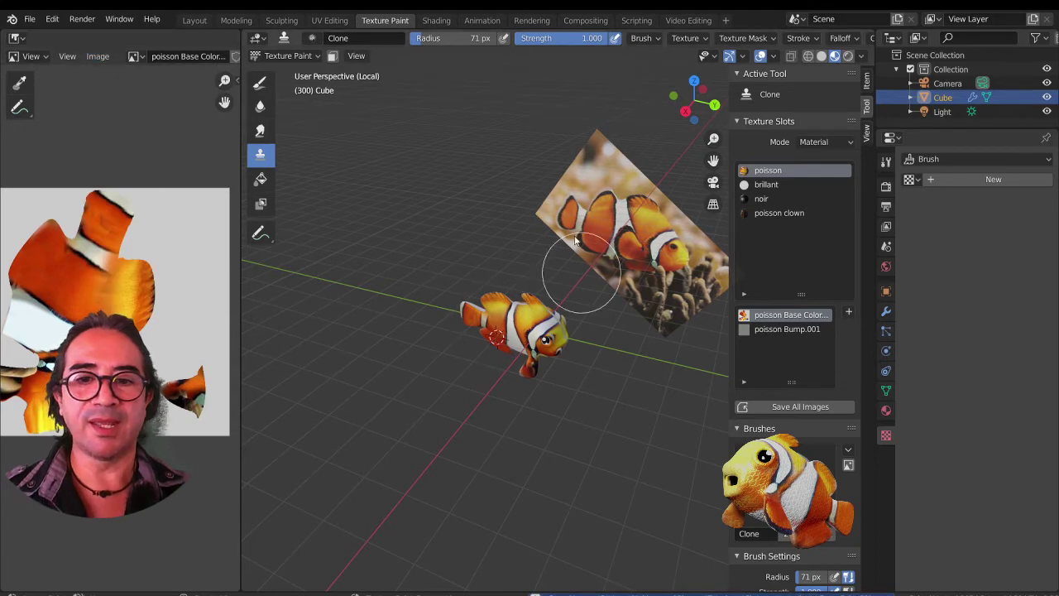
- In the Layout workspace, enter Edit Mode, tilt the photo plane with a trackball rotation and turn it around in the new view
click(198, 21)
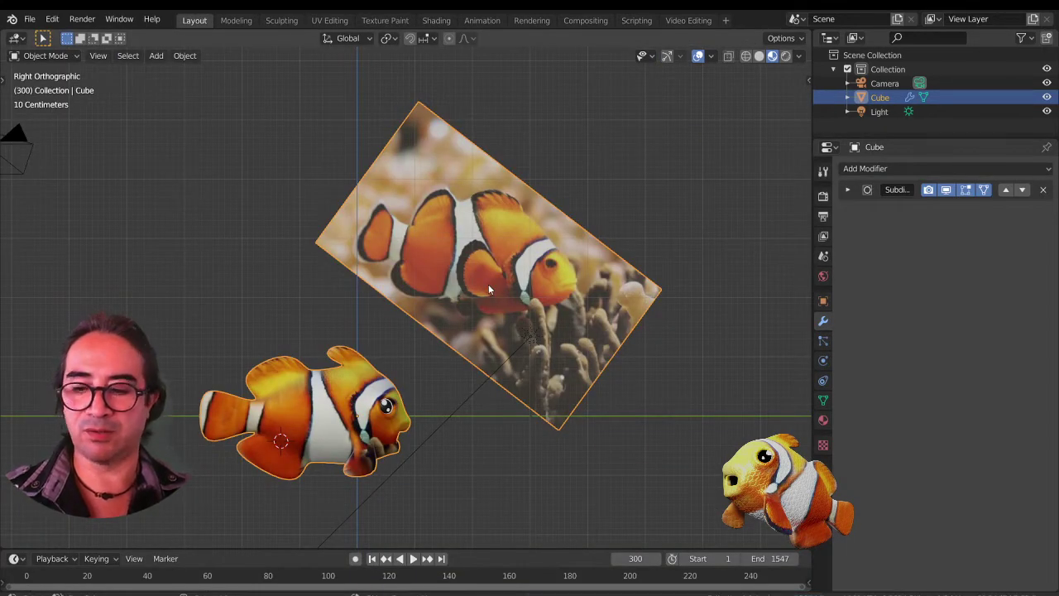
key(Tab)
key(r)
key(r)
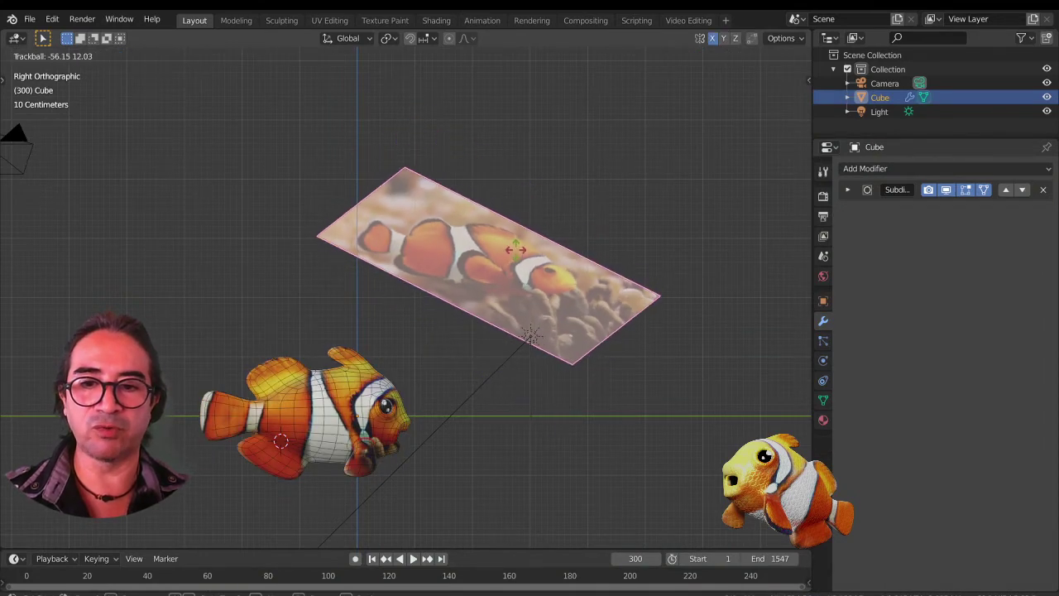
click(473, 356)
middle_drag(472, 356, 492, 461)
key(r)
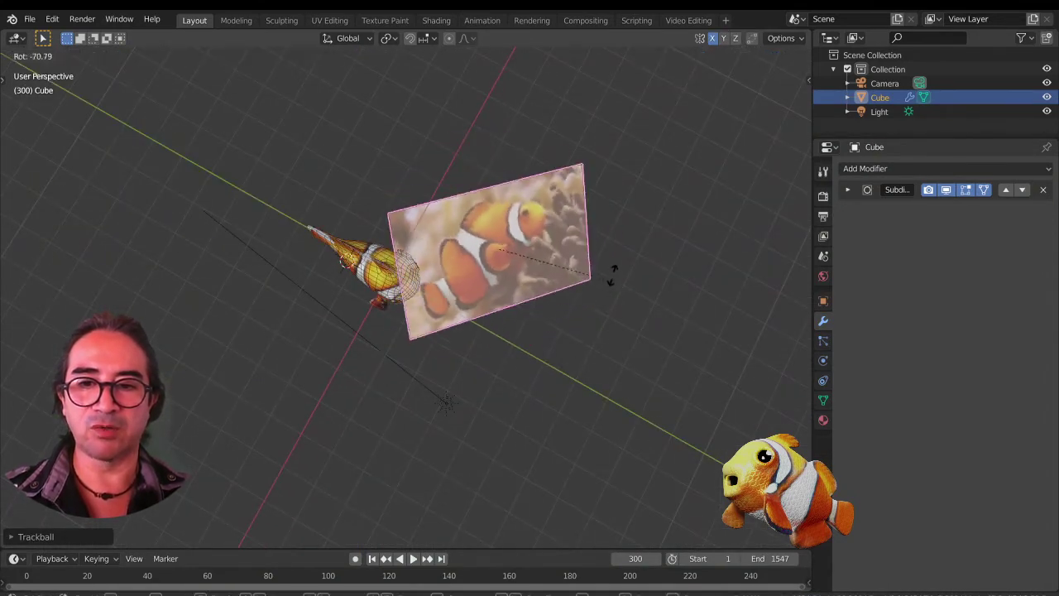
click(611, 268)
- Move the photo plane down so it lies in front of and below the fish model
key(g)
click(559, 351)
middle_drag(509, 409, 542, 275)
key(g)
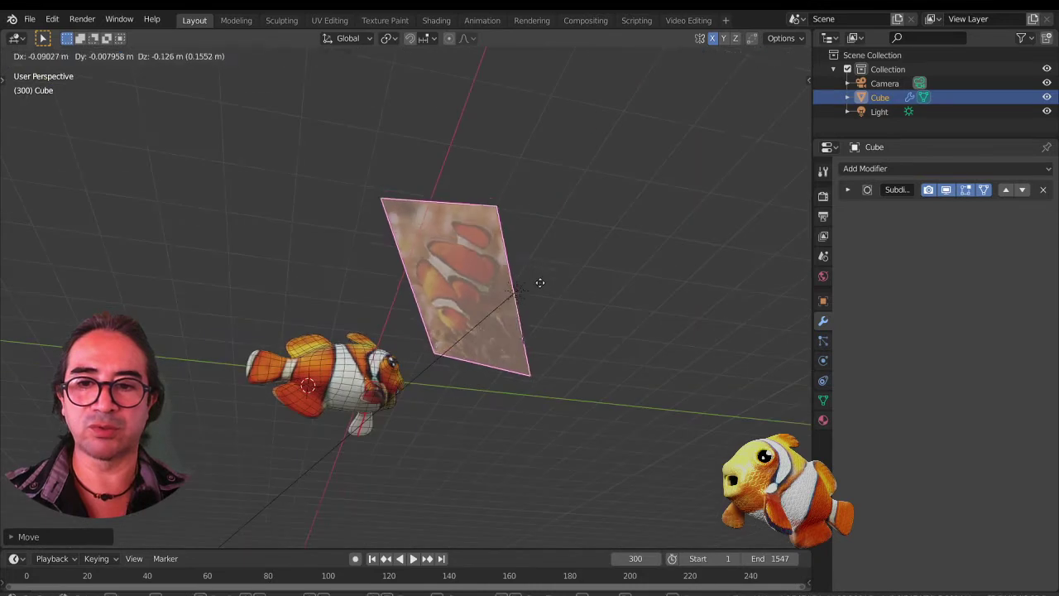
click(542, 462)
- Trackball-rotate the photo plane twice to turn its image toward the view beside the fish
middle_drag(406, 379, 403, 469)
key(r)
key(r)
click(402, 504)
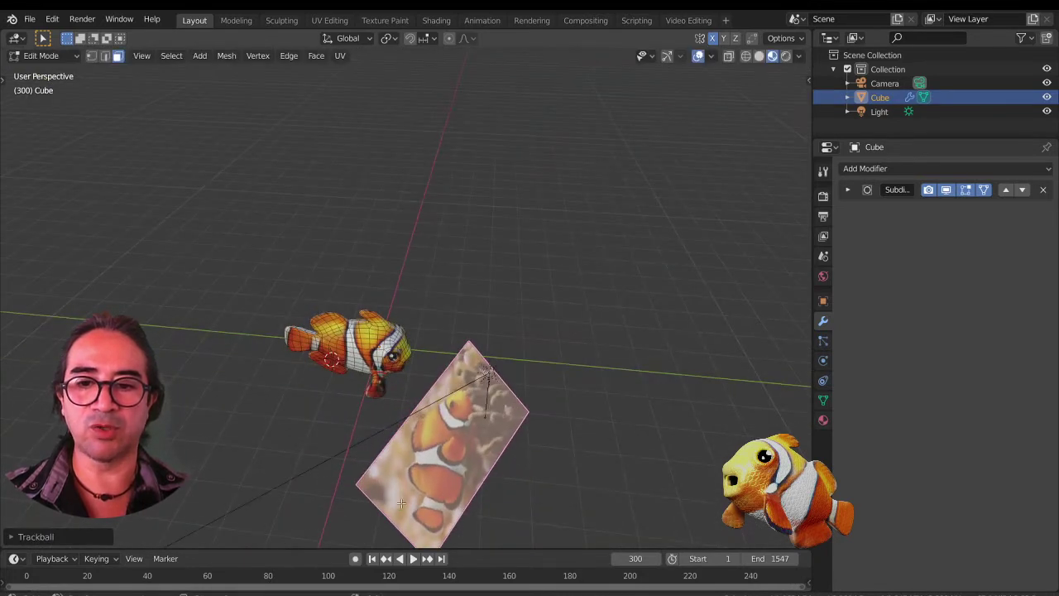
key(r)
key(r)
click(556, 378)
- Shift the photo plane closer to the model and rotate it so the photographed pectoral fin points downward like the model's
key(g)
click(475, 428)
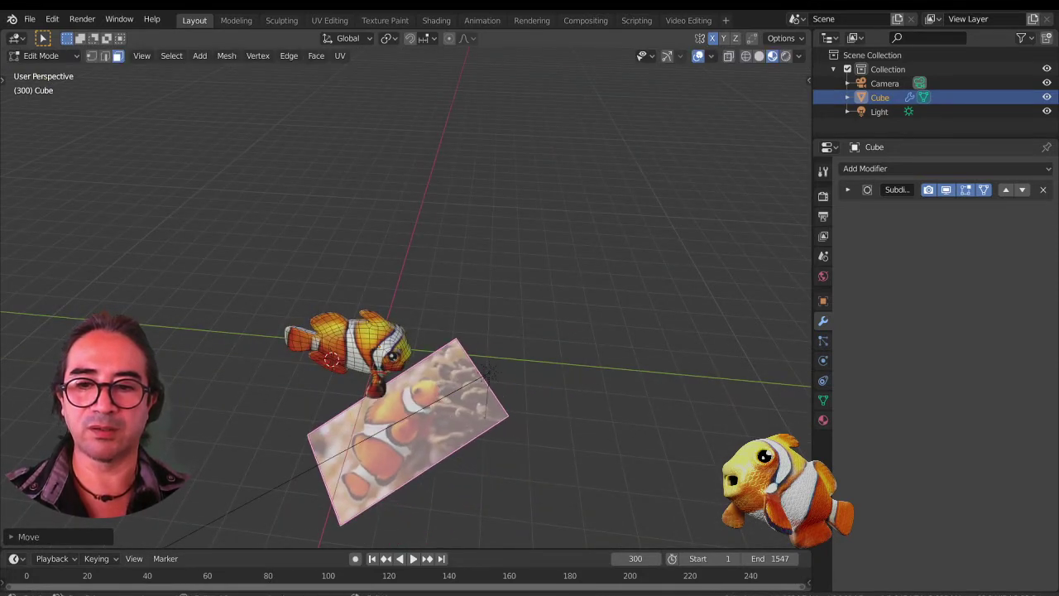
key(r)
click(535, 388)
key(r)
key(r)
click(519, 416)
key(Tab)
scroll(456, 435, up, 1)
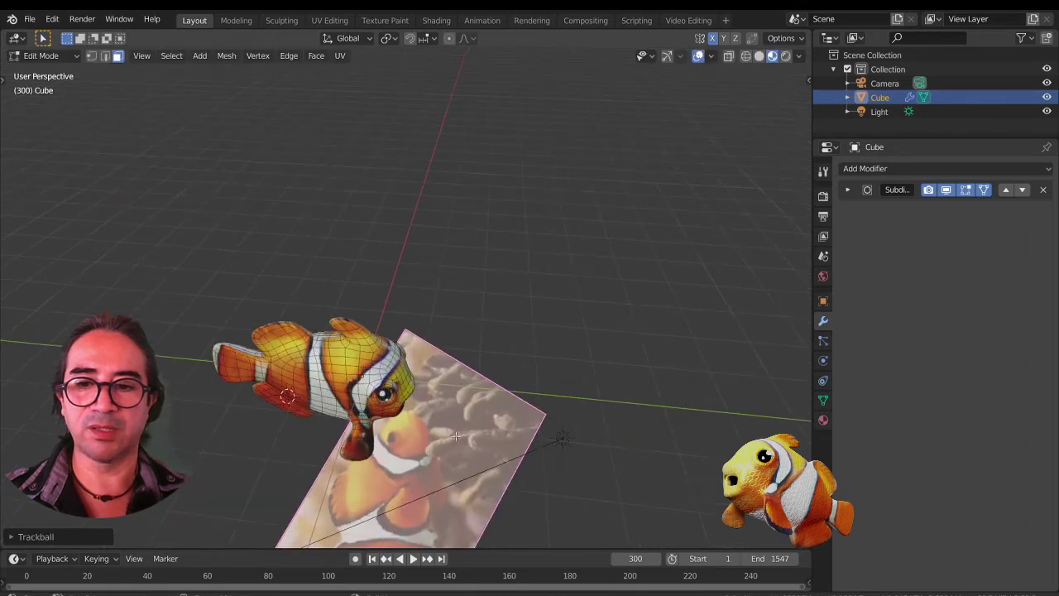
- Move the photo plane clear of the model so it sits beside the fish's head and pectoral fin
shift+middle_drag(455, 438, 586, 175)
scroll(564, 277, up, 2)
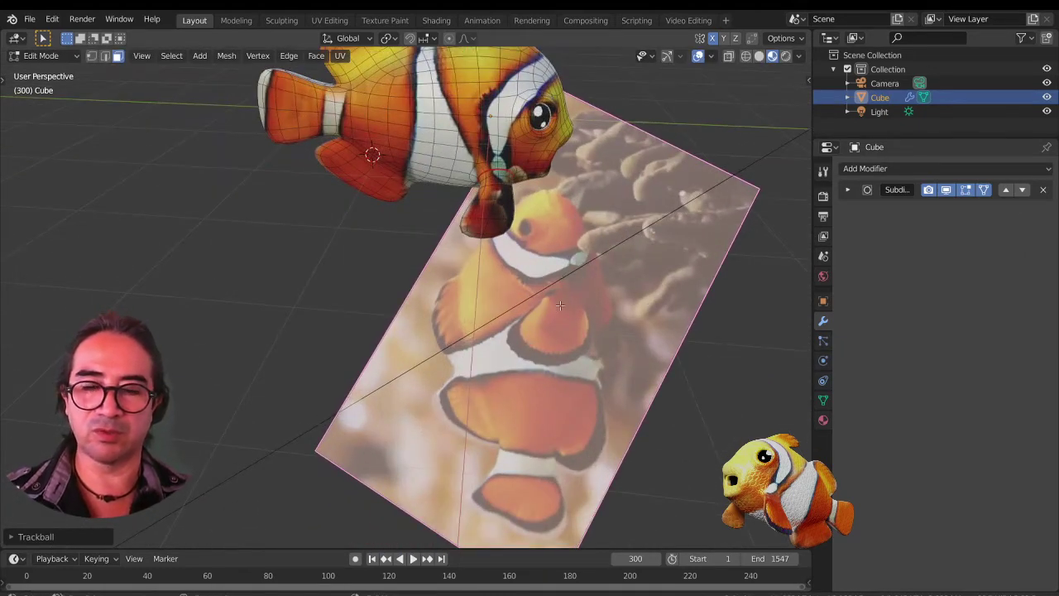
key(g)
click(654, 331)
middle_drag(473, 258, 447, 255)
shift+middle_drag(573, 349, 485, 342)
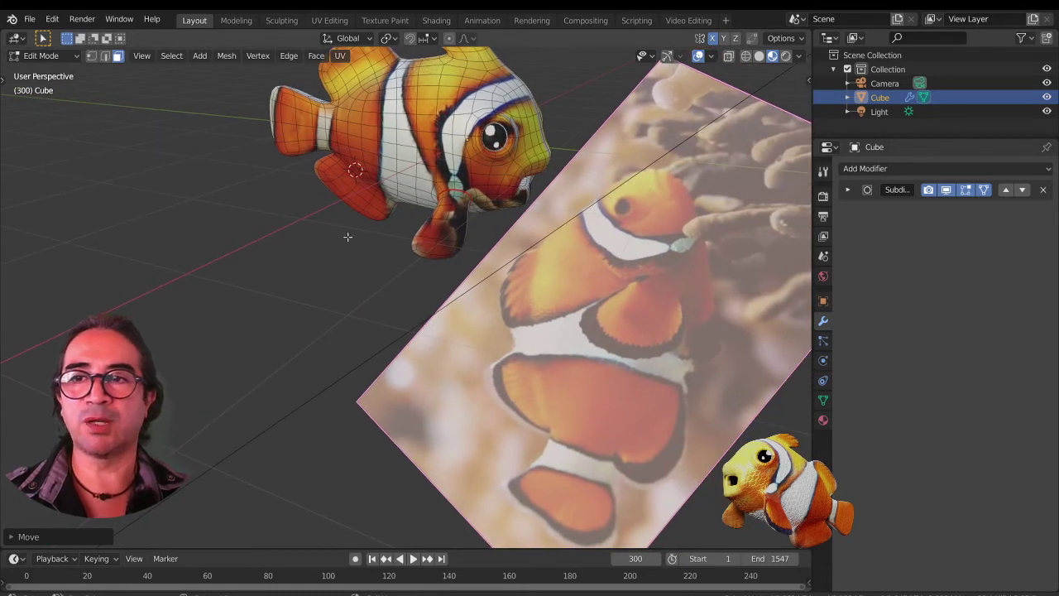
- Back in Texture Paint, clone the photo's orange pectoral fin with its black border onto the model's pectoral fin
click(385, 21)
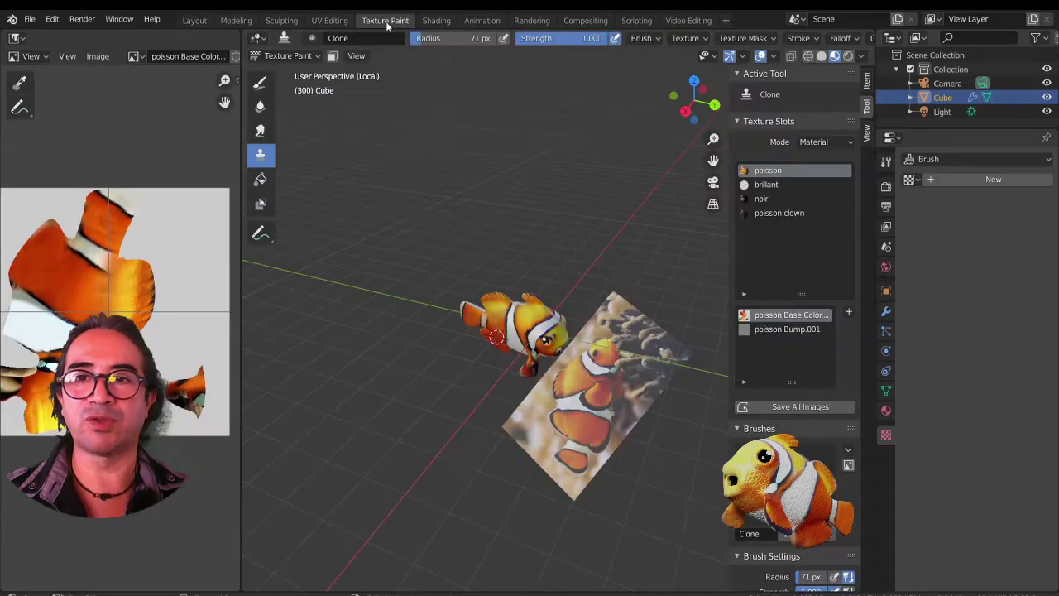
scroll(549, 420, up, 5)
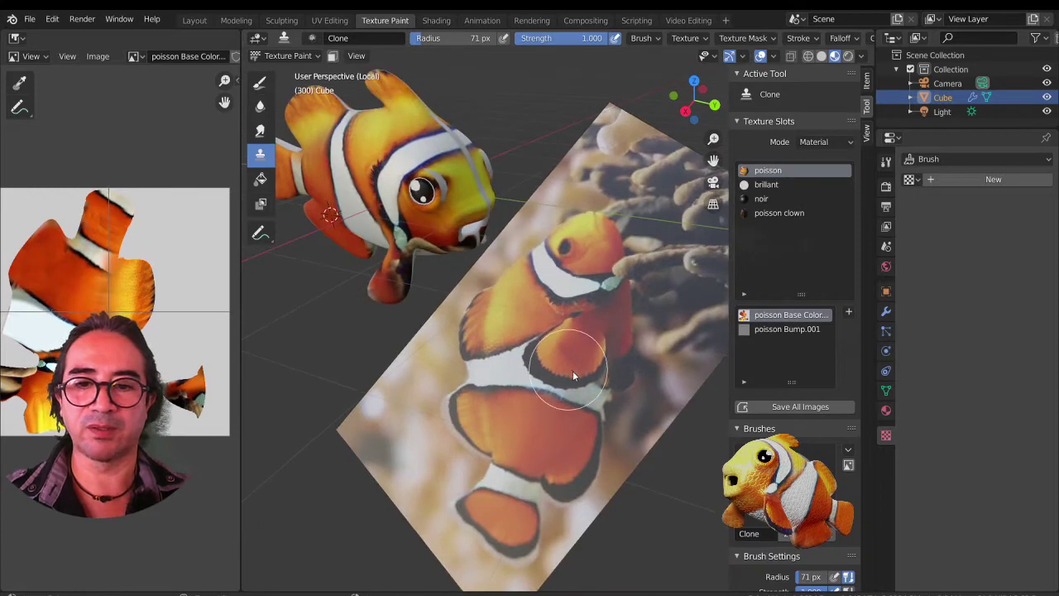
ctrl+click(559, 377)
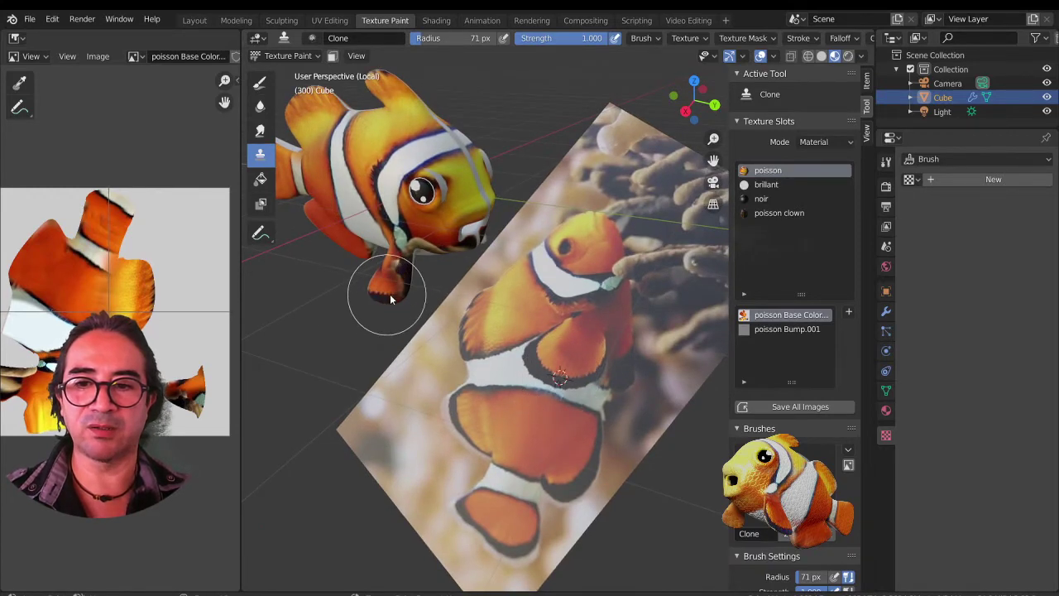
mouse_move(390, 293)
mouse_down()
mouse_move(395, 268)
mouse_move(396, 306)
mouse_up()
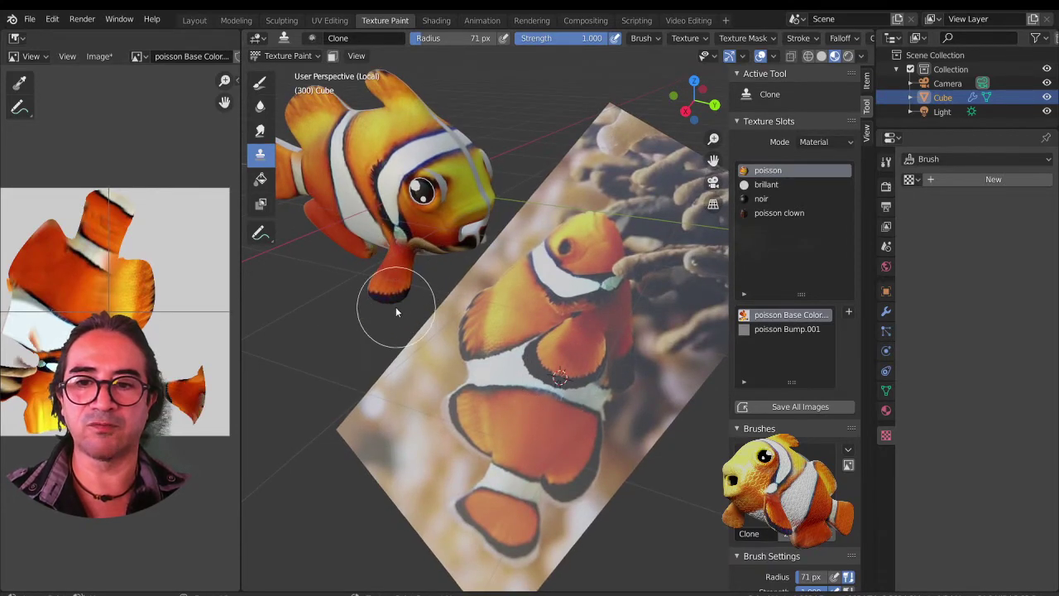
- Return to the Layout workspace, delete the photo plane's faces from the mesh and leave Edit Mode
mouse_move(395, 306)
middle_down()
mouse_move(397, 321)
mouse_move(431, 294)
mouse_move(311, 427)
mouse_move(494, 183)
mouse_move(558, 288)
mouse_move(531, 303)
middle_up()
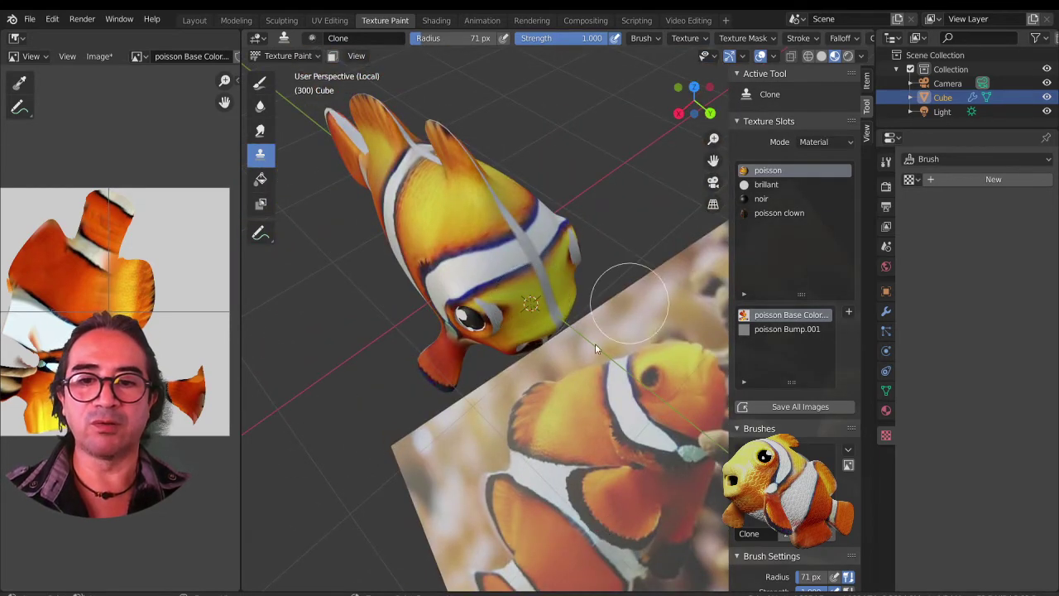
middle_drag(594, 346, 386, 100)
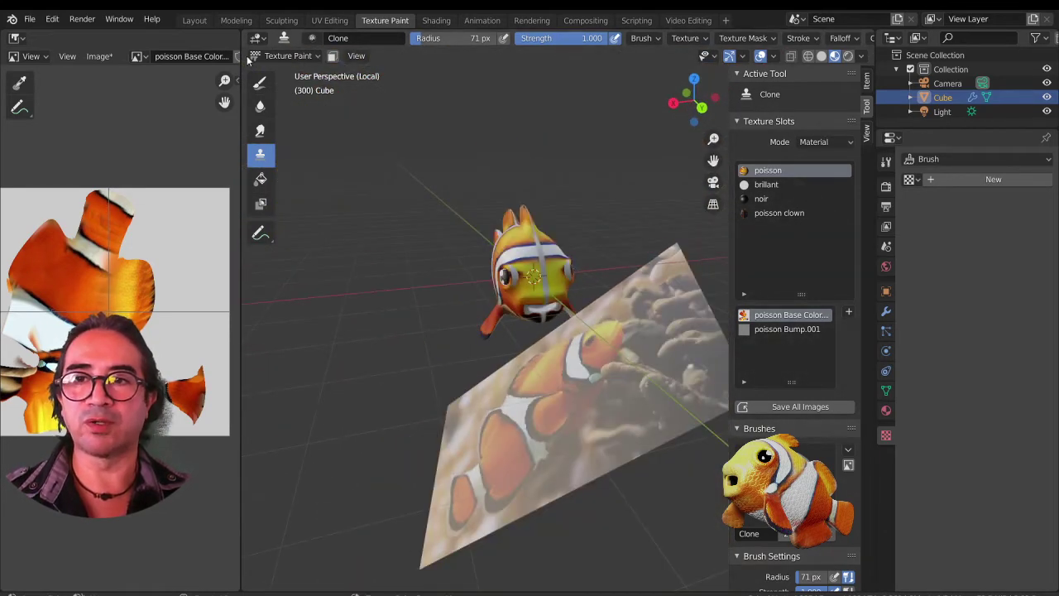
click(195, 20)
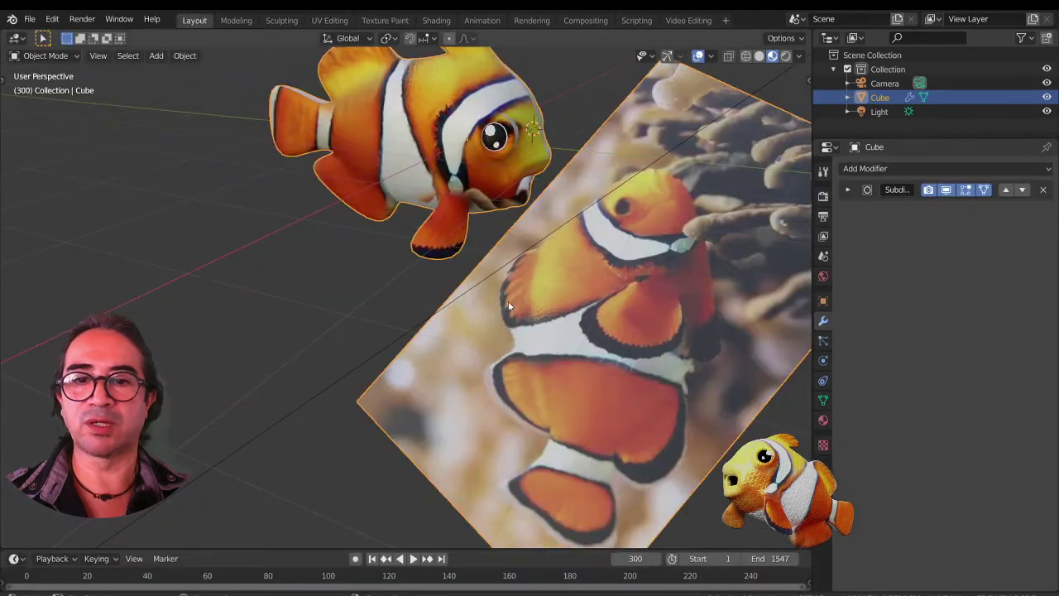
scroll(508, 301, down, 3)
key(Tab)
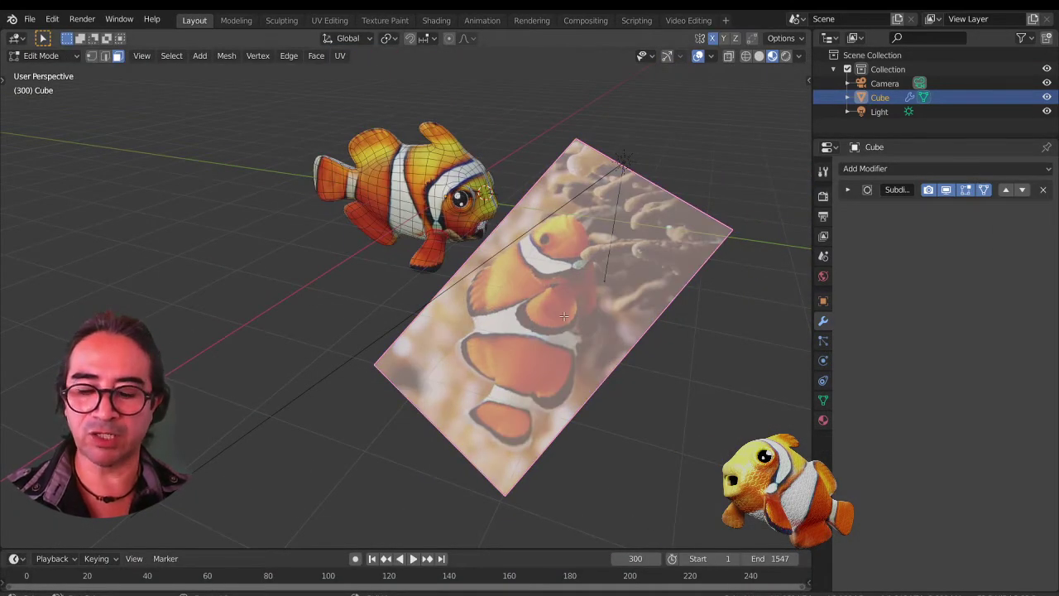
key(x)
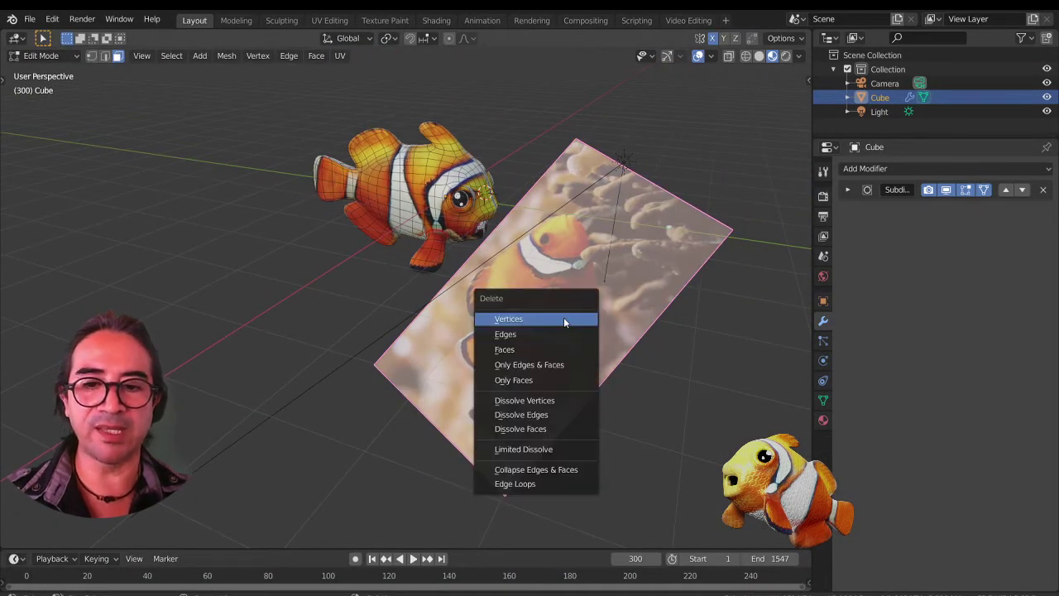
click(529, 352)
middle_drag(560, 262, 650, 259)
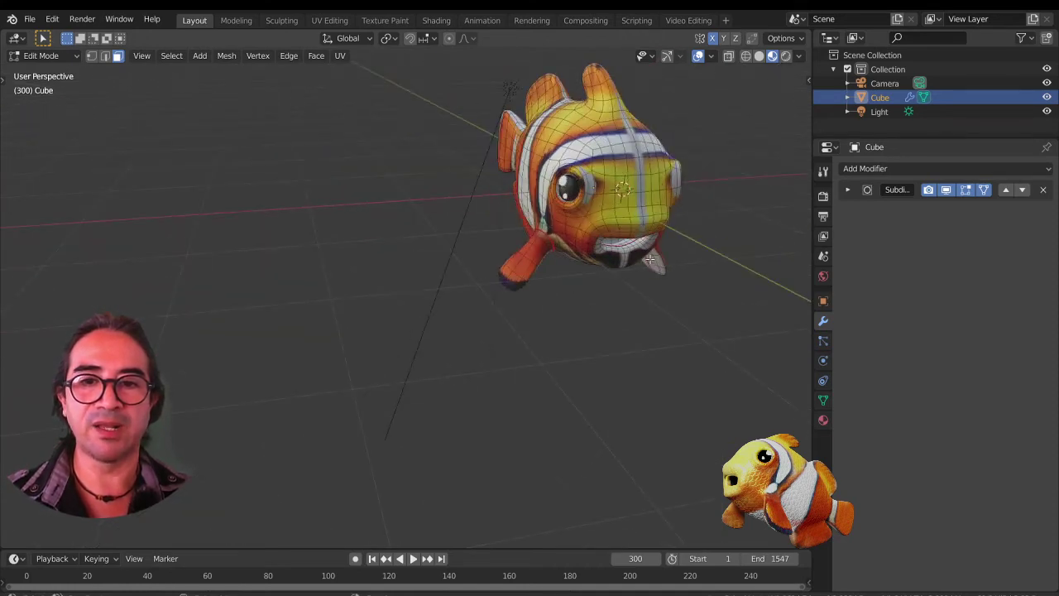
key(Tab)
- In Texture Paint, frame the fish, reduce the clone radius to 26 px and clone yellow skin over the grey seam on the forehead
middle_drag(643, 207, 509, 294)
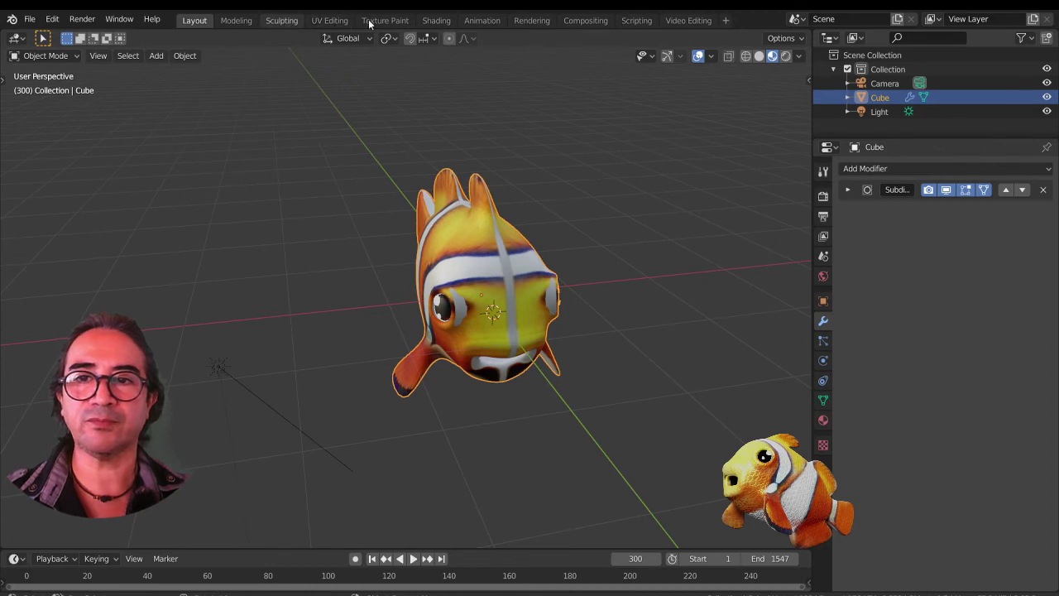
click(369, 20)
key(KP_Decimal)
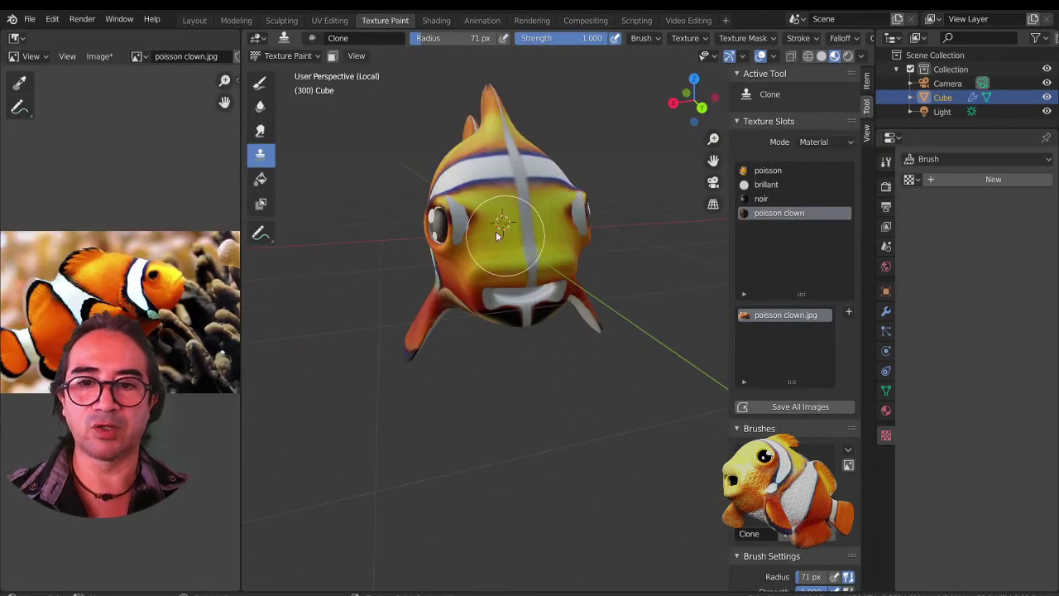
key(s)
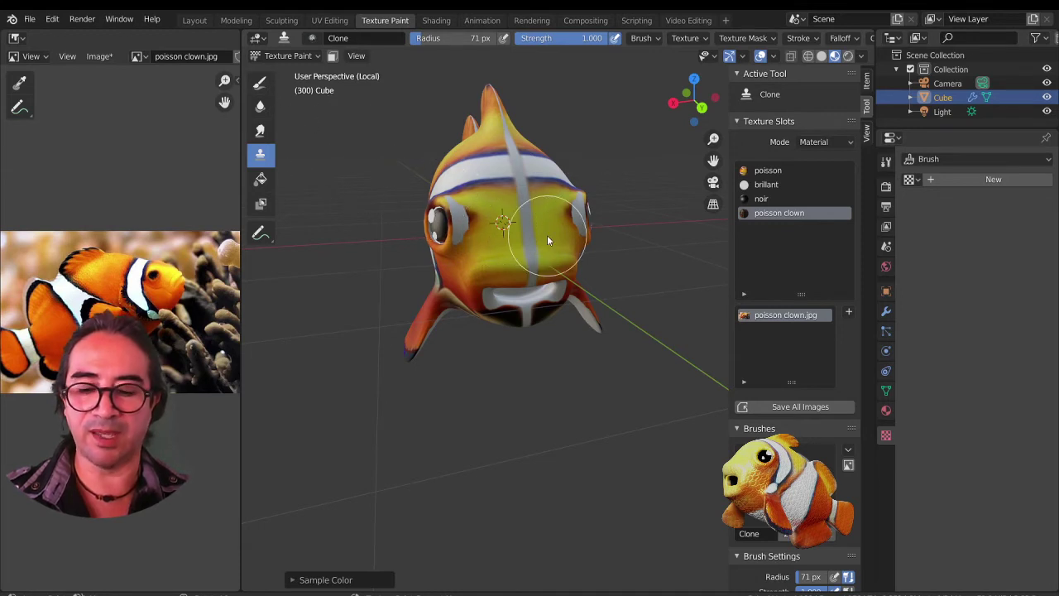
key(f)
click(528, 223)
mouse_move(528, 224)
mouse_down()
mouse_move(521, 199)
mouse_move(531, 277)
mouse_up()
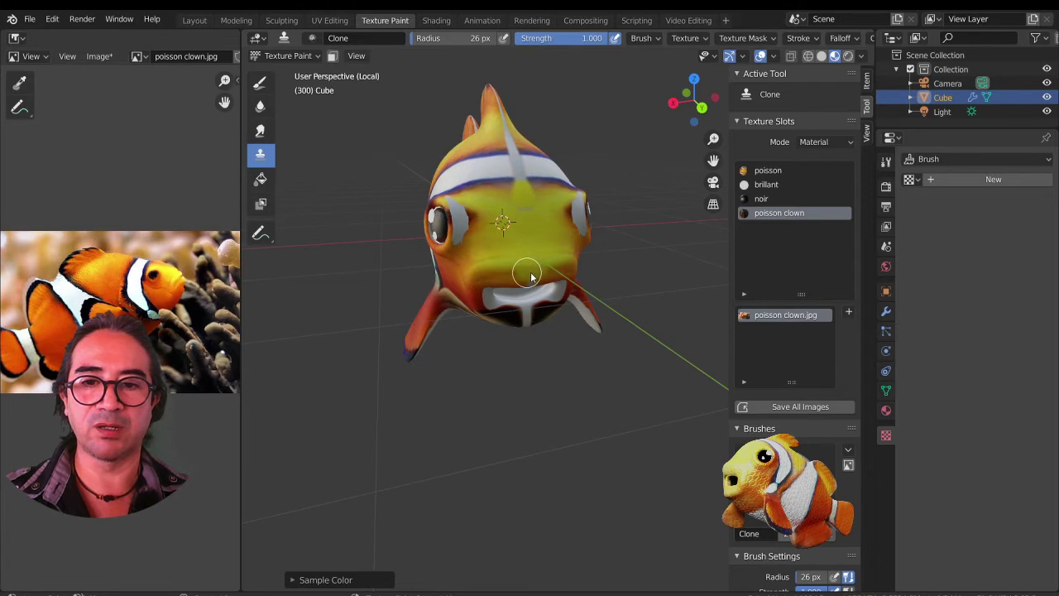
- Enlarge the clone radius to 69 px and clone the head band's front blue border across the central grey seam
mouse_move(518, 217)
middle_down()
mouse_move(564, 313)
mouse_move(531, 315)
middle_up()
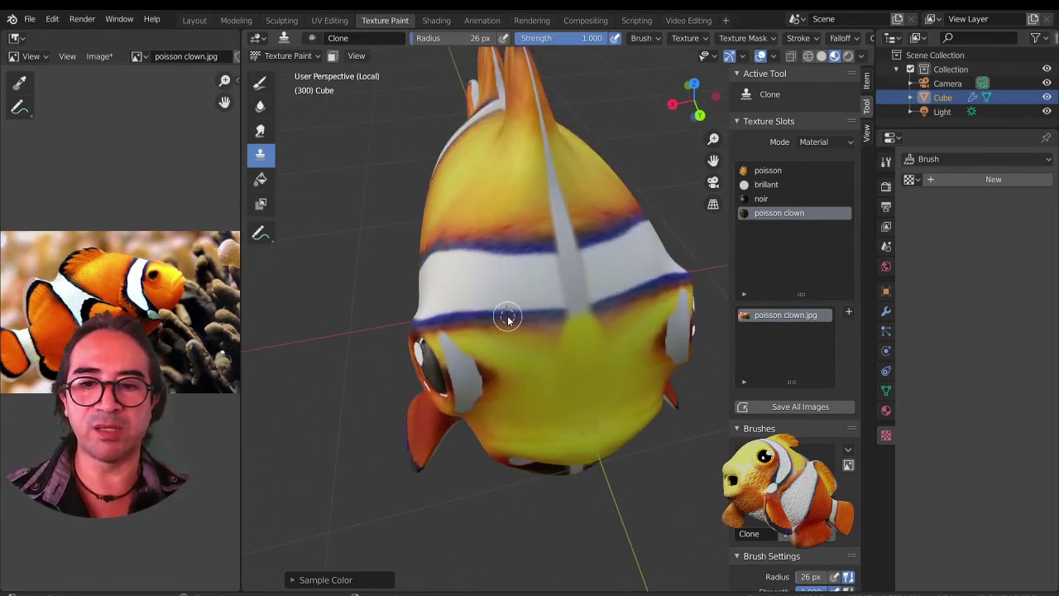
key(f)
click(564, 314)
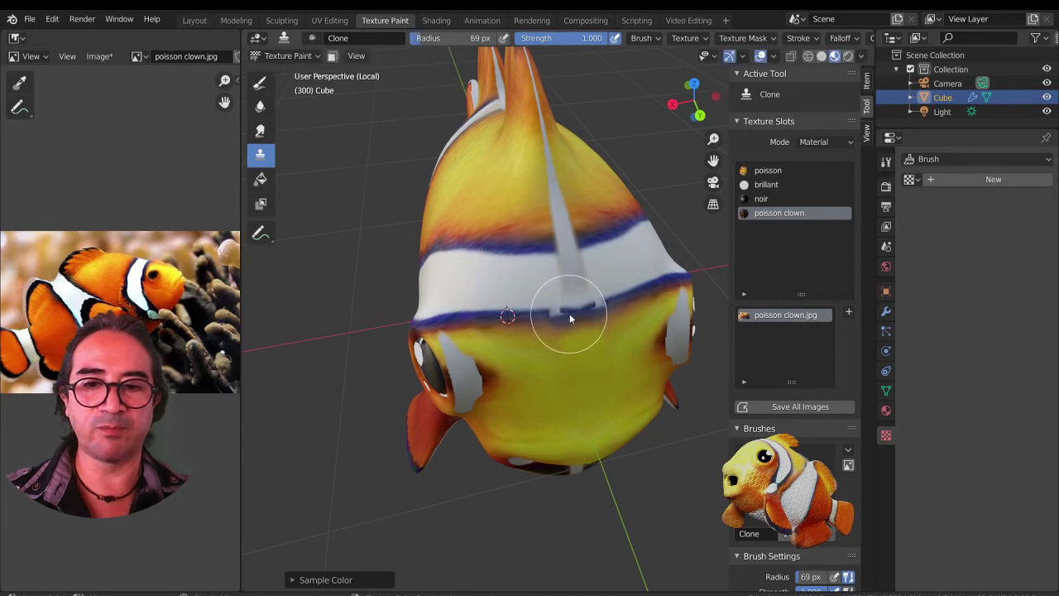
drag(561, 317, 572, 313)
drag(560, 316, 553, 317)
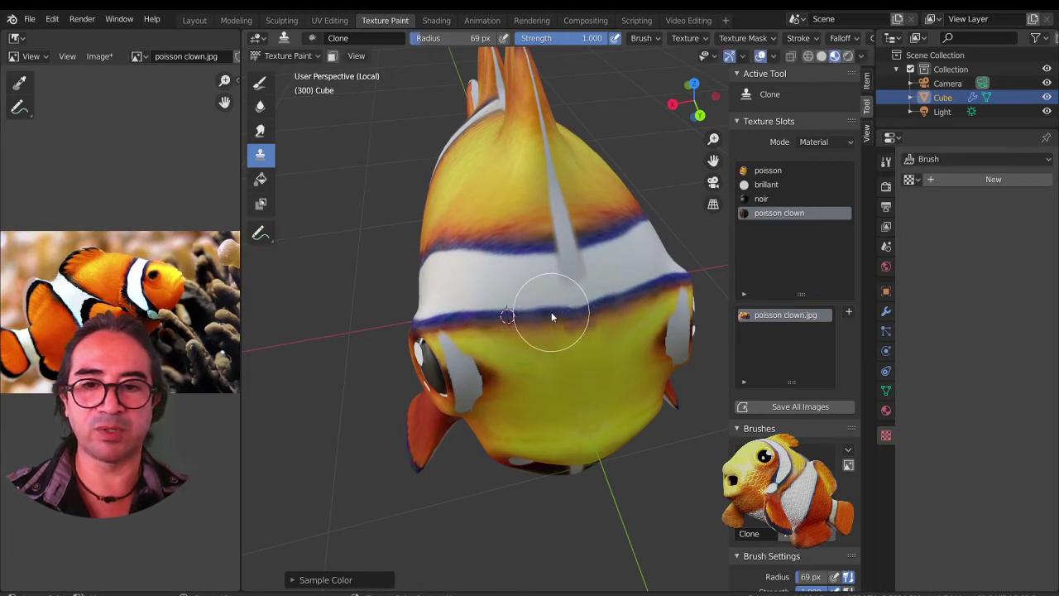
- Clone the head band's white, its rear blue border and the yellow back skin over the grey seam up to the front dorsal fin
mouse_move(569, 242)
mouse_down()
mouse_move(532, 241)
mouse_move(547, 243)
mouse_move(528, 246)
mouse_move(549, 268)
mouse_move(497, 295)
mouse_move(481, 283)
mouse_move(536, 287)
mouse_move(555, 277)
mouse_move(520, 272)
mouse_move(564, 272)
mouse_move(532, 271)
mouse_move(512, 226)
mouse_up()
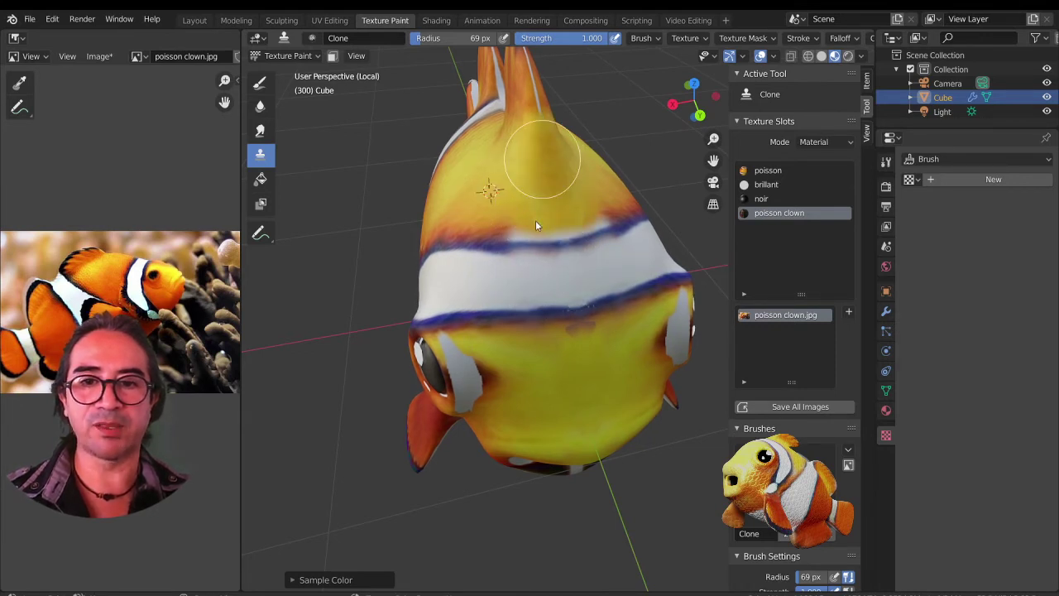
middle_drag(537, 170, 549, 133)
middle_drag(536, 201, 412, 139)
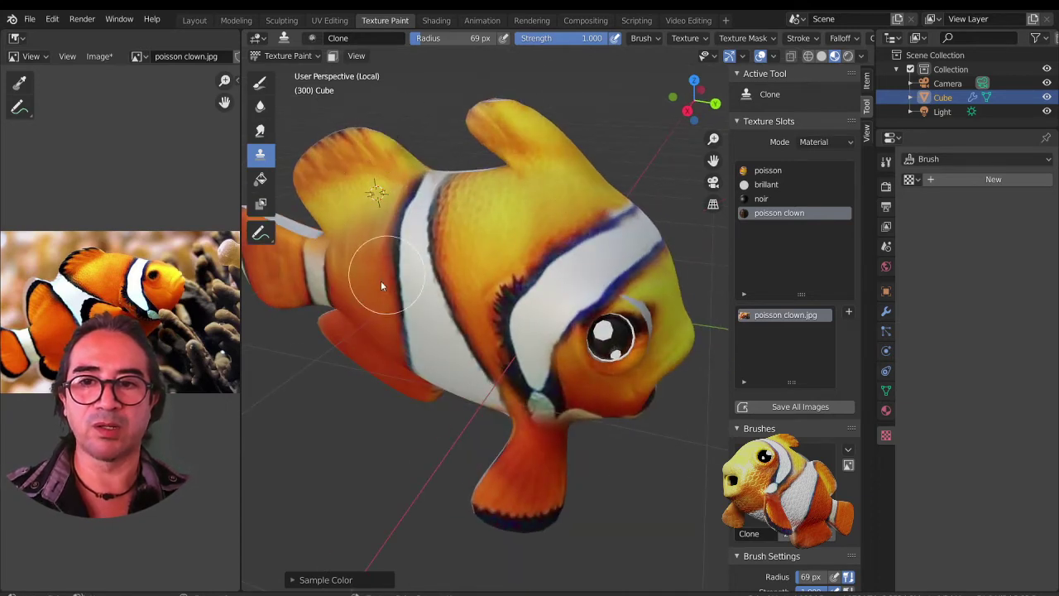
- Check the fish from the side and save the modified poisson clown.jpg image
middle_drag(381, 285, 420, 277)
drag(405, 273, 406, 233)
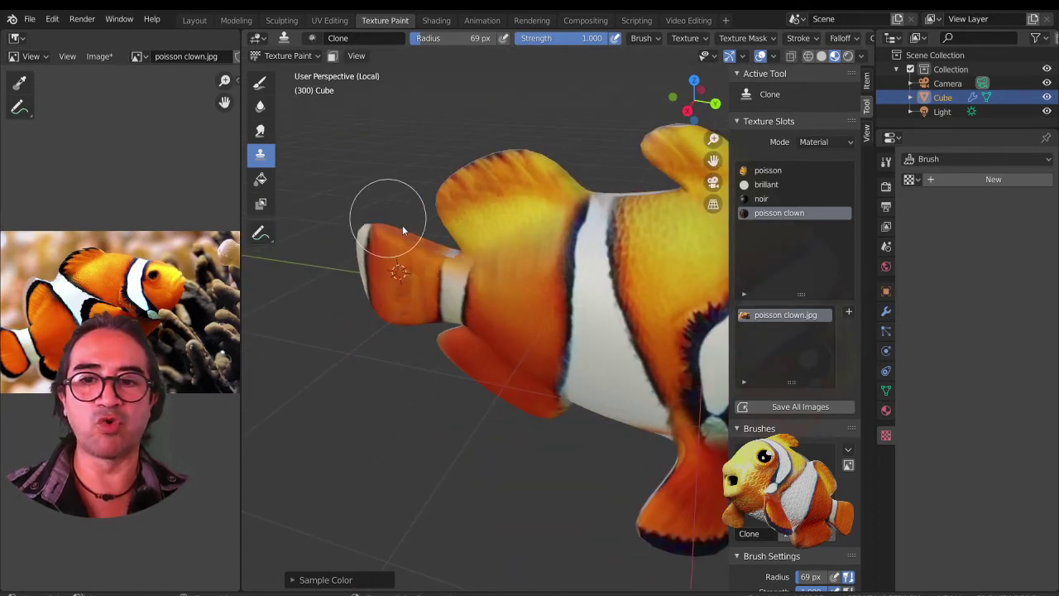
scroll(493, 435, down, 3)
middle_drag(505, 426, 489, 381)
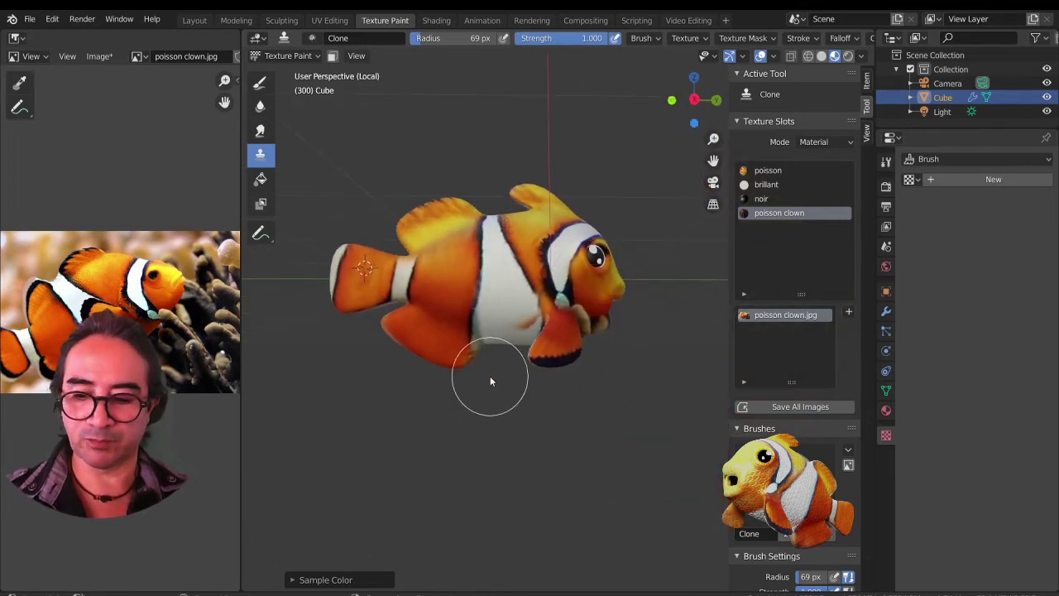
click(113, 56)
click(109, 171)
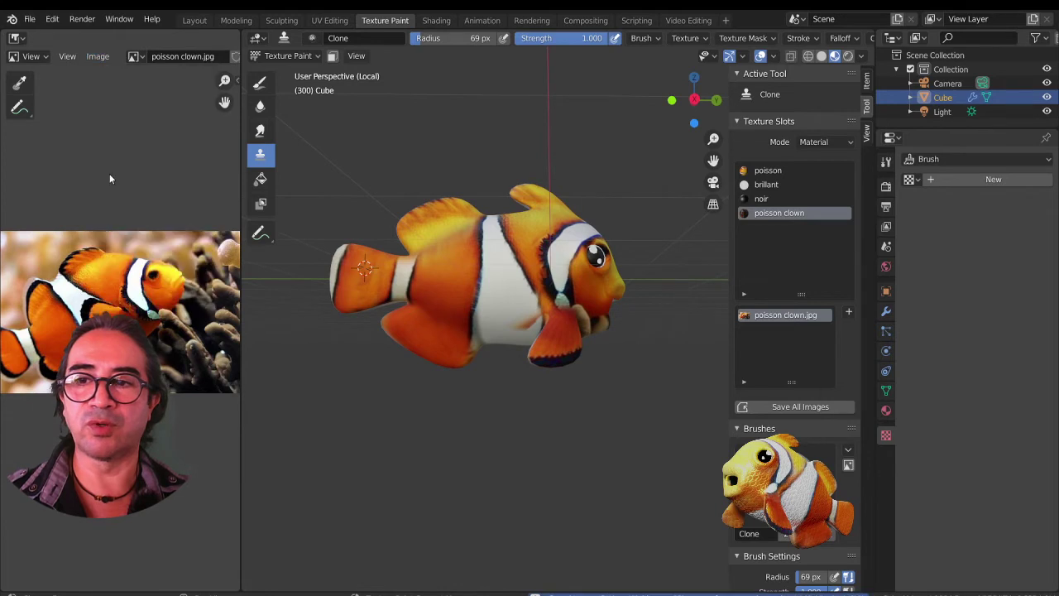
- Make the poisson material's Base Color image the active paint slot and save that image
click(771, 172)
click(762, 317)
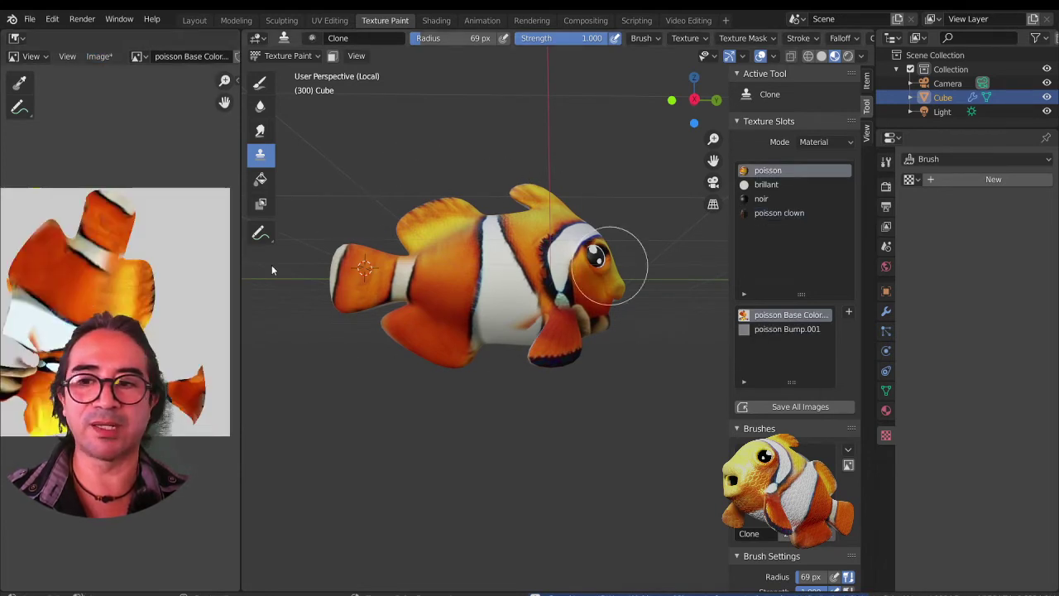
click(100, 56)
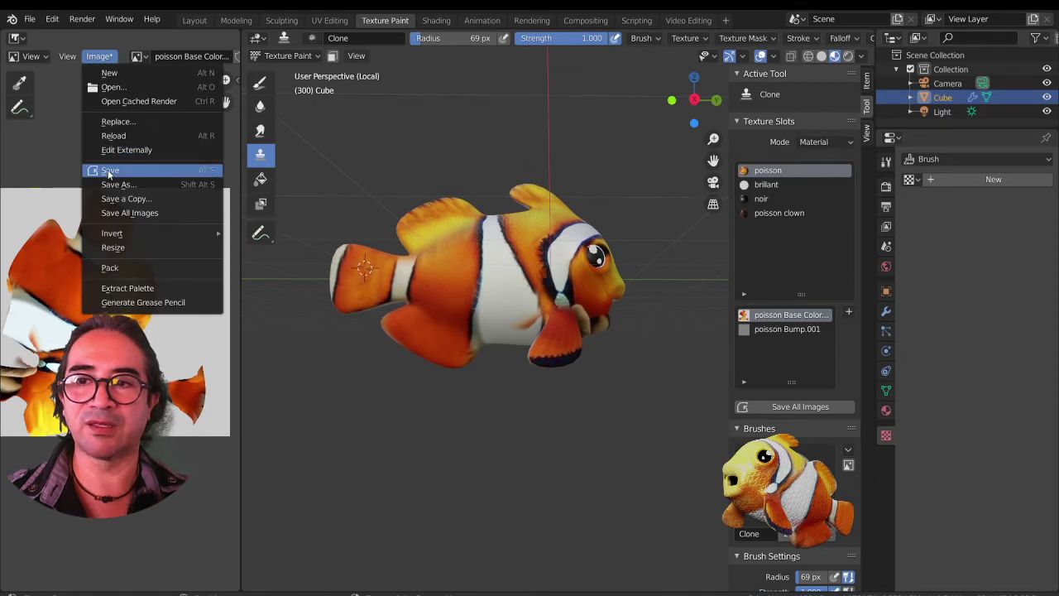
click(107, 171)
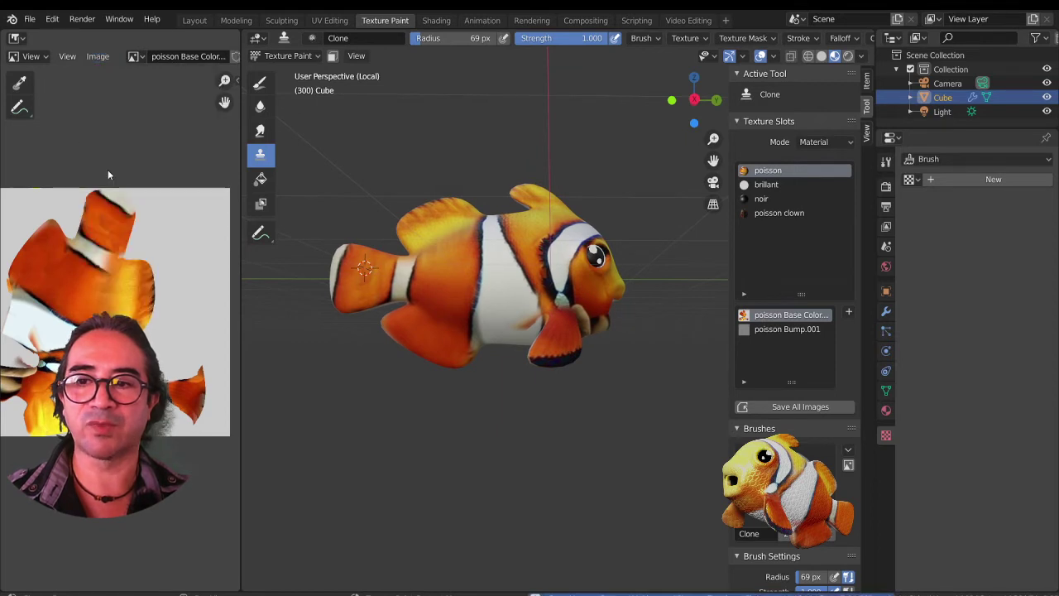
- On the poisson Base Color image, clone yellow forehead skin over the white patch beside the eye
click(770, 331)
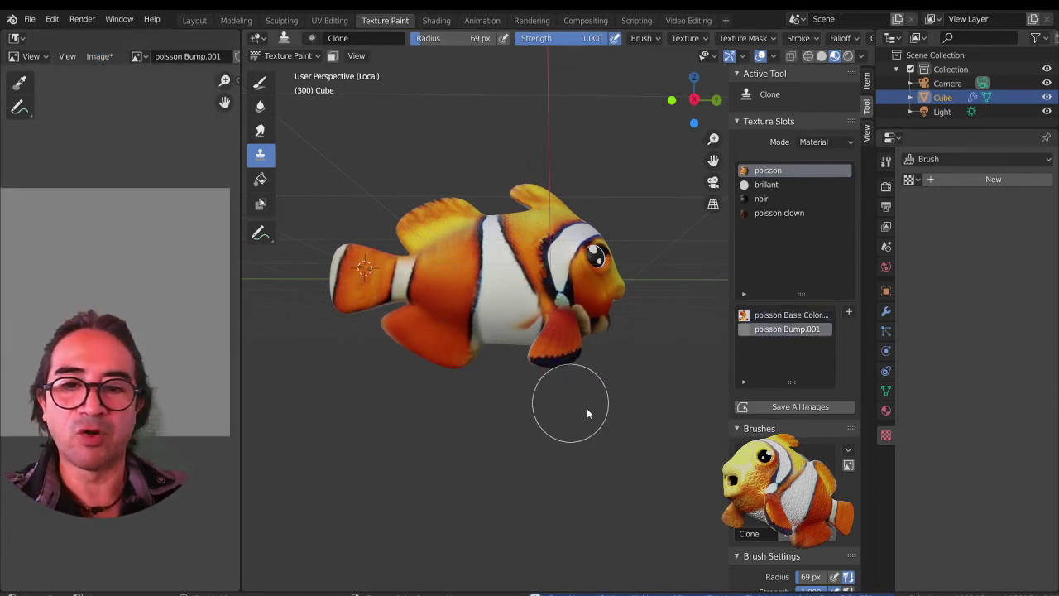
mouse_move(588, 413)
middle_down()
mouse_move(524, 437)
mouse_move(598, 437)
mouse_move(579, 439)
mouse_move(579, 278)
middle_up()
scroll(573, 444, up, 3)
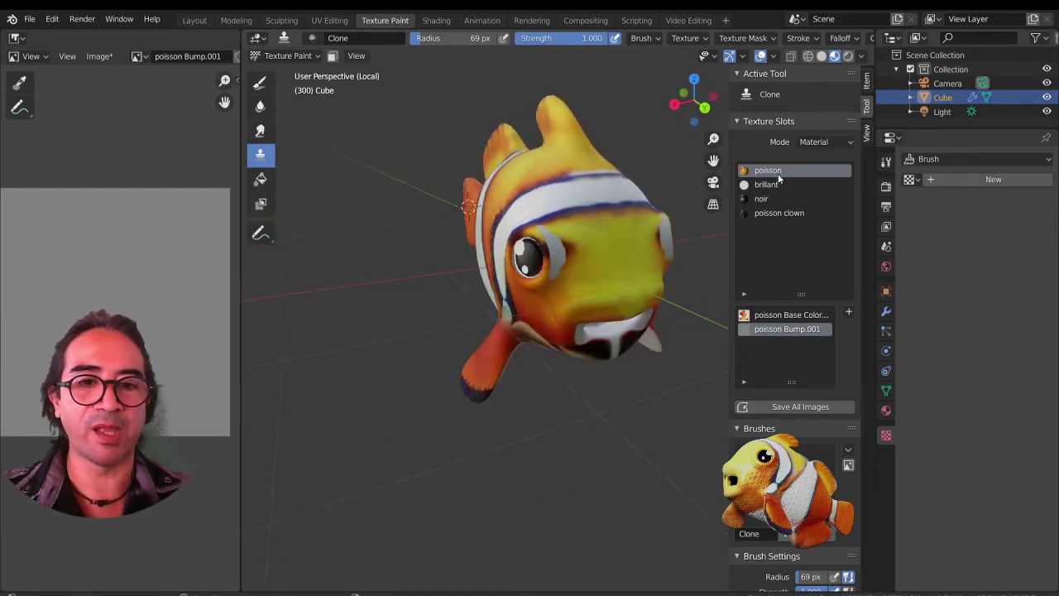
click(781, 316)
ctrl+click(596, 282)
drag(588, 274, 554, 244)
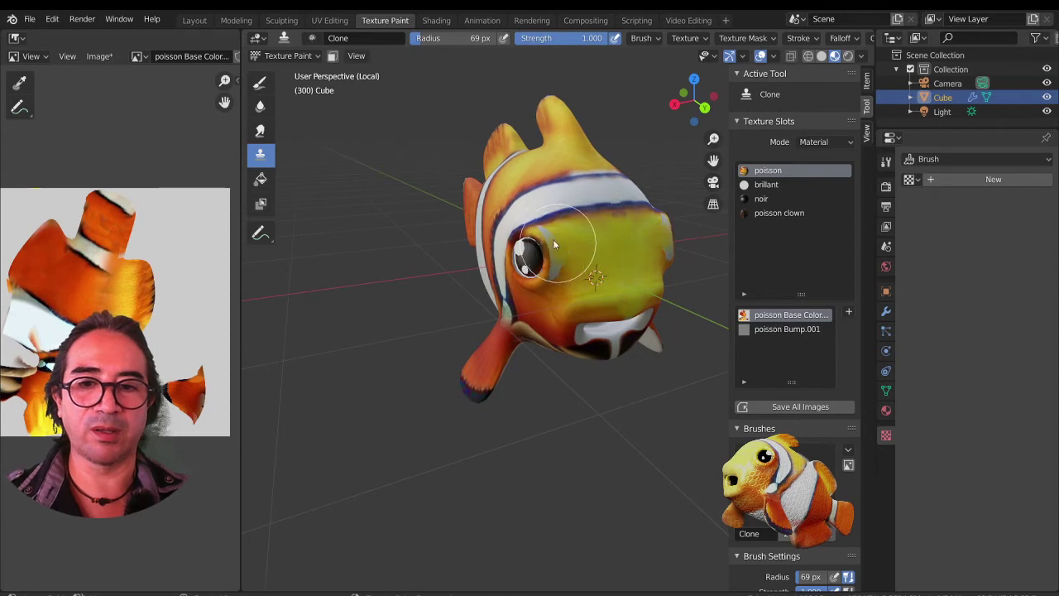
- Activate the poisson Bump.001 paint slot and create a new brush texture using the ECAILLES.JPG image
click(767, 331)
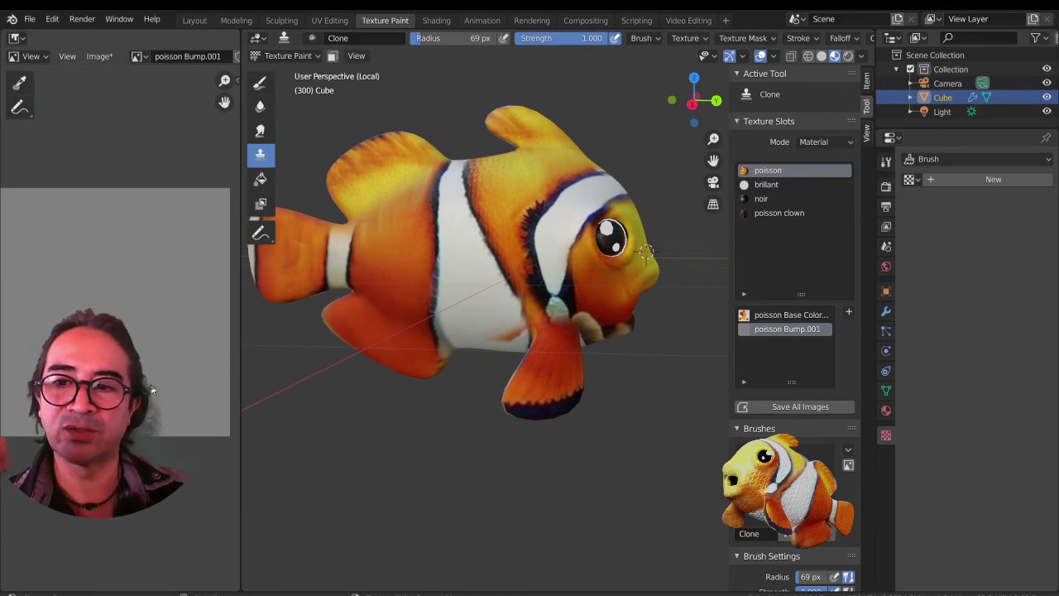
click(945, 178)
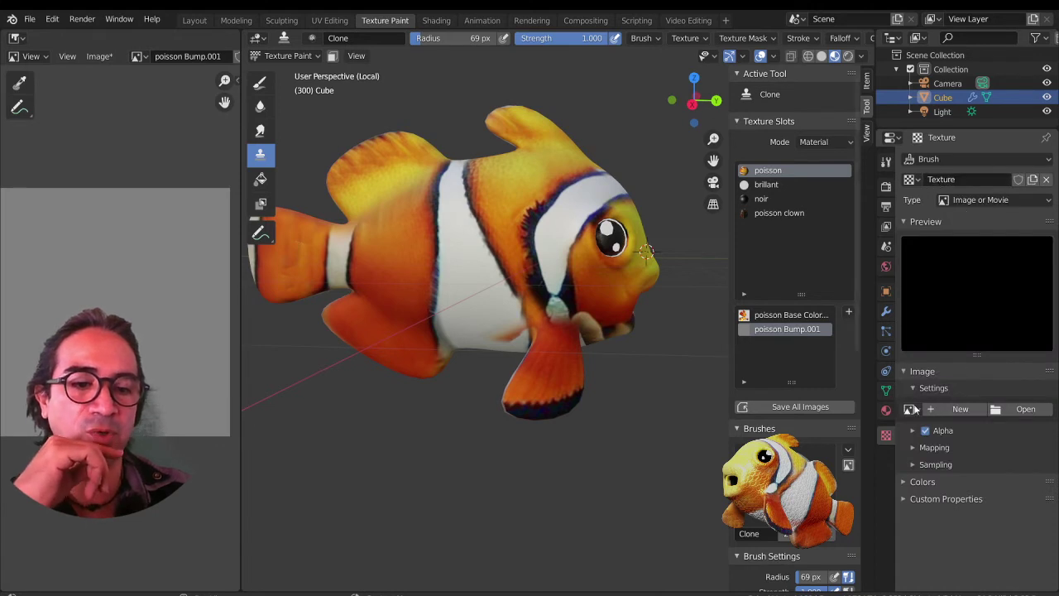
click(910, 408)
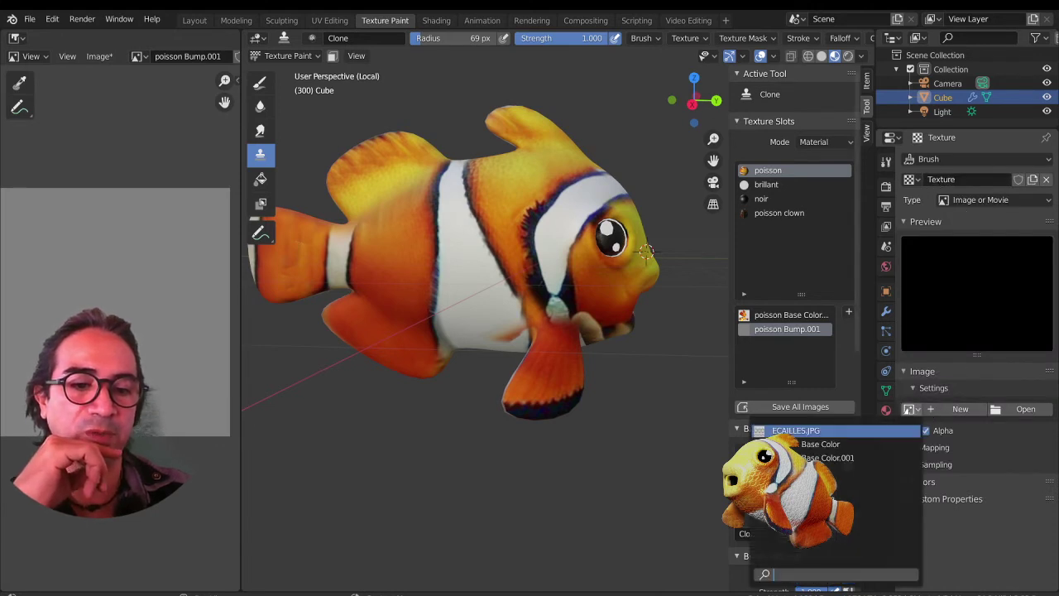
click(795, 430)
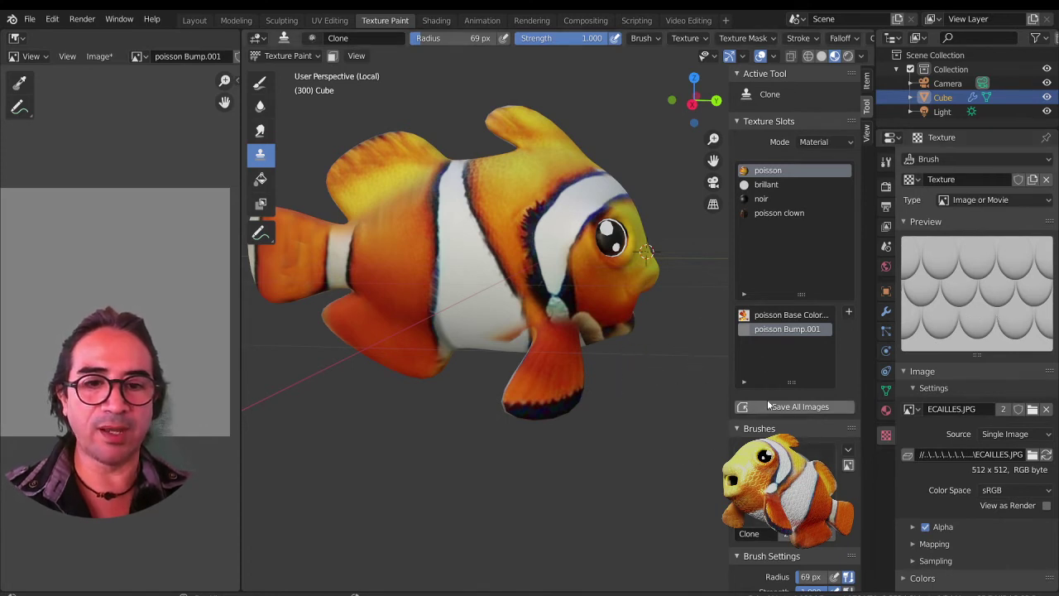
- Switch to the Draw brush and assign it the scale texture named Texture
click(261, 83)
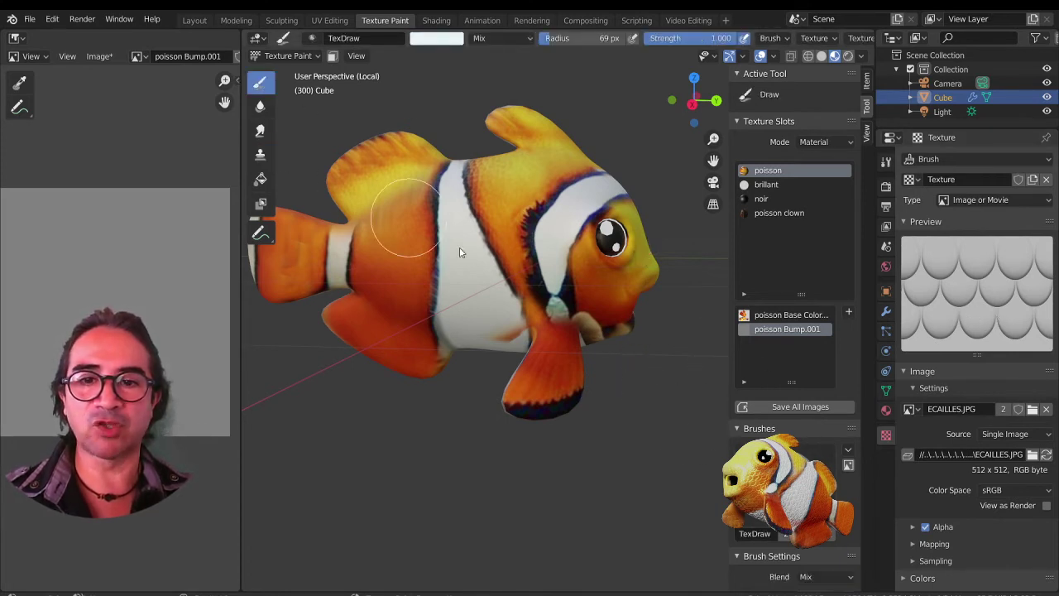
scroll(794, 447, down, 6)
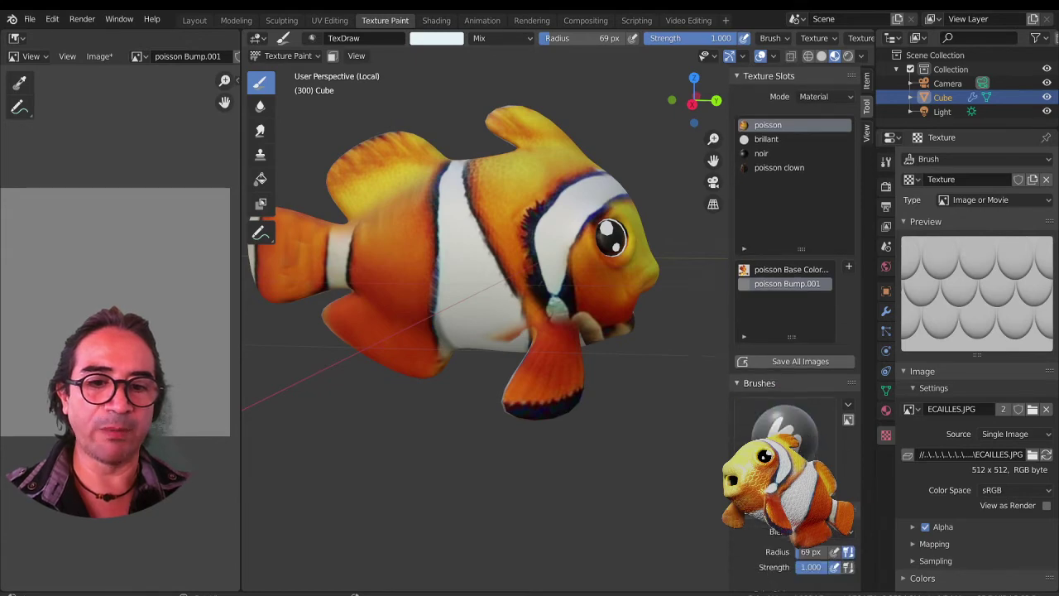
scroll(769, 194, up, 2)
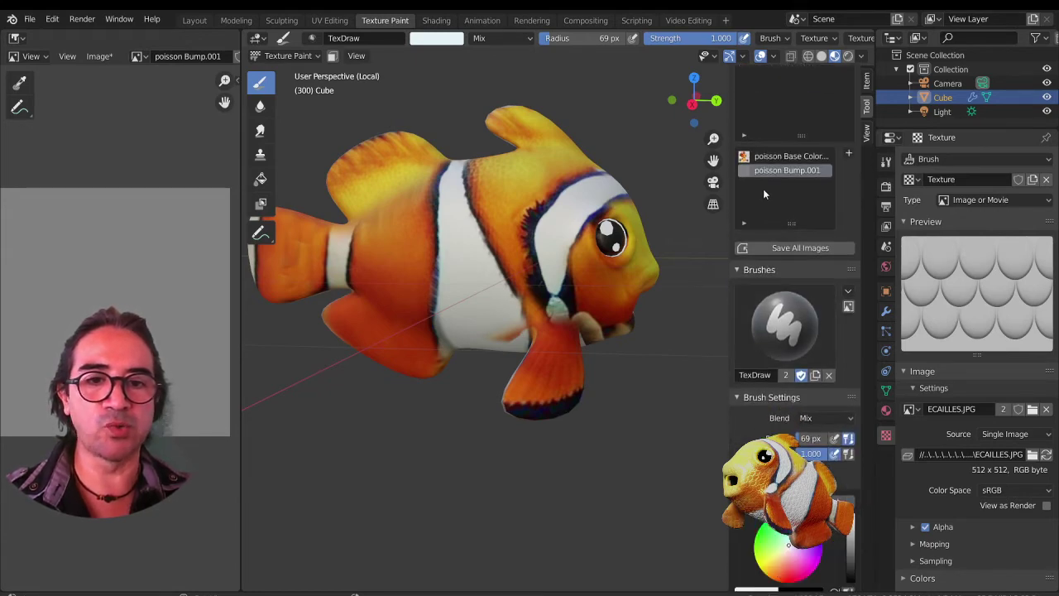
scroll(733, 289, down, 6)
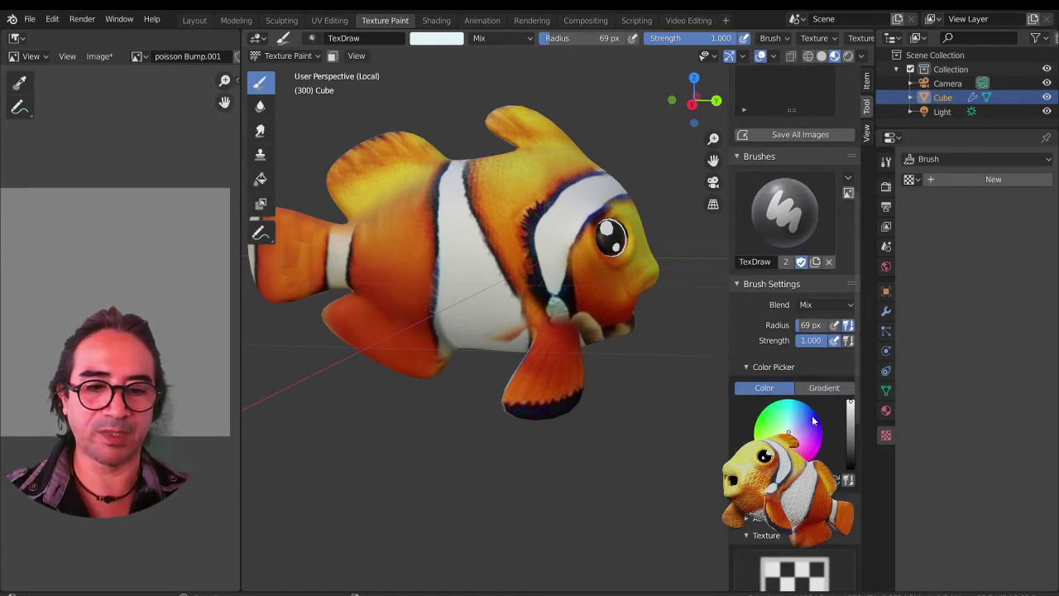
scroll(809, 426, down, 3)
click(791, 339)
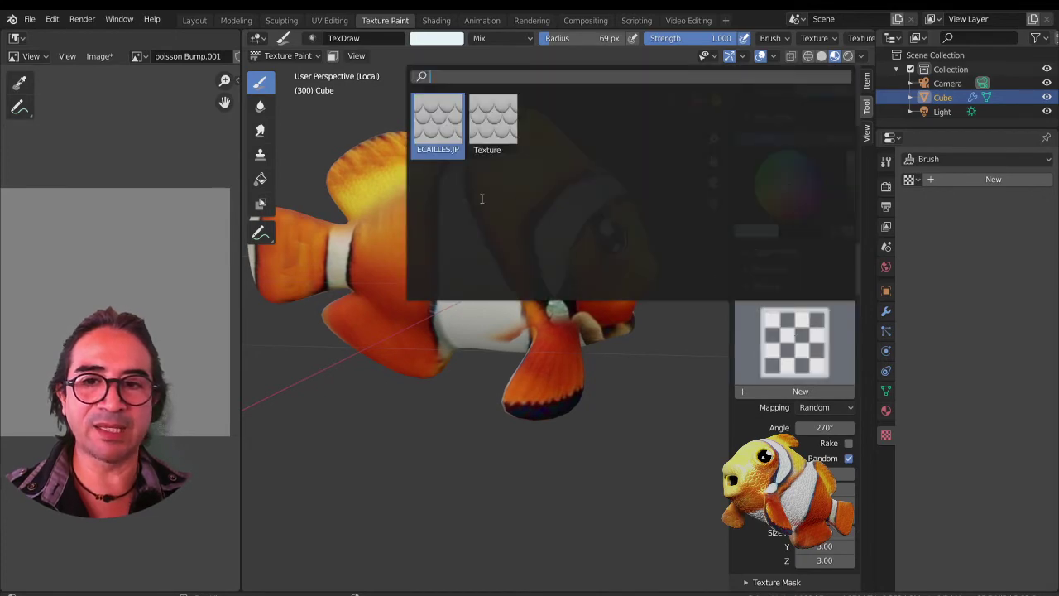
click(491, 132)
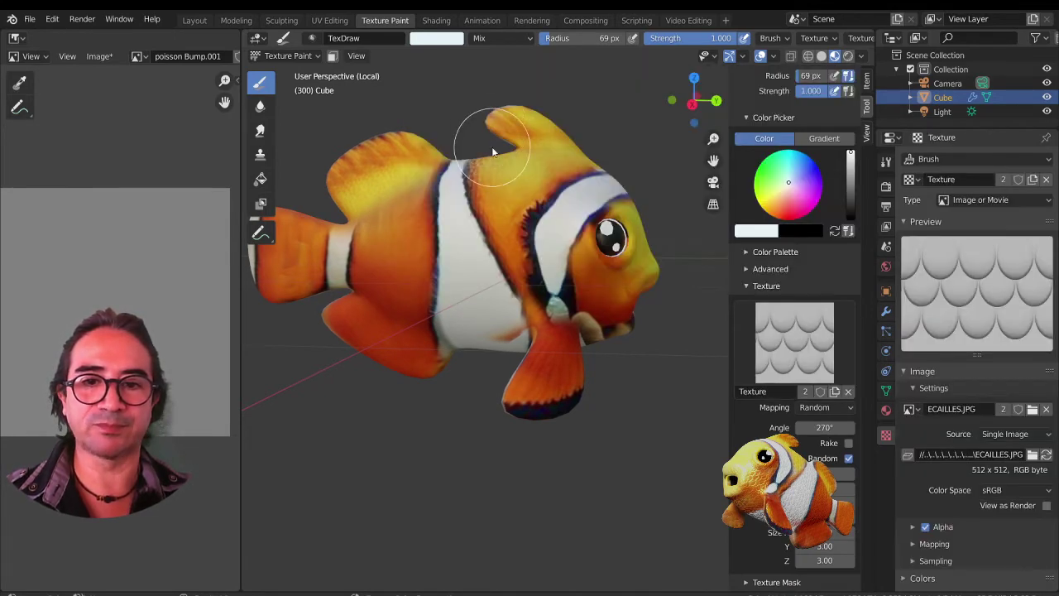
- Test the scale brush on the bump slot across the upper flank and white body band, and undo the strokes
scroll(775, 176, up, 10)
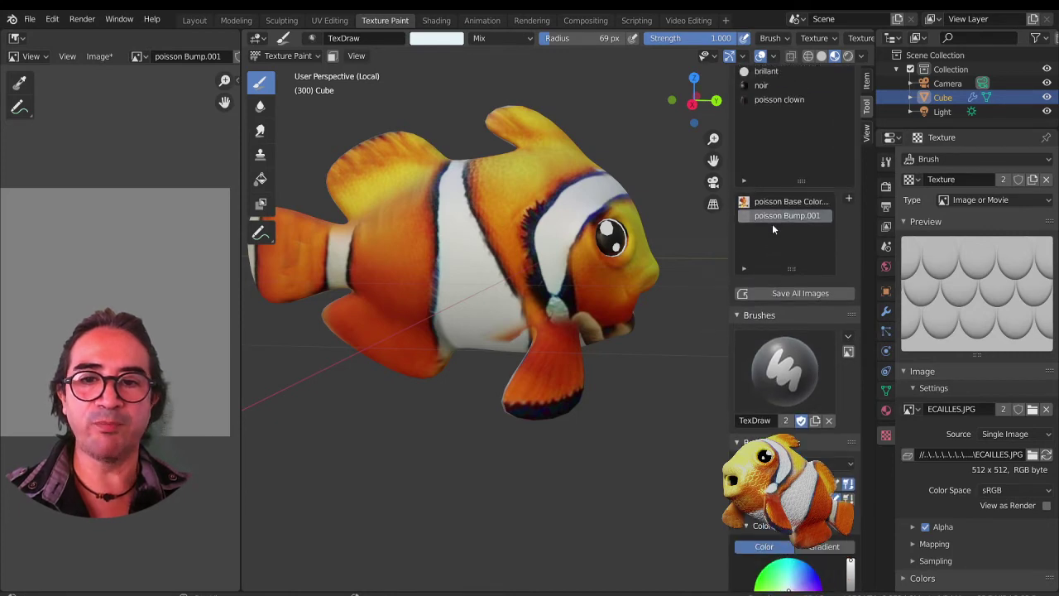
mouse_move(485, 214)
mouse_down()
mouse_move(509, 201)
mouse_move(496, 211)
mouse_up()
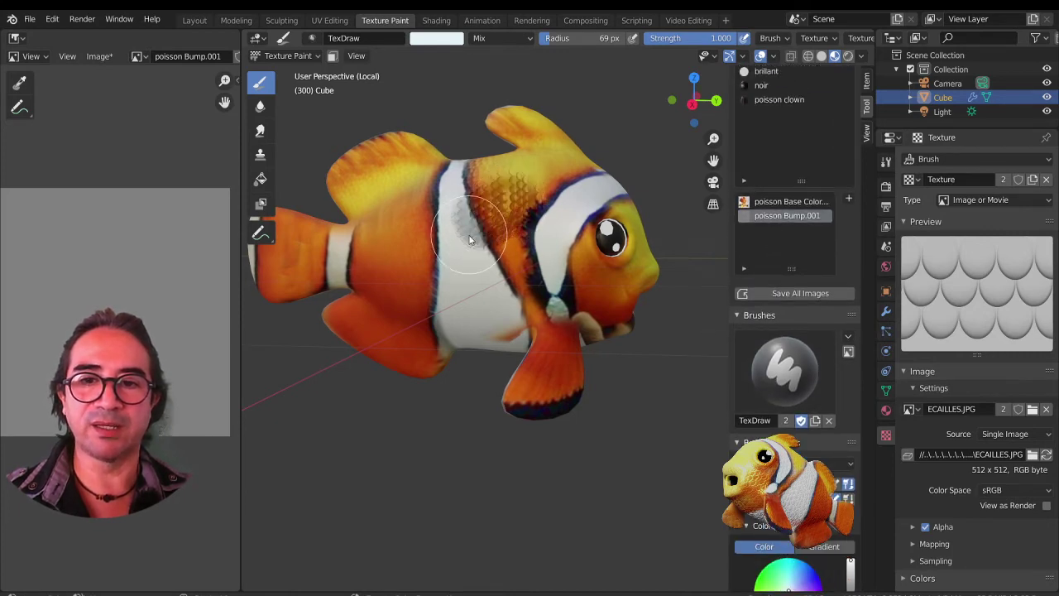
scroll(466, 239, up, 3)
middle_drag(466, 240, 494, 238)
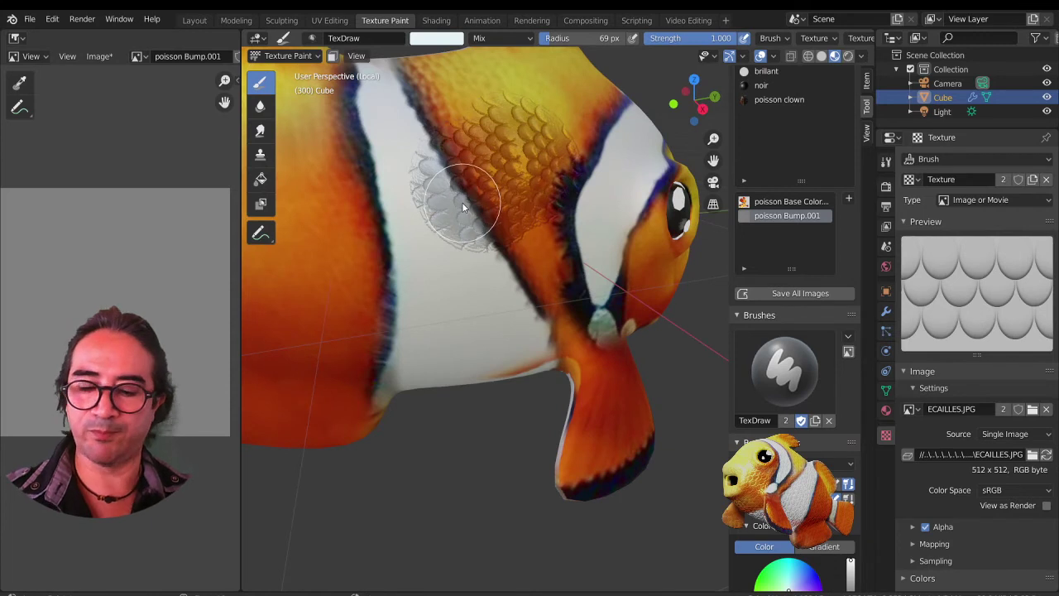
key(ctrl+z)
key(ctrl+z)
- Widen the sidebar and set the brush texture's mapping to Tiled
scroll(791, 416, down, 5)
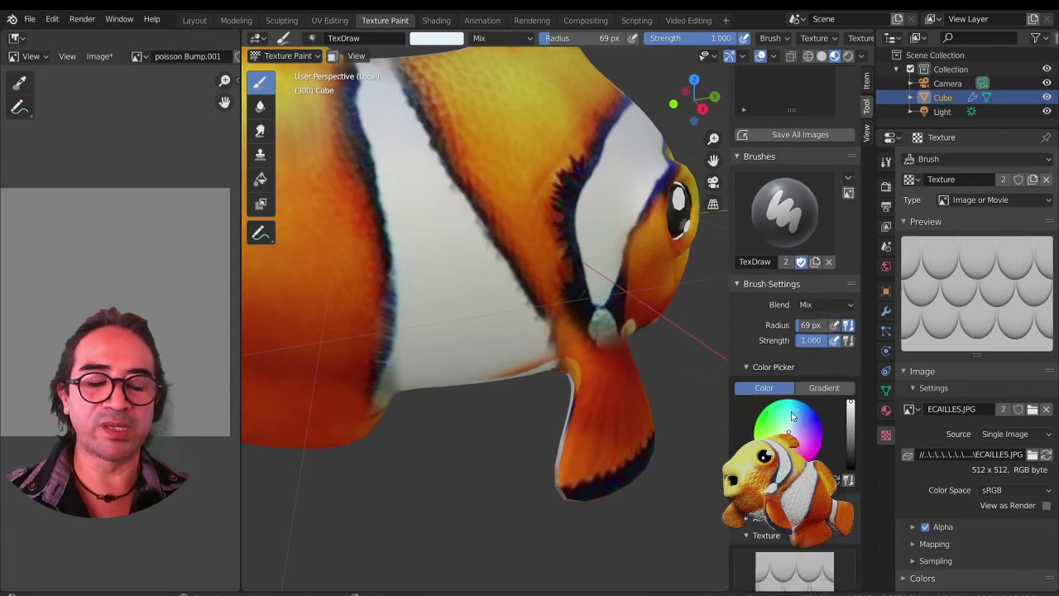
scroll(792, 416, down, 8)
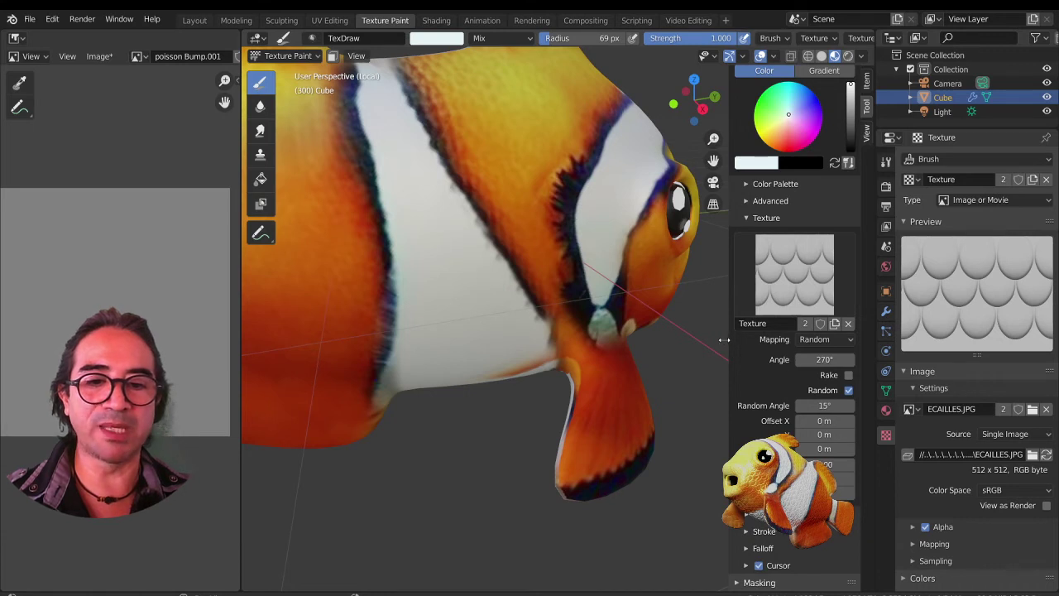
drag(724, 339, 703, 339)
click(809, 340)
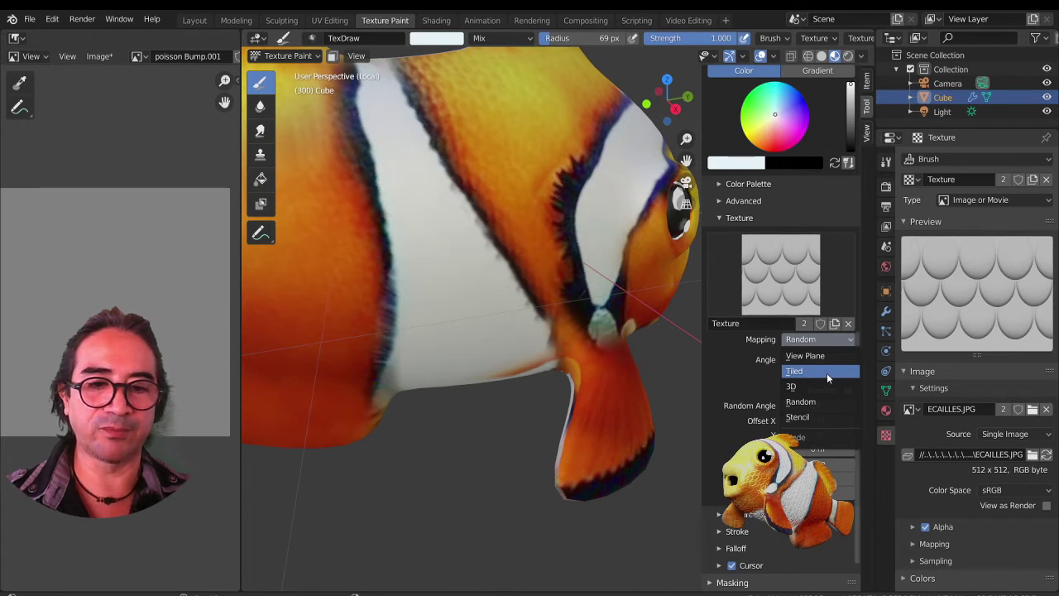
click(826, 372)
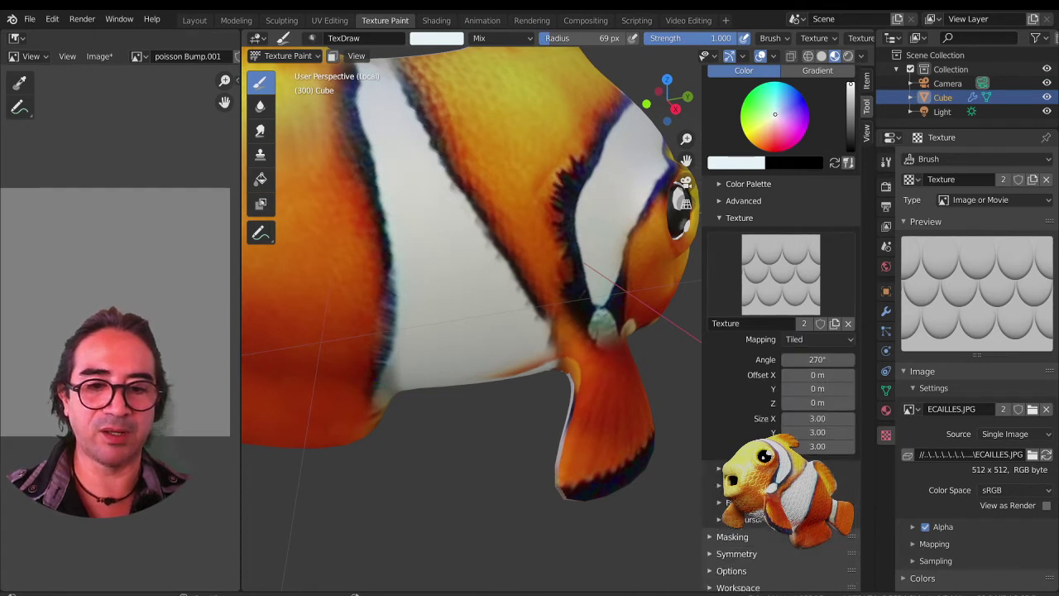
click(795, 340)
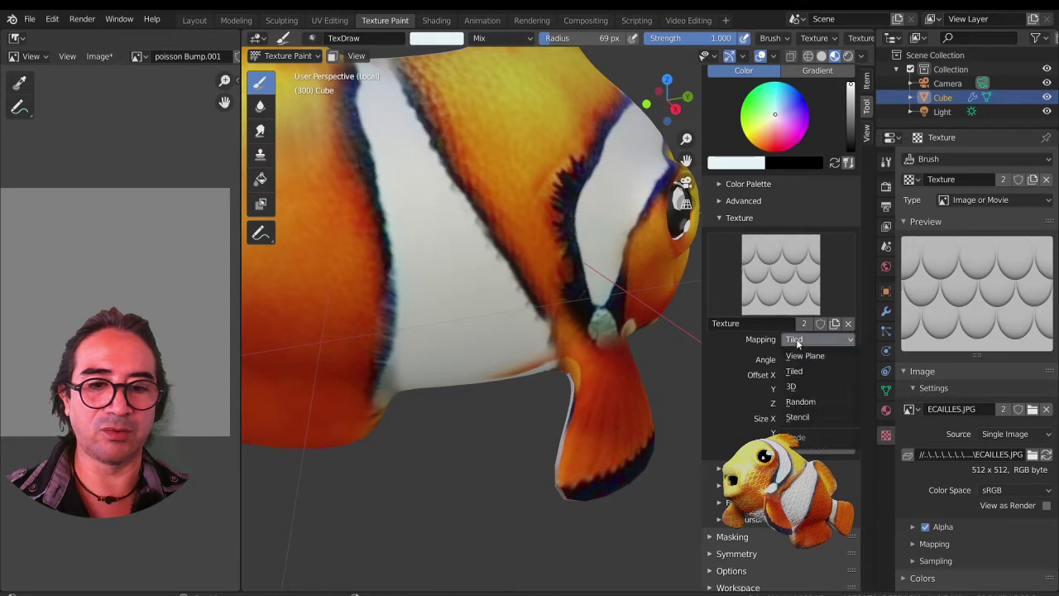
click(814, 407)
click(815, 340)
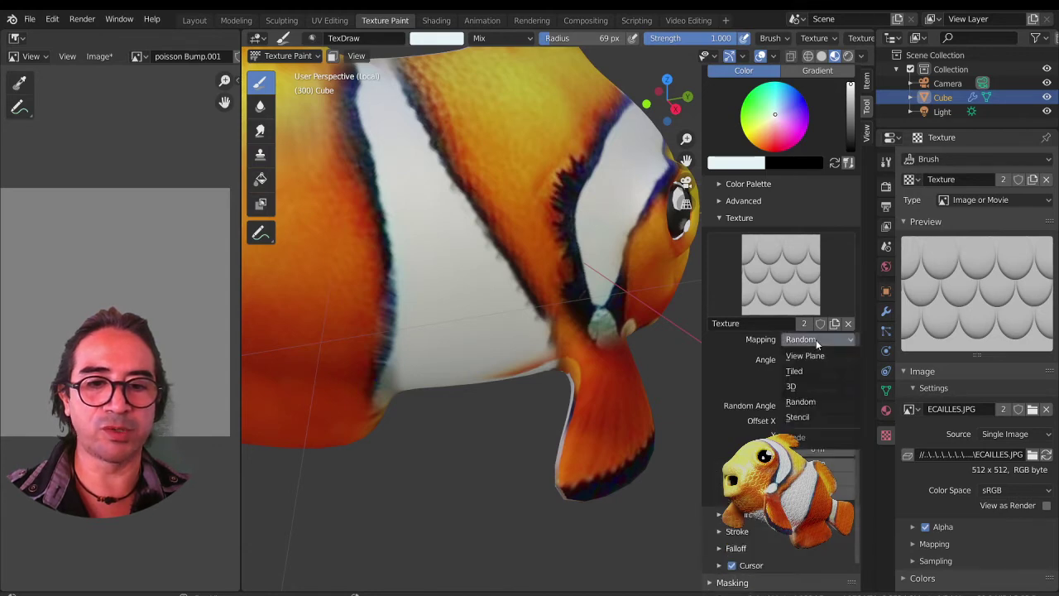
click(819, 372)
- Enlarge the Draw brush radius to 139 px and rotate its scale texture to an angle of 275°
scroll(512, 343, down, 3)
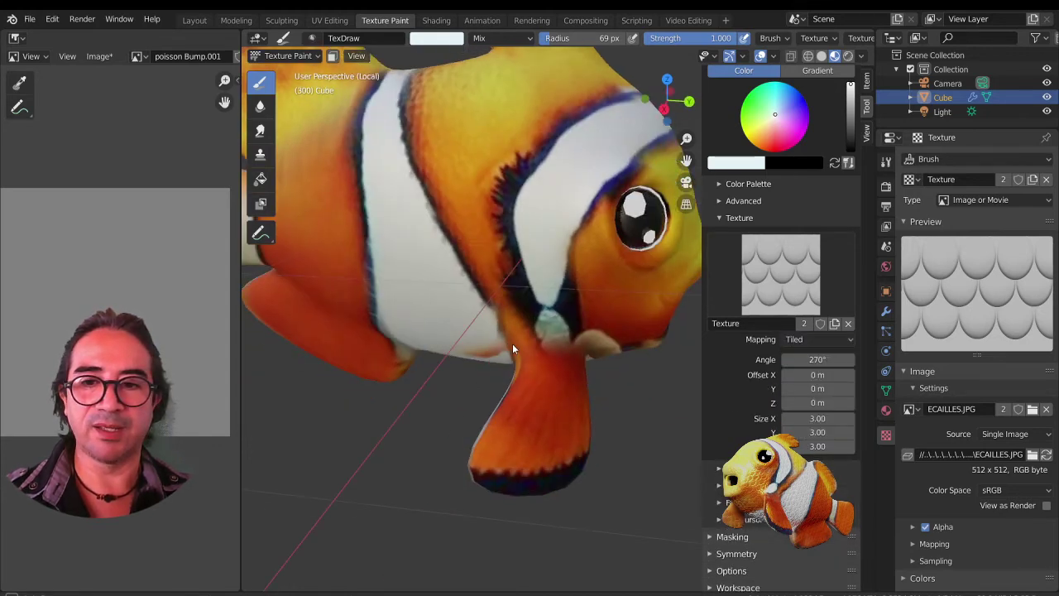
scroll(501, 432, up, 3)
key(f)
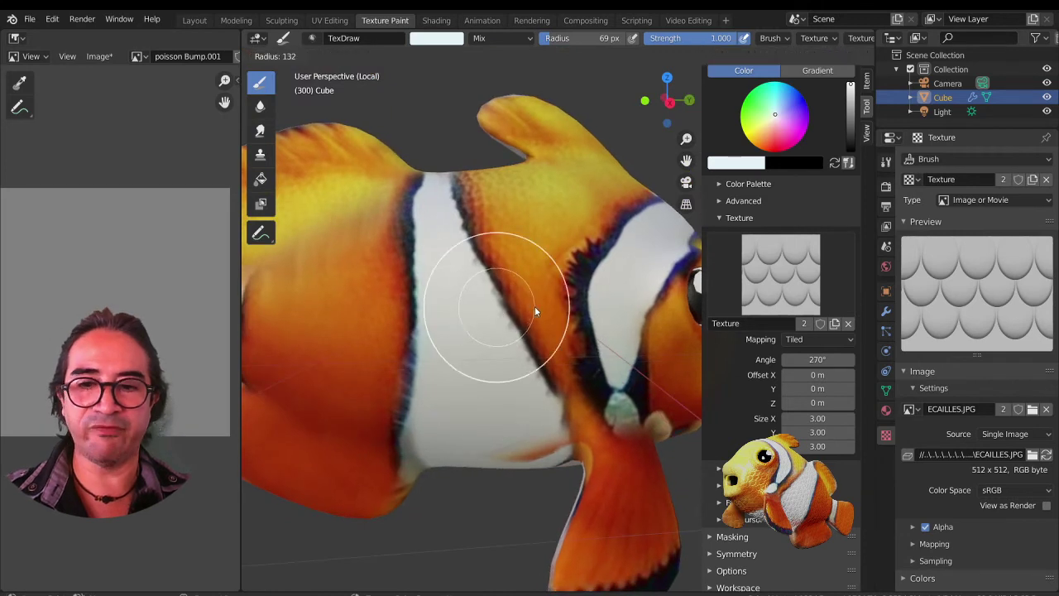
click(513, 309)
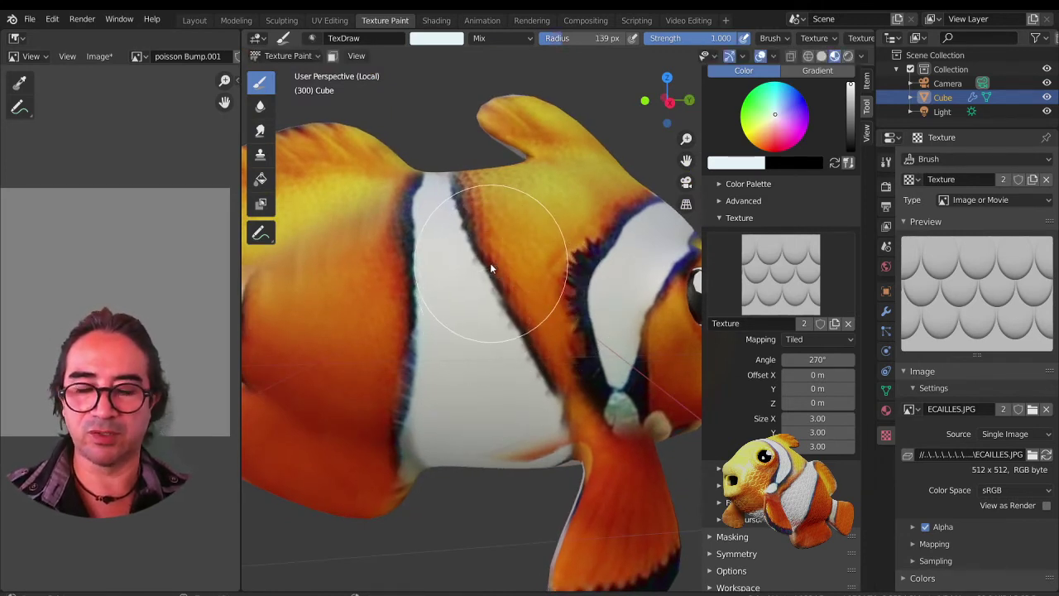
key(ctrl+f)
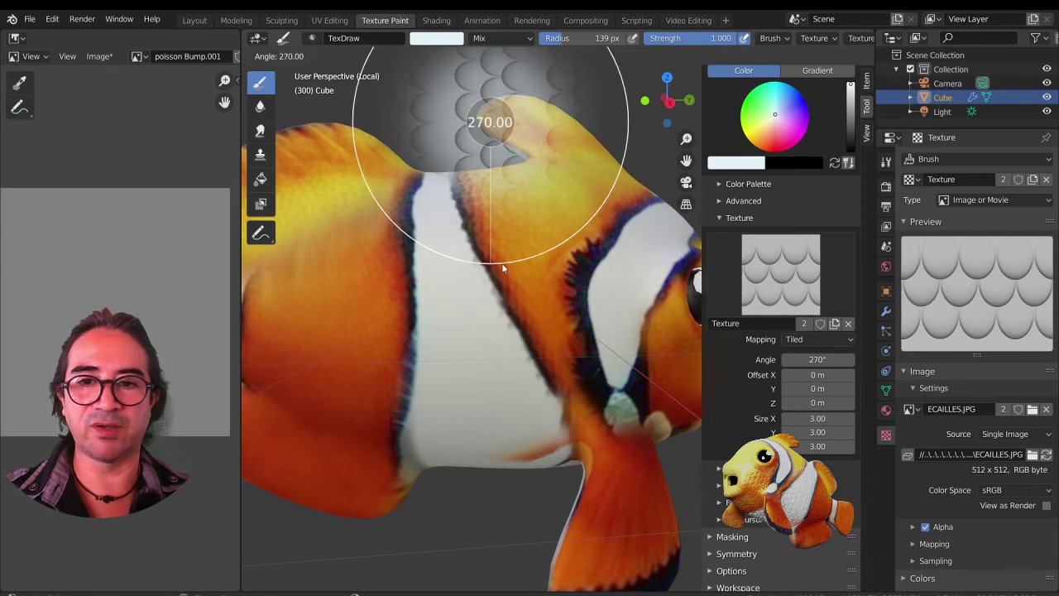
click(509, 264)
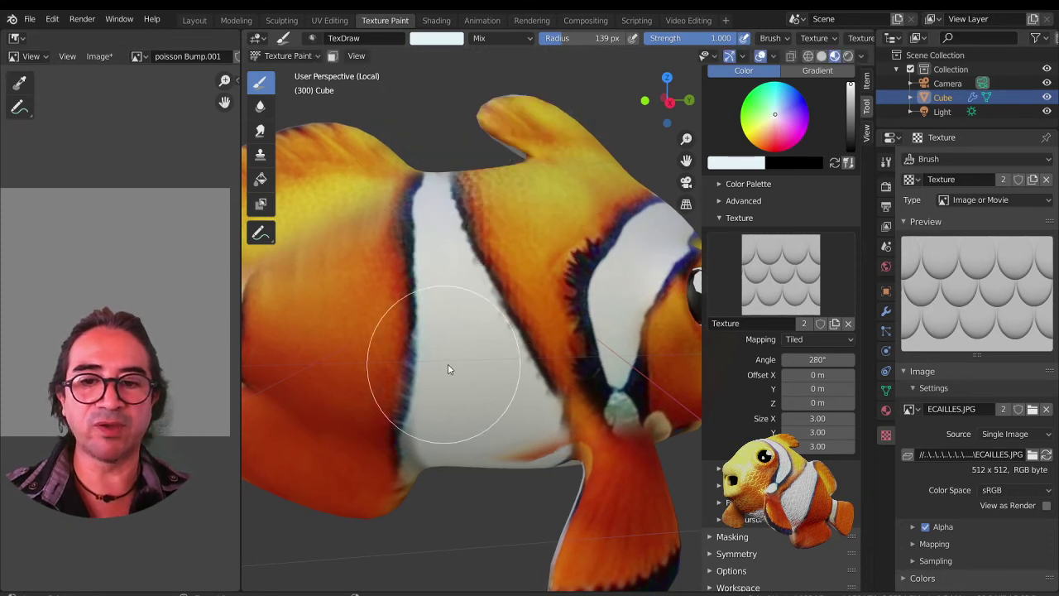
key(ctrl+f)
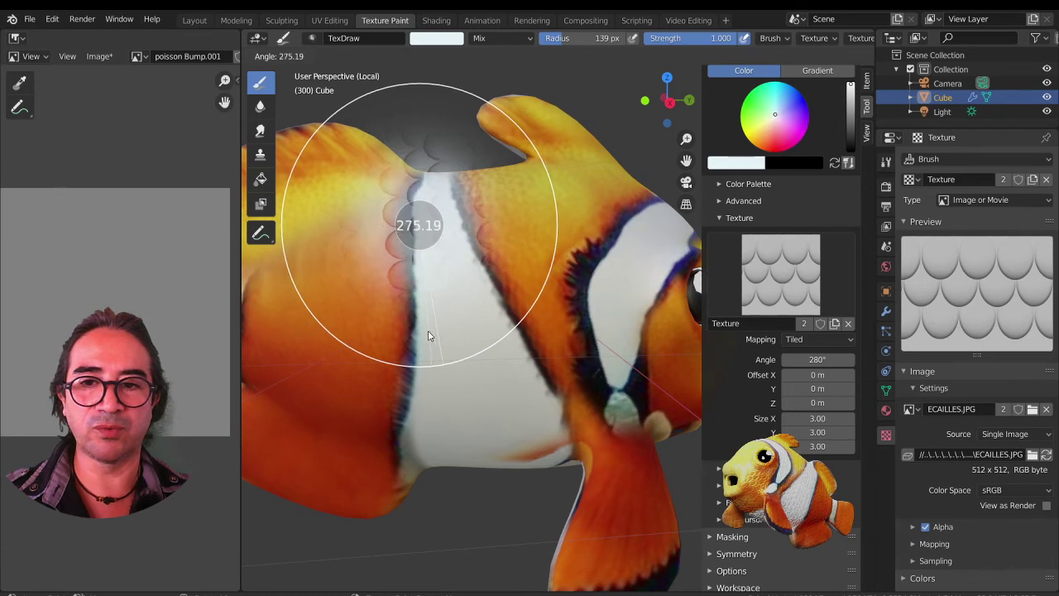
click(427, 335)
- Test a scale dab on the upper flank ahead of the white body band and undo it
mouse_move(453, 324)
middle_down()
mouse_move(448, 346)
mouse_move(488, 225)
middle_up()
click(488, 227)
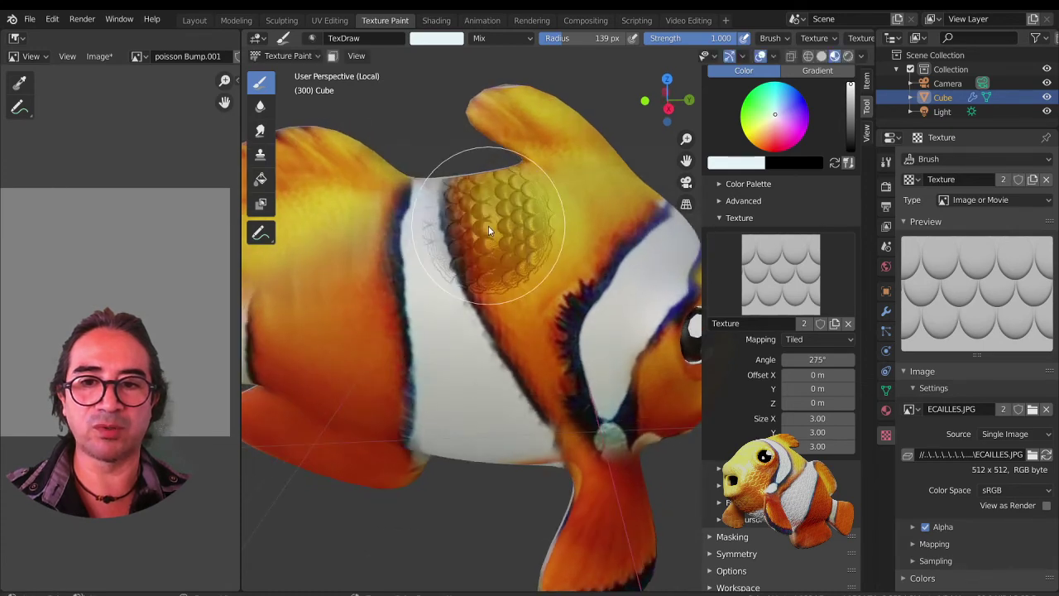
scroll(510, 283, down, 3)
middle_drag(508, 295, 514, 331)
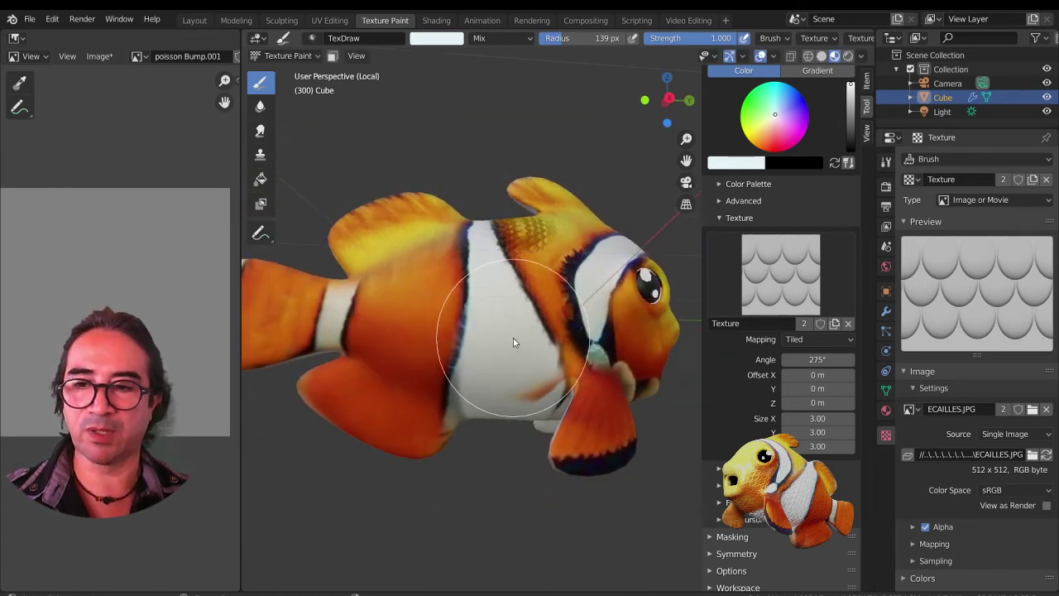
key(ctrl+z)
- Darken the Draw brush color slightly to a light bluish grey by lowering its value
click(439, 39)
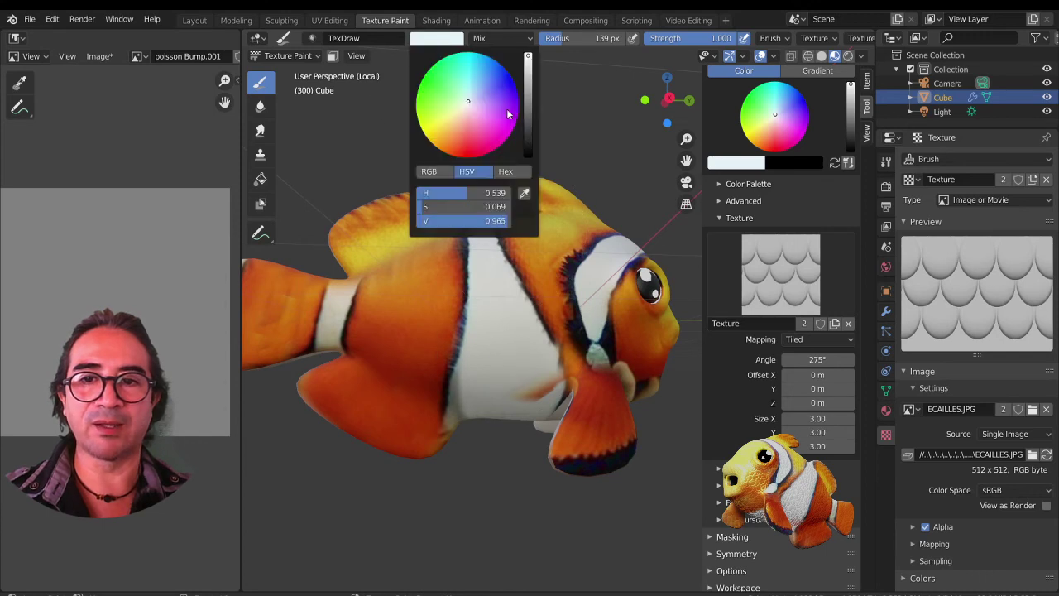
click(528, 66)
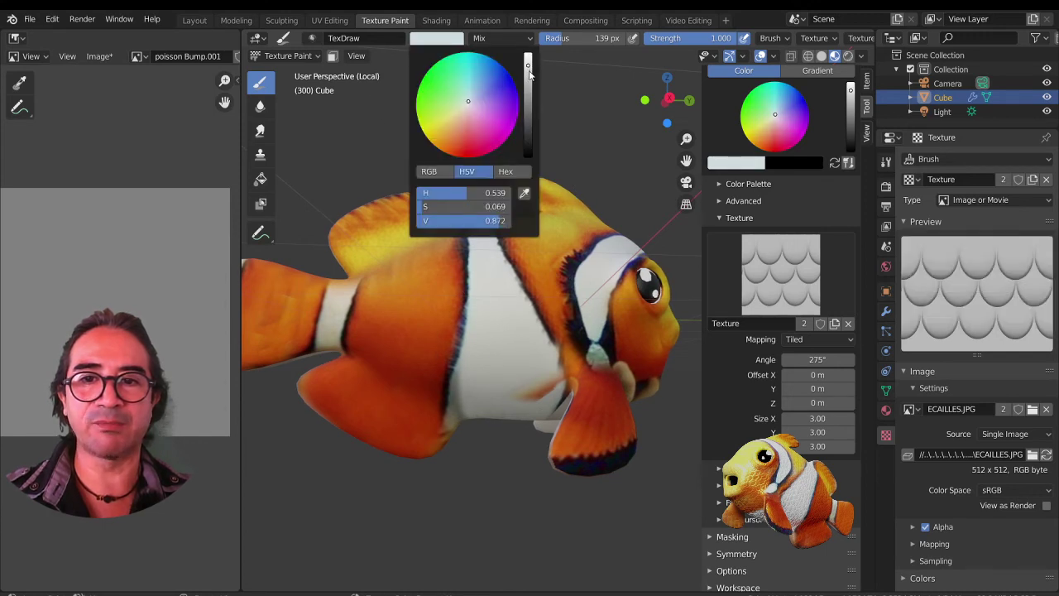
middle_drag(494, 419, 503, 277)
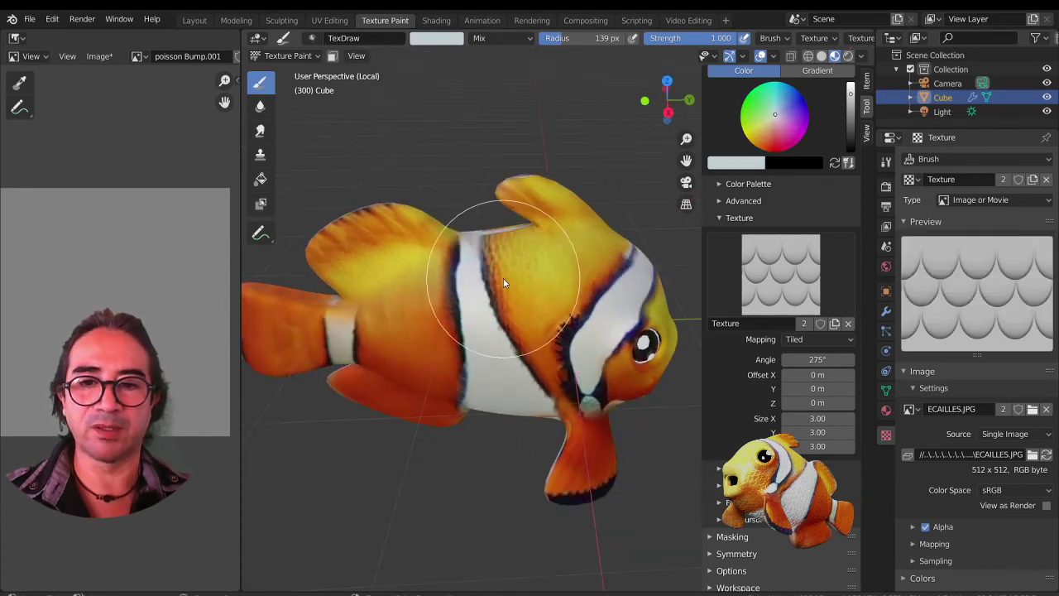
scroll(543, 307, up, 1)
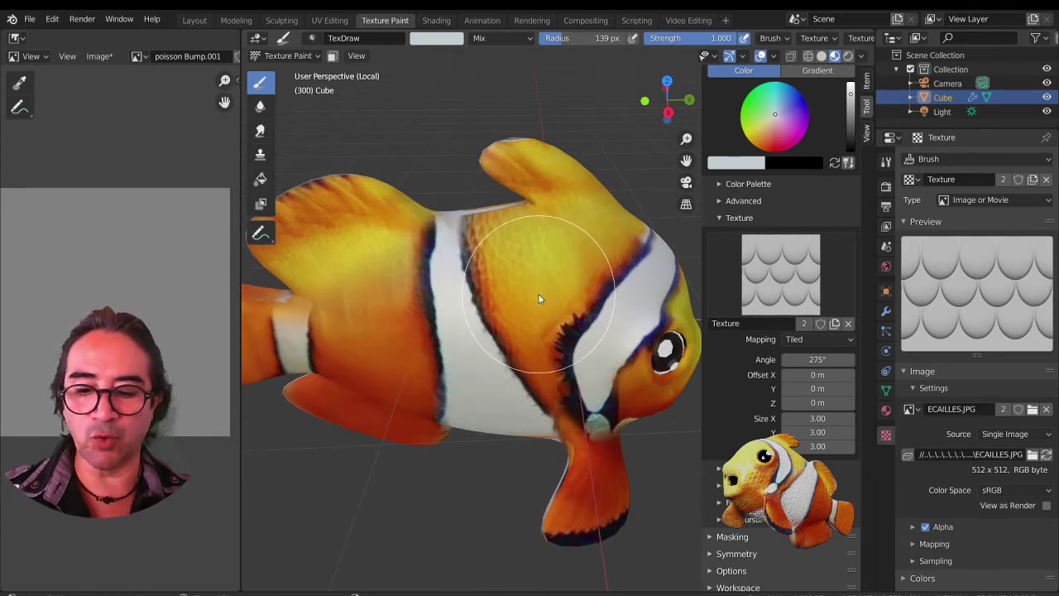
- Rotate the scale texture to 271° and paint scales over the upper orange flank between the two white bands
key(ctrl+f)
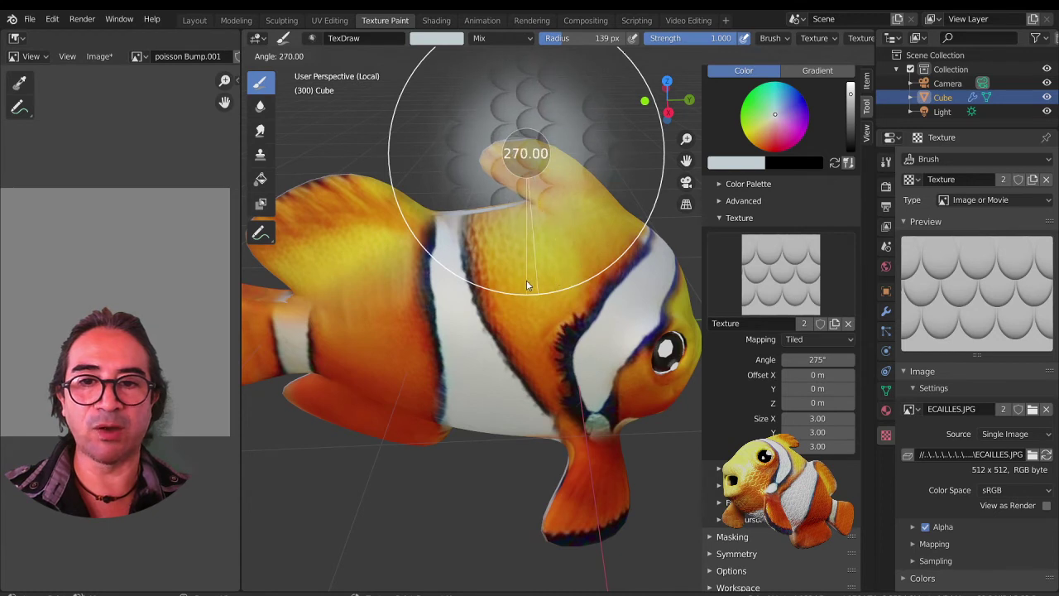
click(529, 286)
mouse_move(496, 262)
mouse_down()
mouse_move(493, 253)
mouse_move(563, 277)
mouse_move(529, 333)
mouse_up()
middle_drag(529, 332, 545, 313)
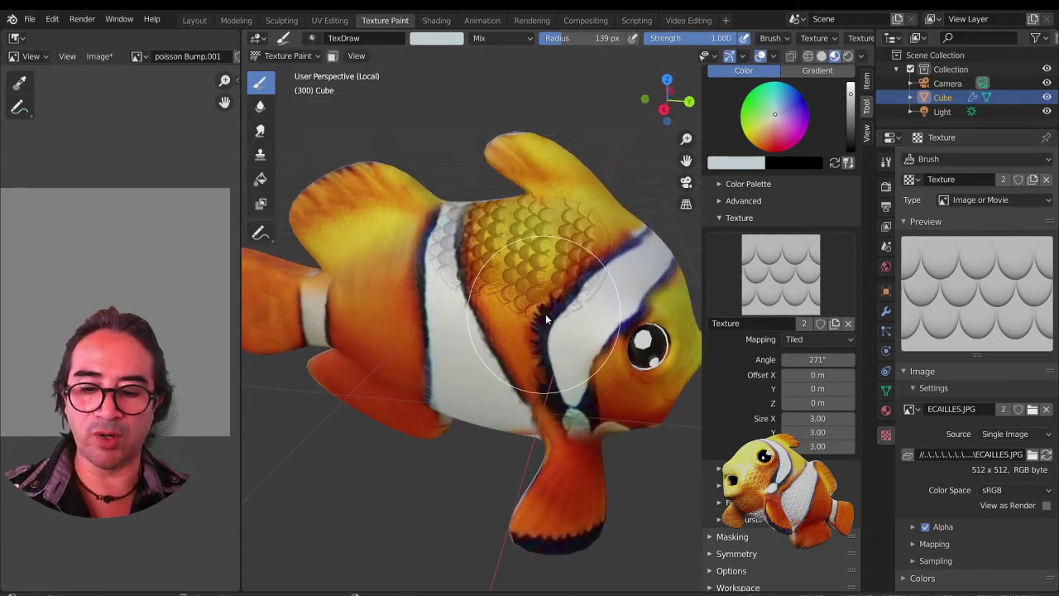
- Rotate the scale texture to 256° and paint scales across the upper part of the white head band
key(ctrl+f)
click(511, 321)
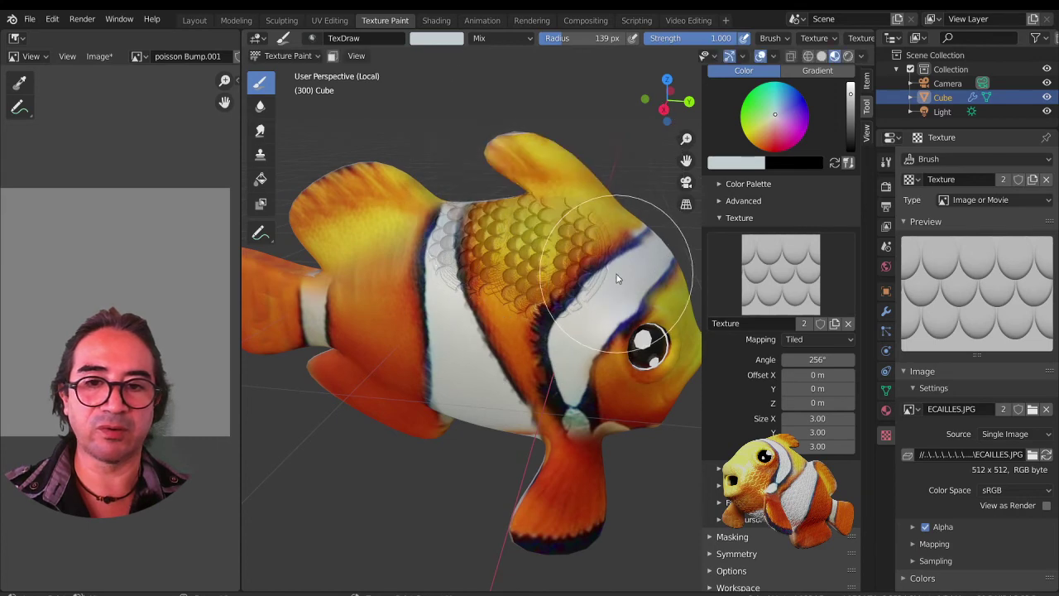
drag(616, 274, 588, 304)
middle_drag(589, 304, 543, 316)
- Rotate the scale texture to 201° and paint scales on the yellow forehead beside the eye
key(ctrl+f)
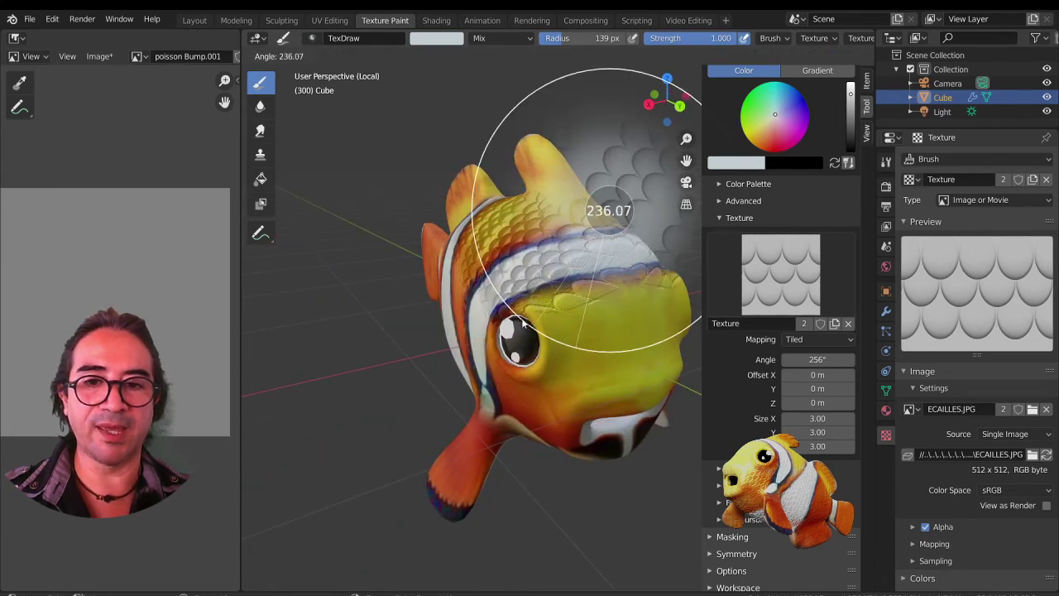
click(543, 311)
drag(561, 316, 582, 370)
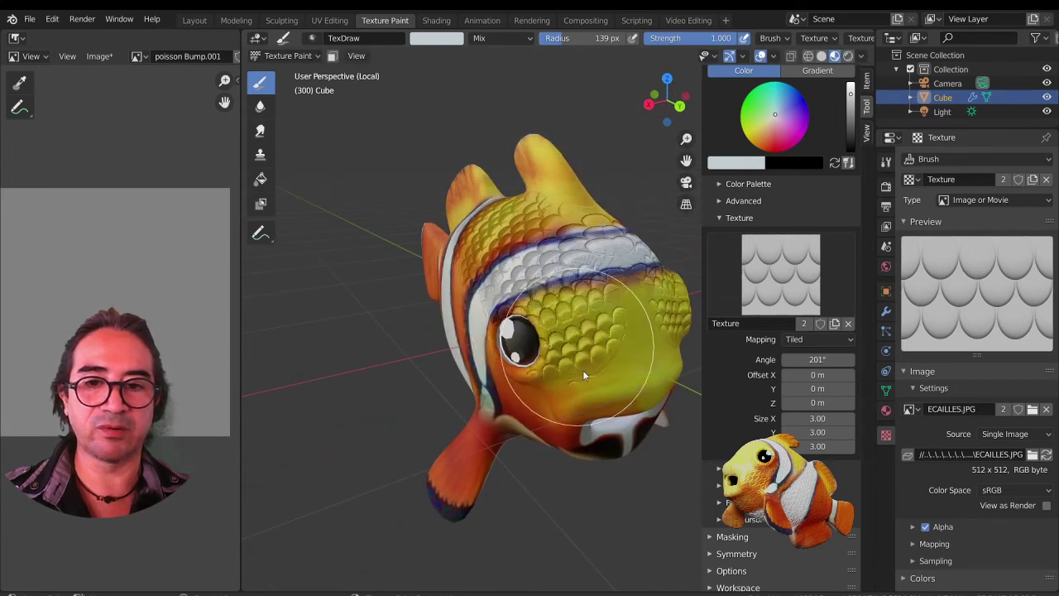
middle_drag(582, 370, 549, 373)
- Set the texture angle to 186° and brush radius to 103 px, and paint small scales across the forehead
key(ctrl+f)
click(550, 326)
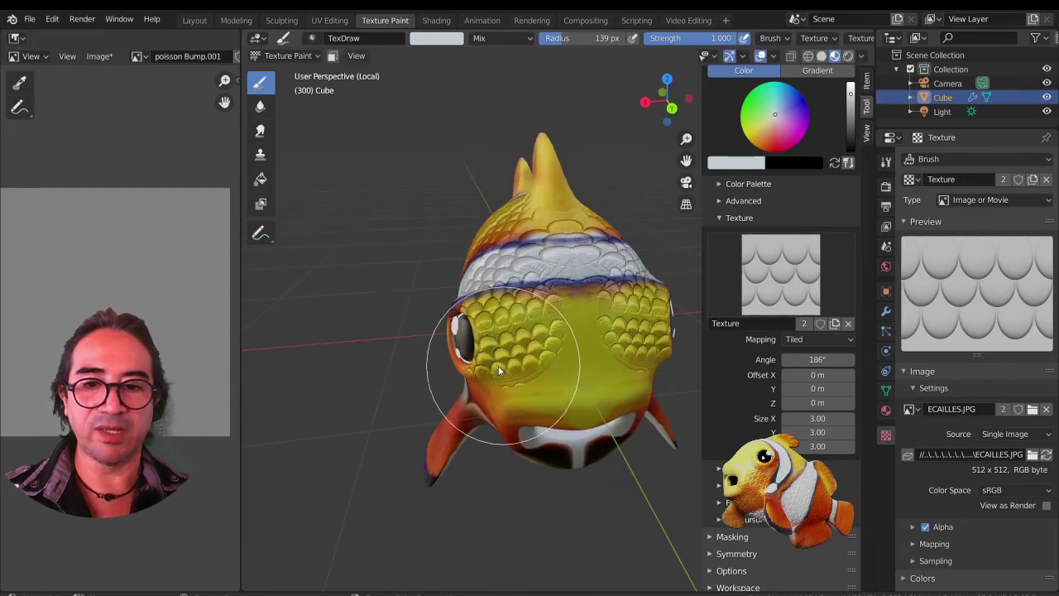
key(f)
click(524, 374)
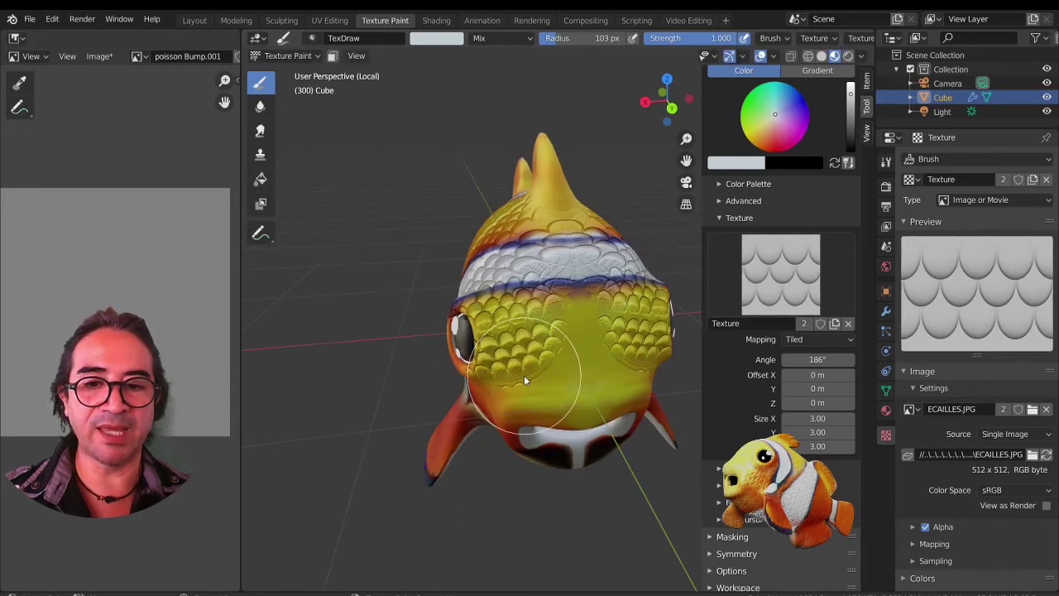
mouse_move(524, 374)
mouse_down()
mouse_move(571, 334)
mouse_move(531, 330)
mouse_move(514, 372)
mouse_up()
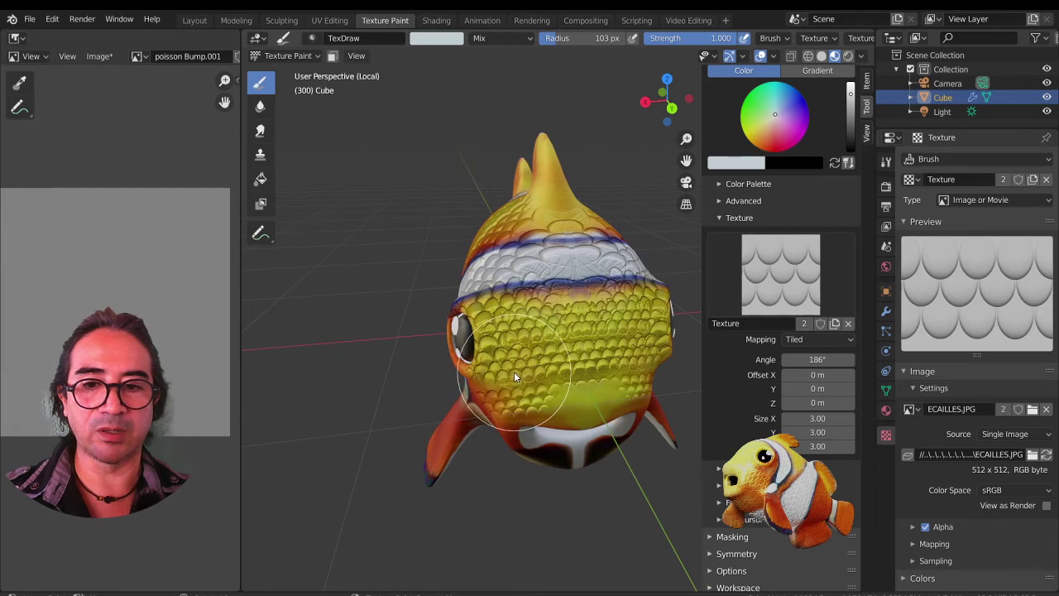
- Enlarge the brush radius to 184 px and paint bigger scales over the forehead and snout
key(f)
click(583, 335)
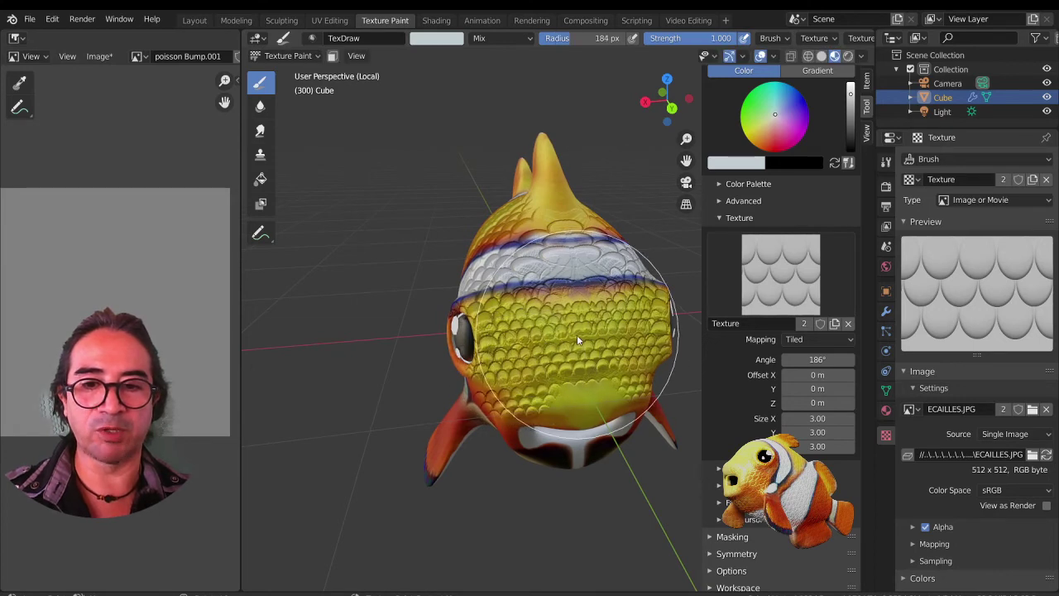
mouse_move(576, 334)
mouse_down()
mouse_move(583, 347)
mouse_move(518, 346)
mouse_up()
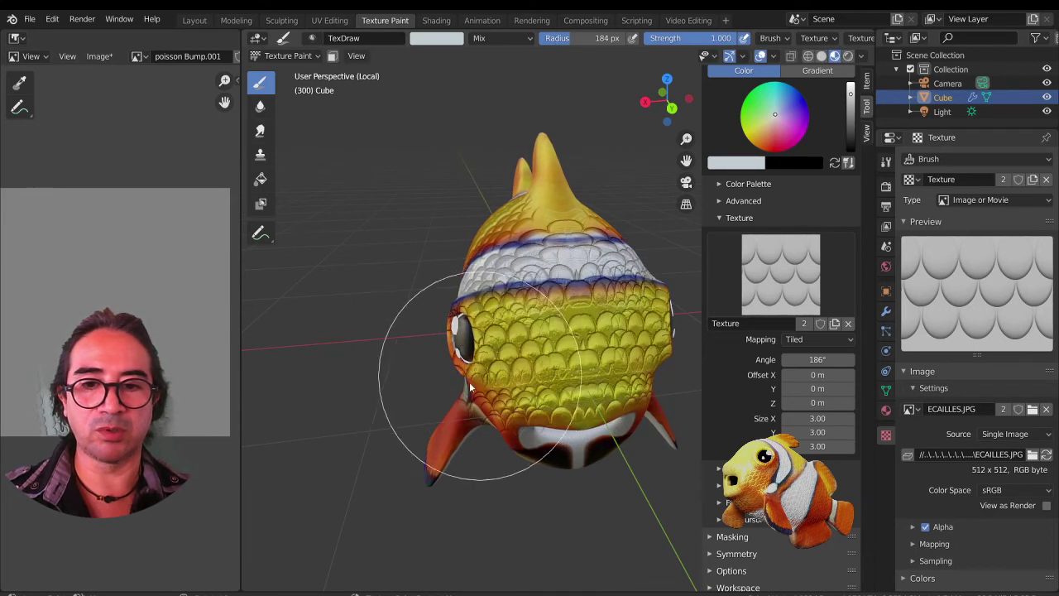
- Rotate the scale texture to 263° to match the side of the head
mouse_move(469, 381)
middle_down()
mouse_move(556, 357)
mouse_move(568, 343)
mouse_move(505, 347)
middle_up()
scroll(556, 358, up, 4)
key(ctrl+f)
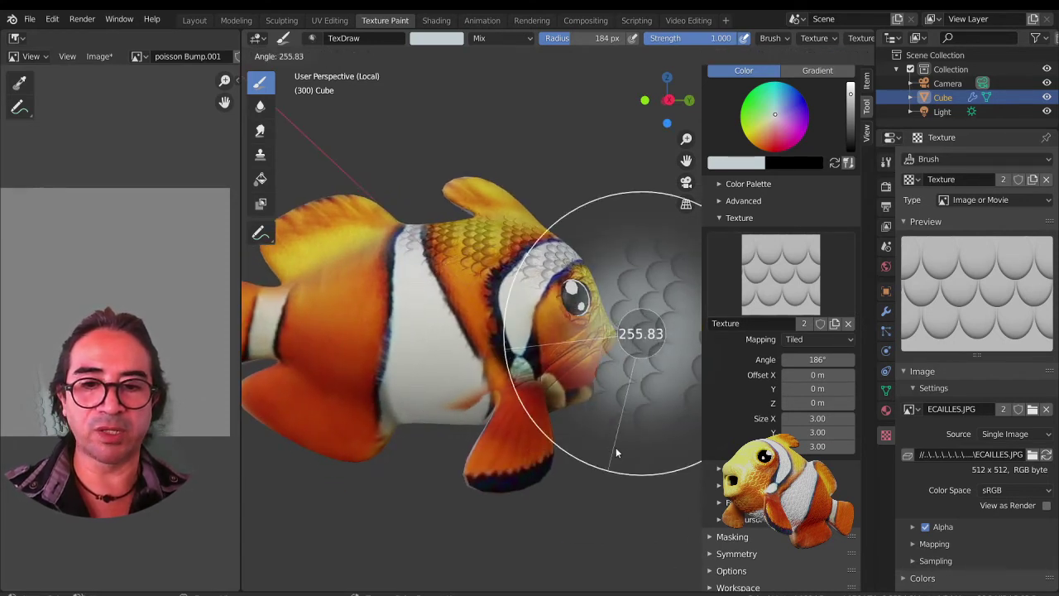
click(628, 443)
- Change the brush color to a light neutral grey and paint scales over the cheek, head band and front flank
key(s)
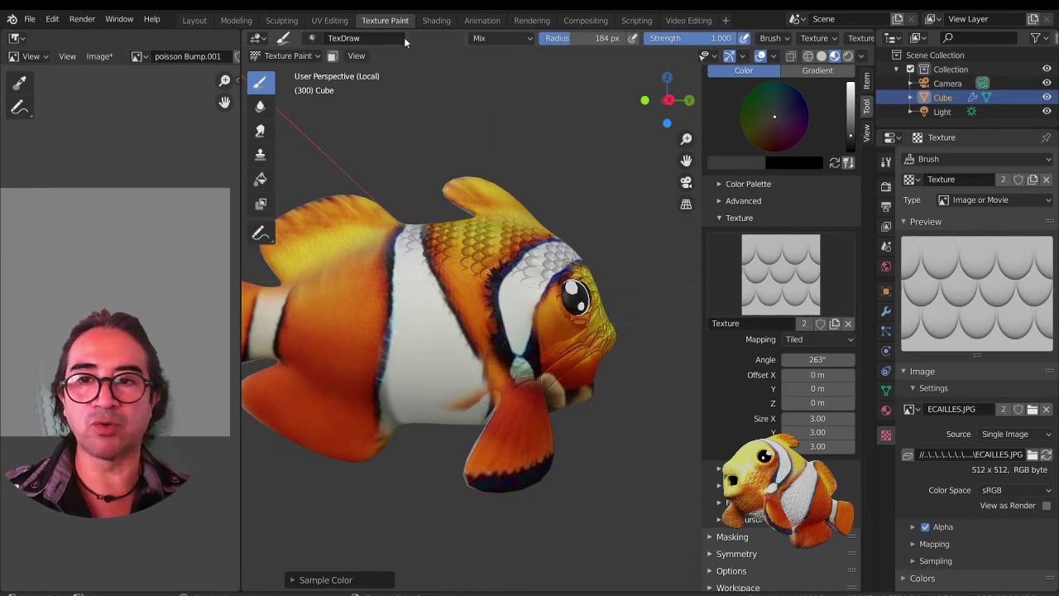
click(435, 37)
drag(527, 114, 530, 90)
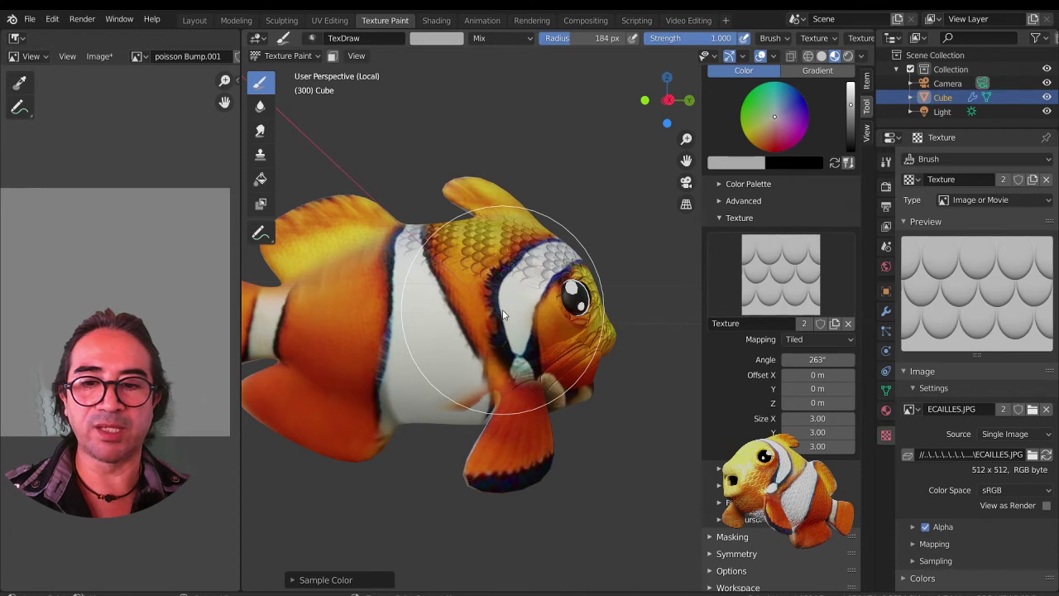
drag(502, 314, 502, 310)
- Reduce the brush radius to 130 px and paint scales from the front flank across the upper white body band
key(f)
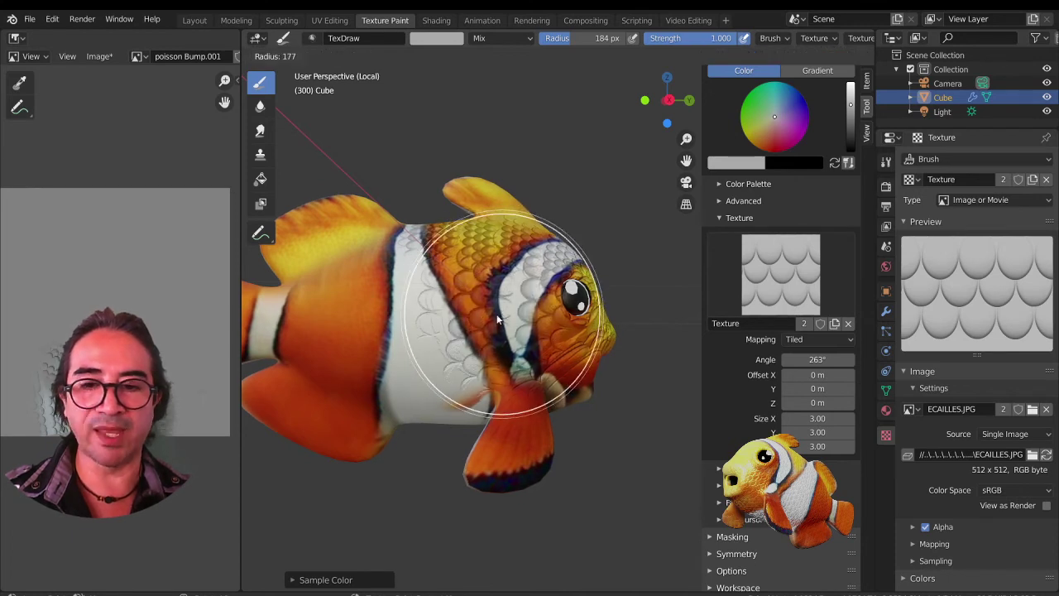
click(472, 322)
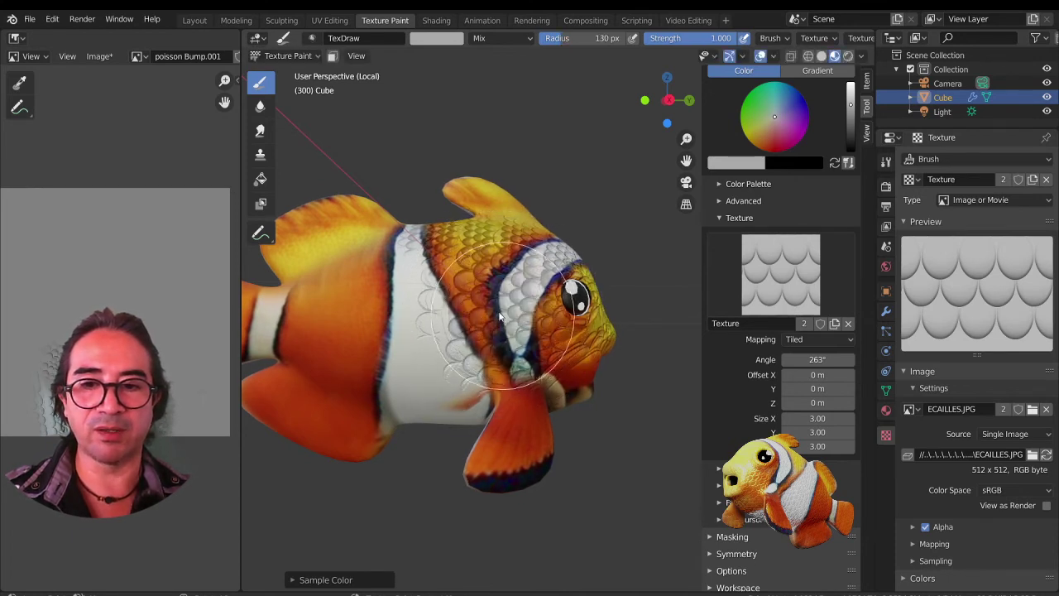
mouse_move(500, 316)
mouse_down()
mouse_move(404, 290)
mouse_move(431, 333)
mouse_up()
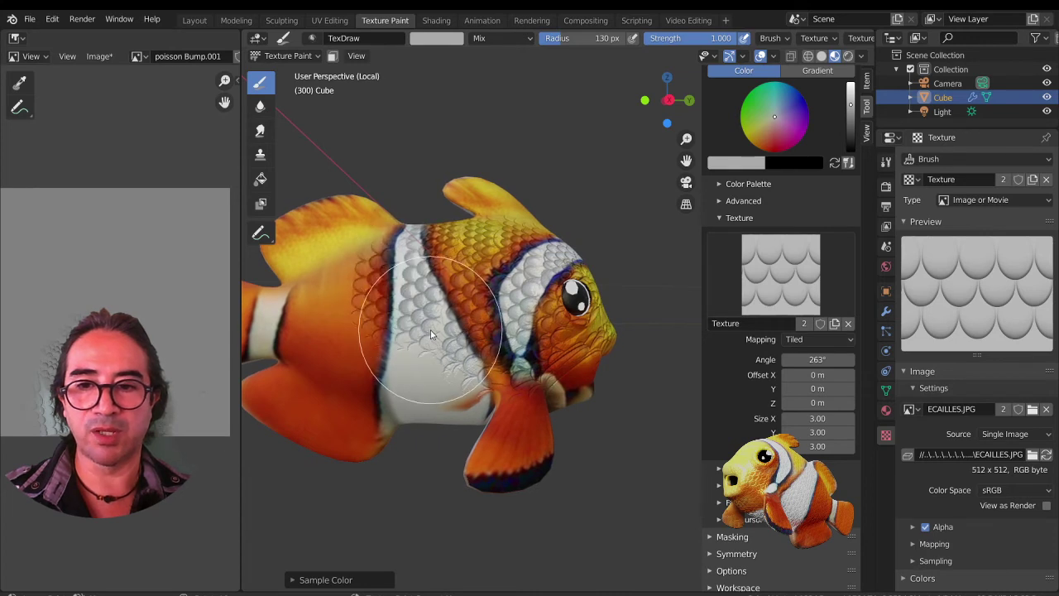
- Paint scales over the upper rear flank toward the tail base, rotating the scale texture to 271° and 280°
middle_drag(430, 333, 479, 371)
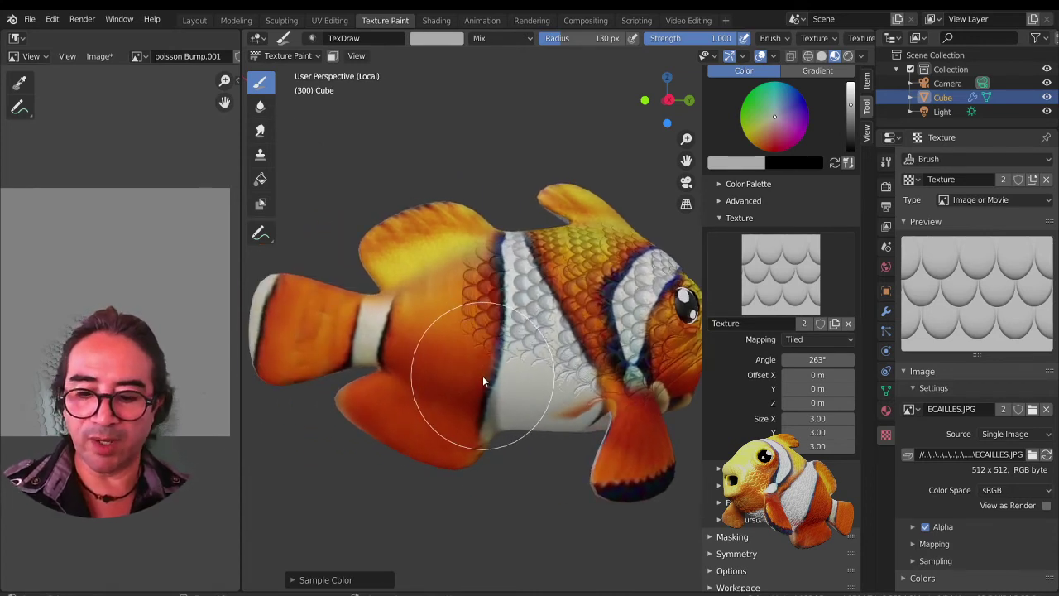
key(ctrl+f)
click(481, 348)
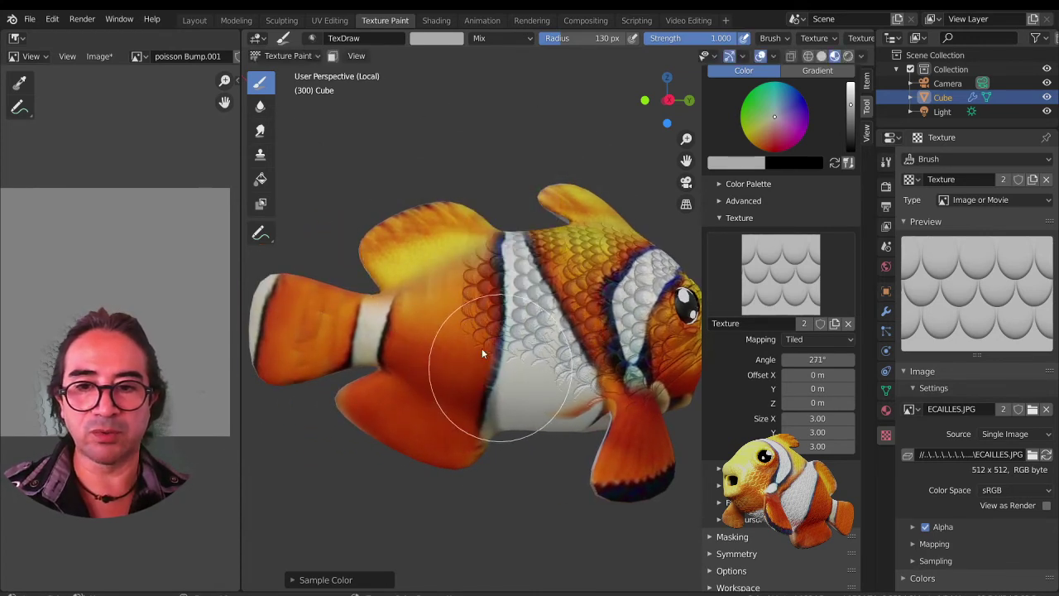
mouse_move(482, 348)
mouse_down()
mouse_move(456, 299)
mouse_move(453, 335)
mouse_move(401, 321)
mouse_move(461, 345)
mouse_move(456, 369)
mouse_up()
key(ctrl+f)
click(474, 323)
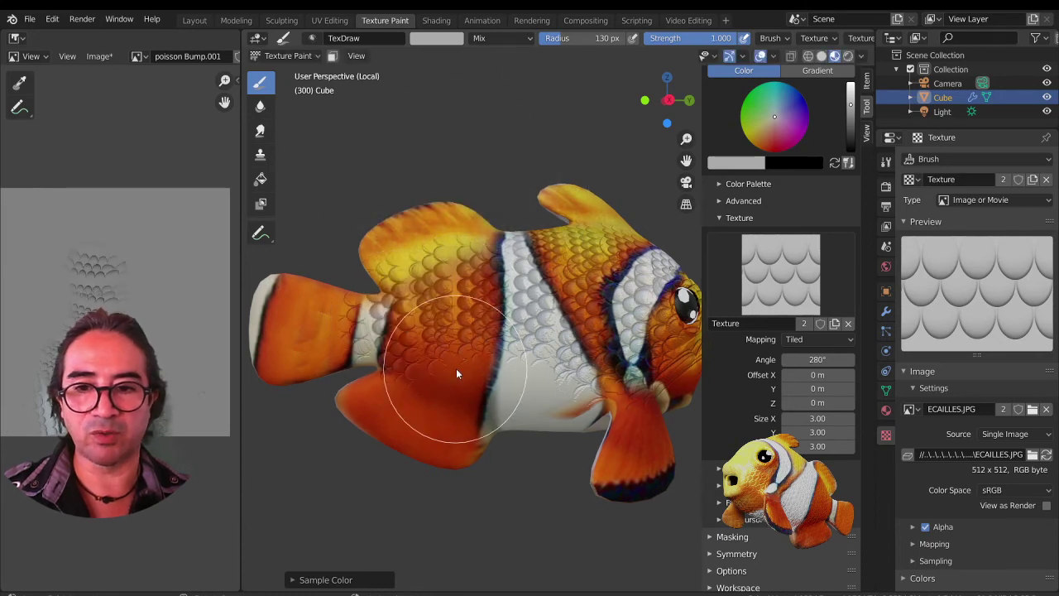
- Set the texture angle to 269° and radius to 90 px, and paint the lower flank, lower white band and tail
key(ctrl+f)
click(430, 345)
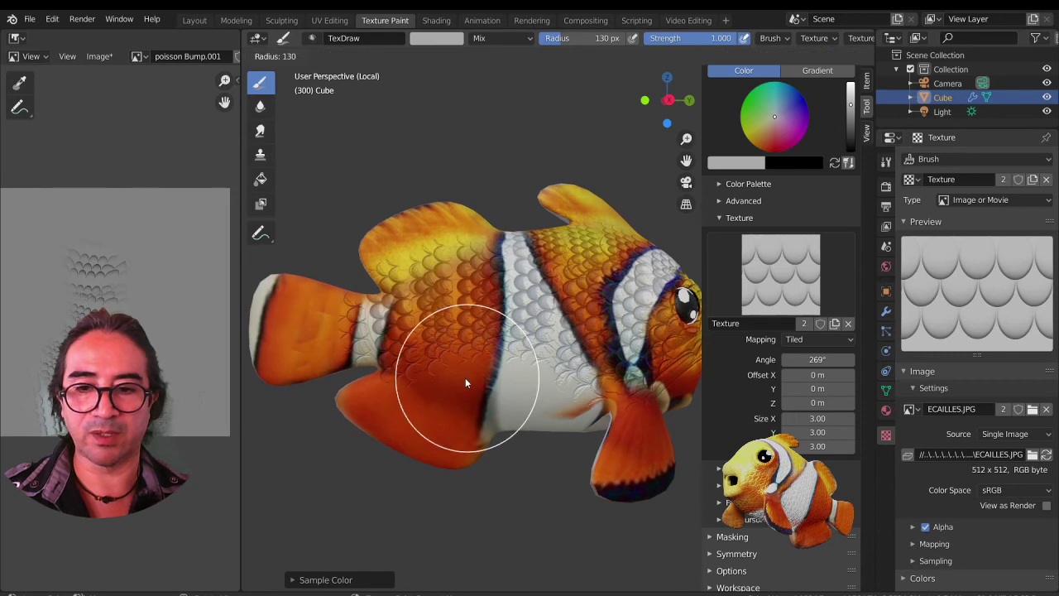
click(445, 377)
mouse_move(429, 372)
mouse_down()
mouse_move(468, 375)
mouse_move(539, 418)
mouse_move(567, 420)
mouse_up()
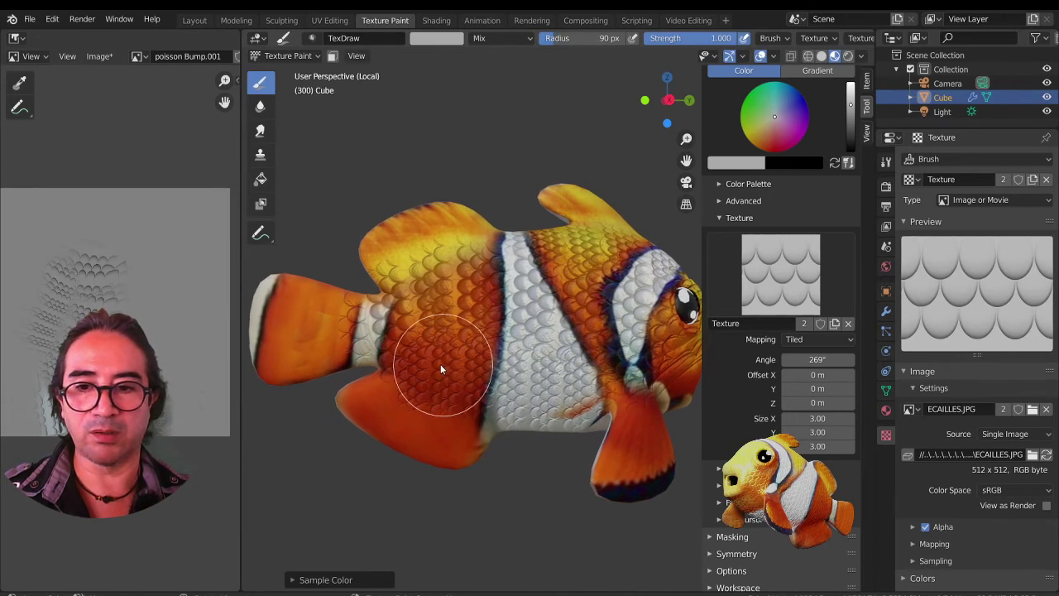
mouse_move(440, 364)
mouse_down()
mouse_move(348, 322)
mouse_move(359, 325)
mouse_move(339, 327)
mouse_move(339, 342)
mouse_move(464, 272)
mouse_move(428, 240)
mouse_move(428, 259)
mouse_up()
- Rotate the scale texture to 292° and paint scales over the rear dorsal fin
key(ctrl+f)
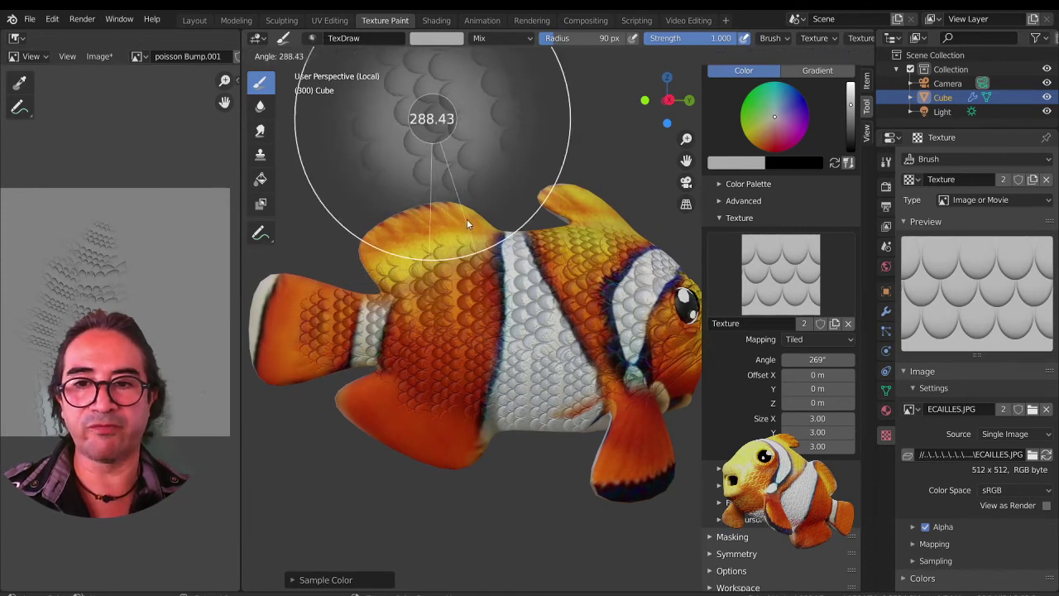
click(460, 218)
mouse_move(455, 219)
mouse_down()
mouse_move(387, 252)
mouse_move(476, 220)
mouse_move(481, 301)
mouse_move(438, 244)
mouse_move(405, 245)
mouse_move(446, 223)
mouse_move(499, 228)
mouse_up()
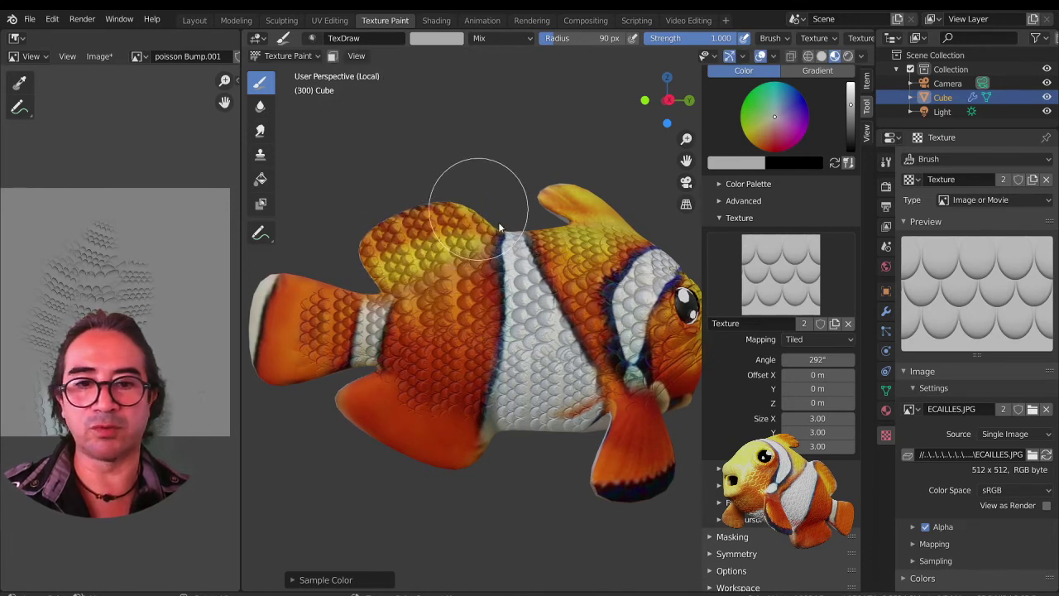
- Set the brush texture's mapping to Random with a random angle of 20°
click(801, 339)
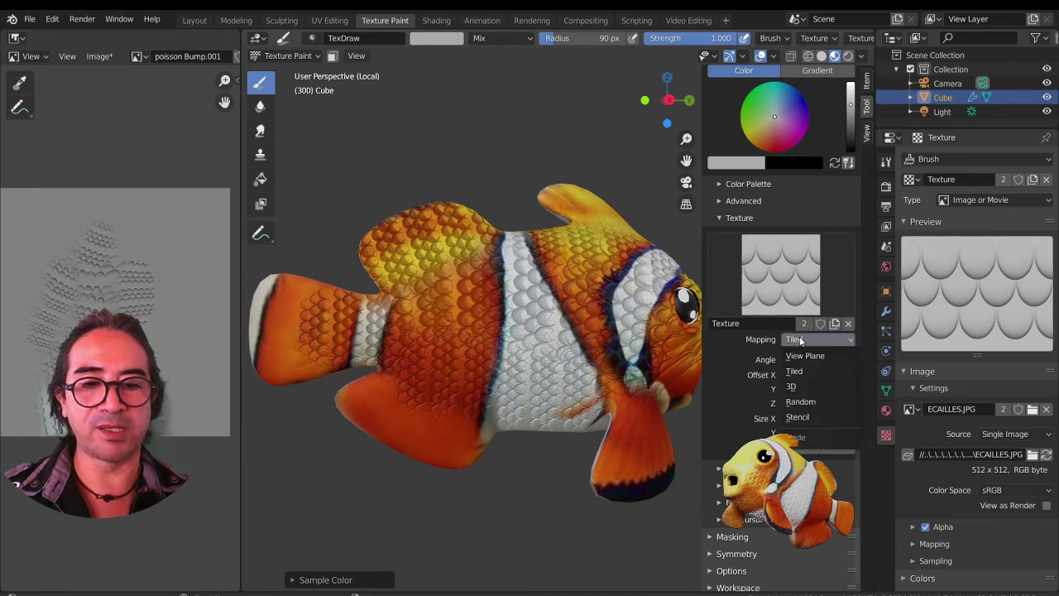
click(814, 402)
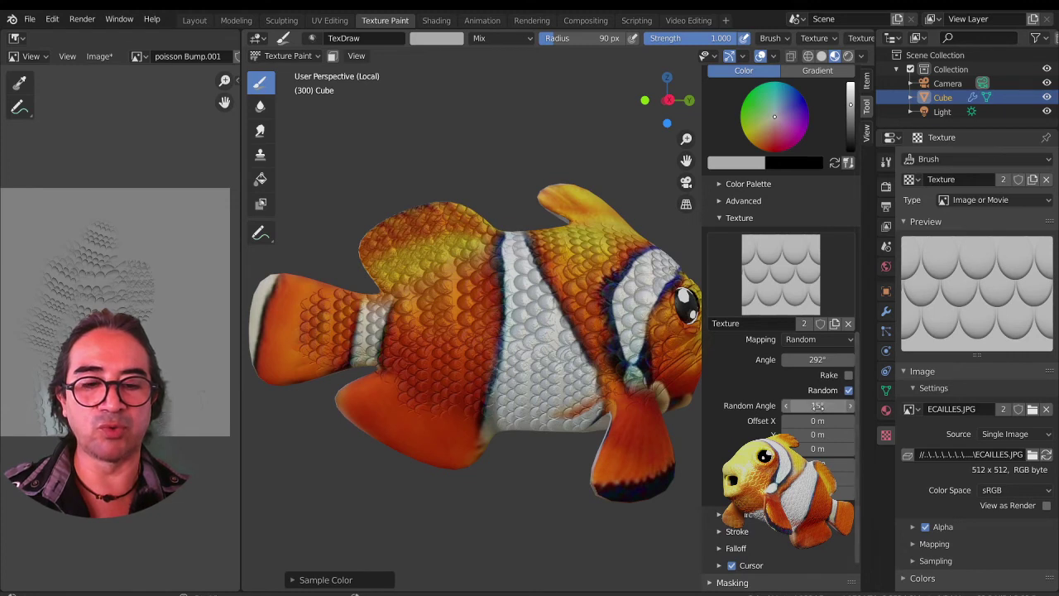
scroll(819, 414, up, 2)
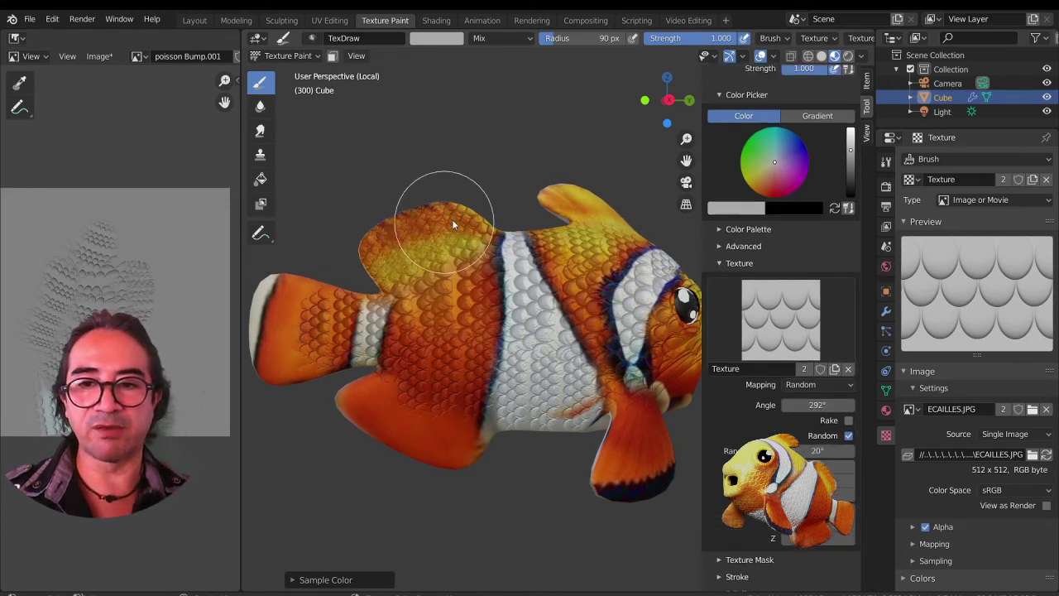
- Paint randomly angled scales over the rear dorsal fin and tail fin, rotating the texture to 264° for the tail
drag(454, 224, 397, 258)
mouse_move(288, 289)
mouse_down()
mouse_move(263, 291)
mouse_move(250, 366)
mouse_move(294, 354)
mouse_move(276, 302)
mouse_move(303, 329)
mouse_up()
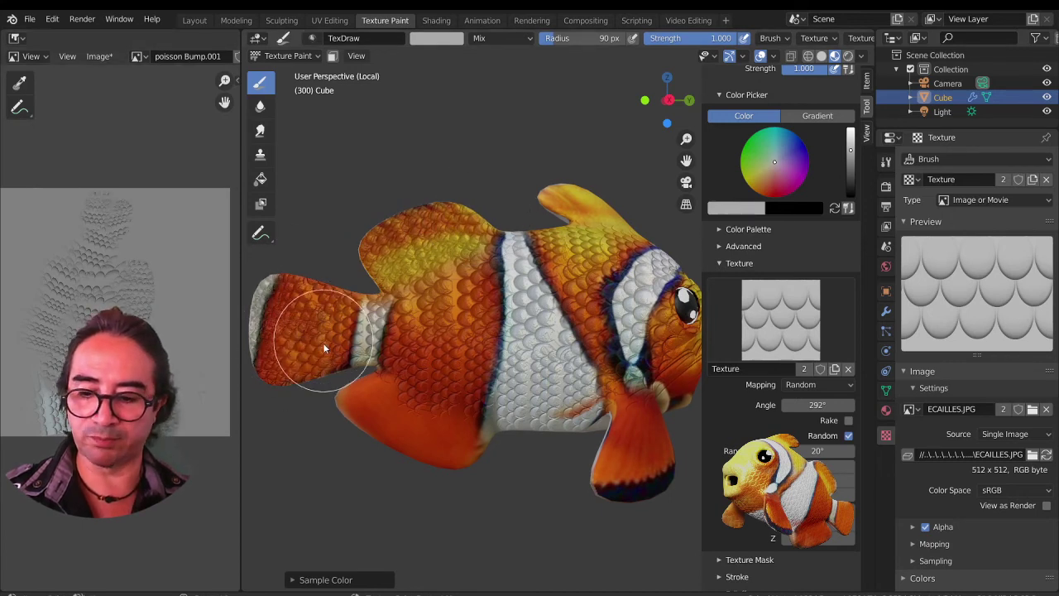
key(ctrl+f)
click(261, 338)
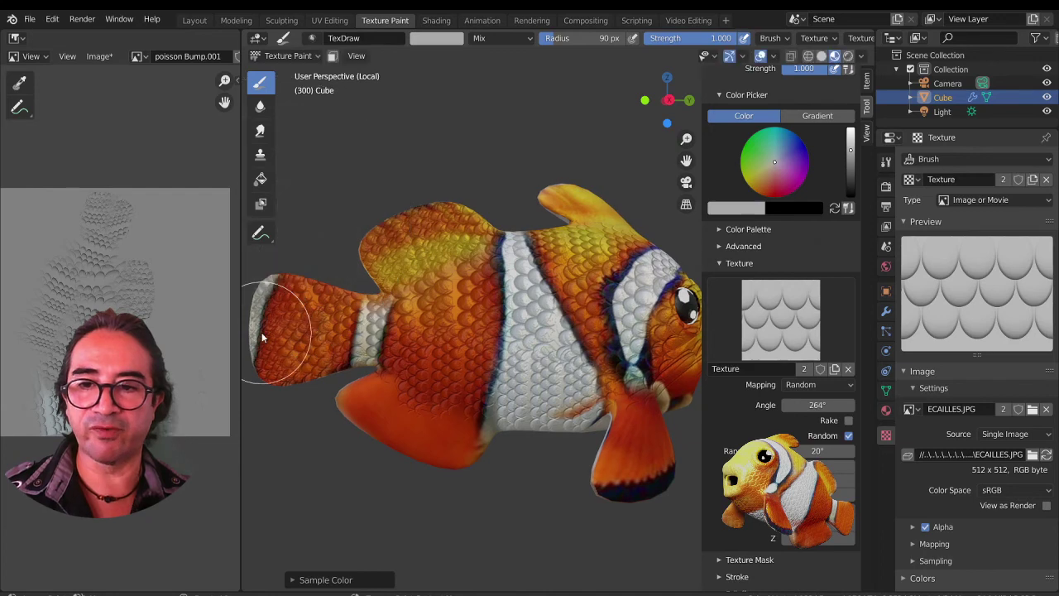
mouse_move(261, 337)
mouse_down()
mouse_move(284, 296)
mouse_move(269, 367)
mouse_up()
mouse_move(332, 352)
mouse_down()
mouse_move(327, 296)
mouse_move(347, 368)
mouse_move(378, 399)
mouse_up()
- Set the brush texture angle to 244° and paint scales over the lower rear fin and the pectoral fin
key(ctrl+f)
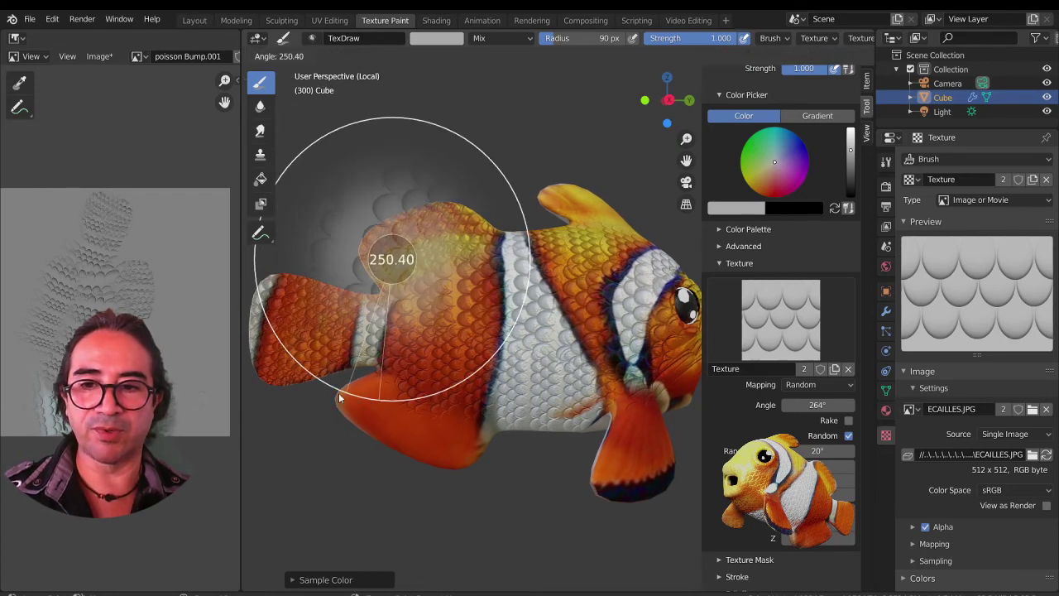
click(353, 408)
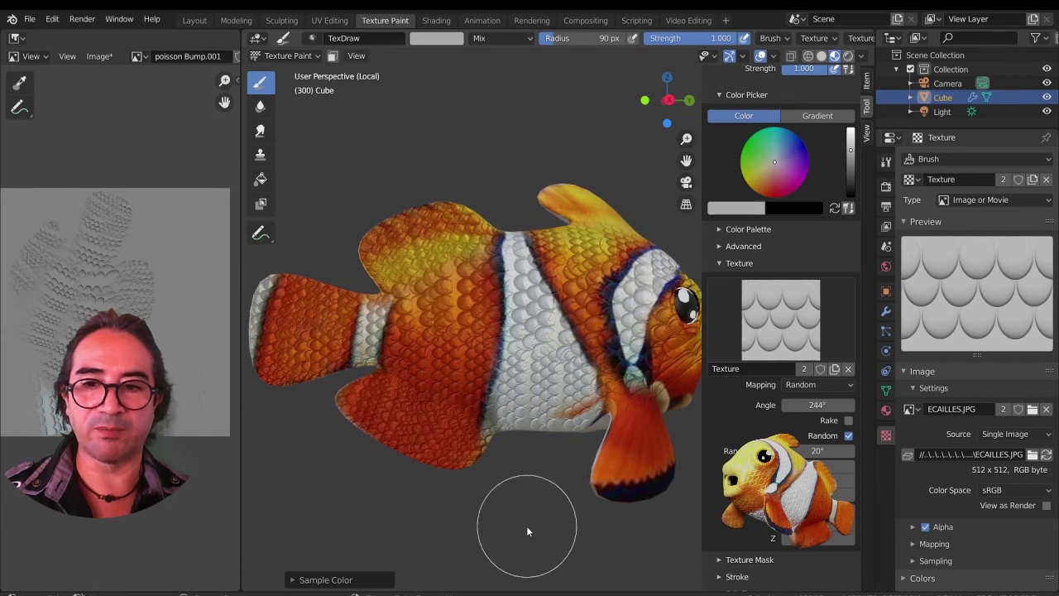
middle_drag(526, 525, 509, 526)
mouse_move(557, 497)
middle_down()
mouse_move(522, 515)
mouse_move(508, 499)
mouse_move(560, 433)
middle_up()
drag(560, 428, 556, 471)
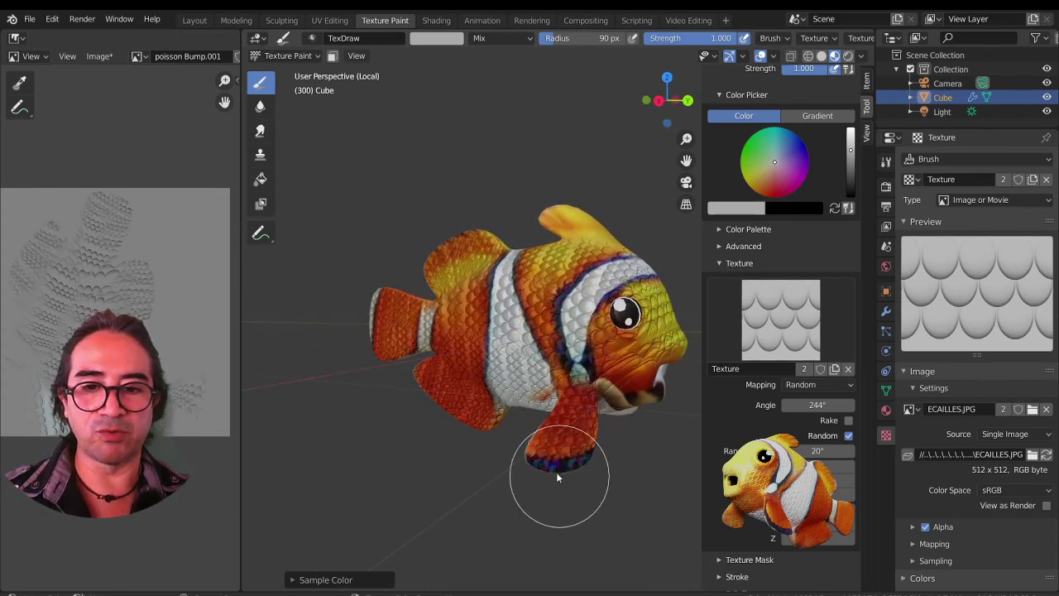
- Paint larger scales over the pectoral fin with a 204 px brush radius and over the lower rear fin with 149 px
key(f)
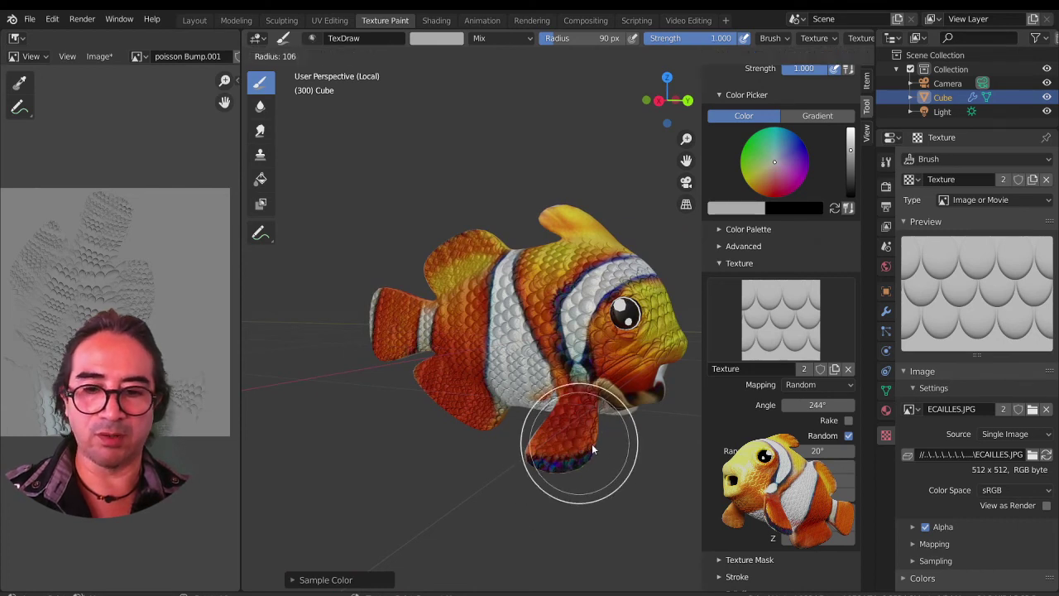
click(641, 464)
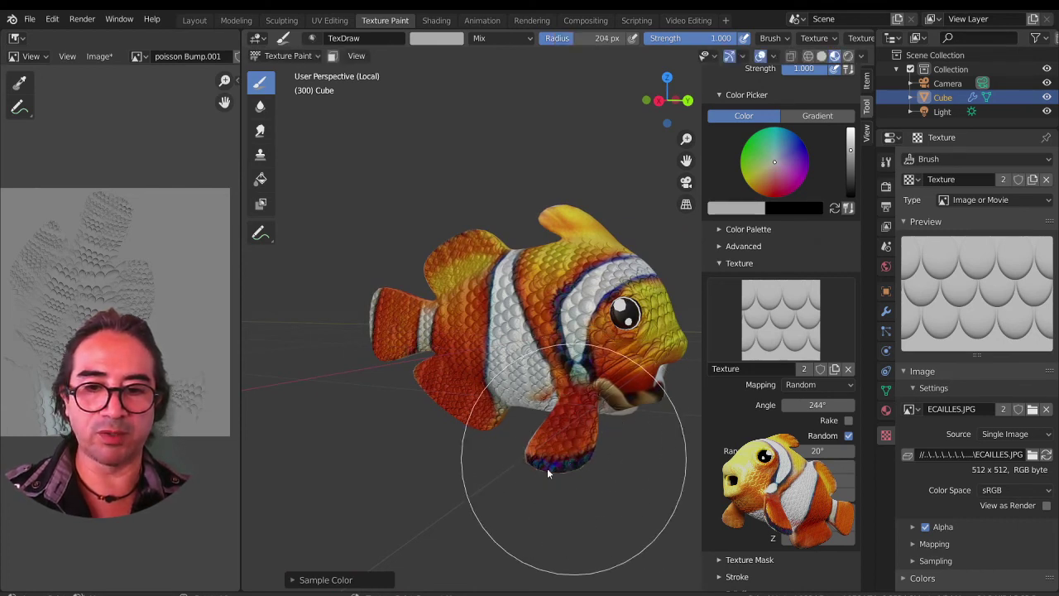
middle_drag(546, 472, 579, 459)
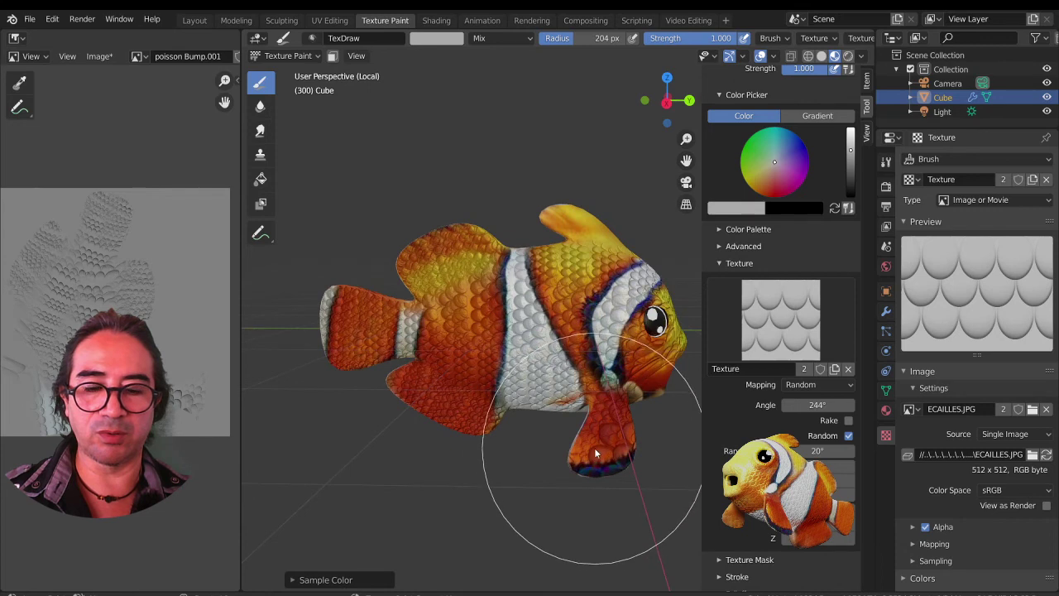
key(f)
click(439, 472)
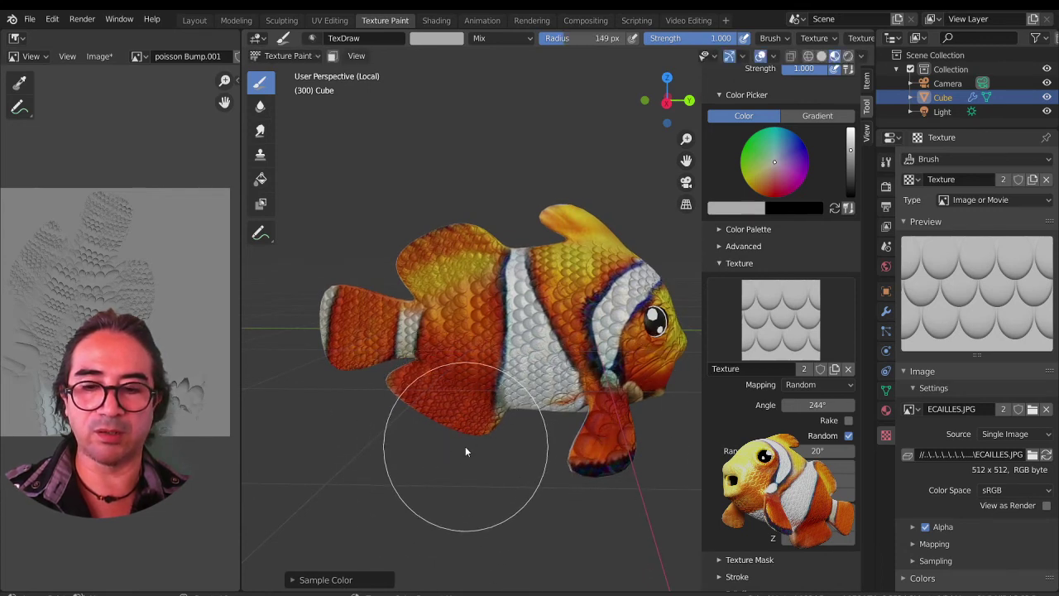
mouse_move(465, 450)
mouse_down()
mouse_move(435, 439)
mouse_move(406, 402)
mouse_move(396, 461)
mouse_up()
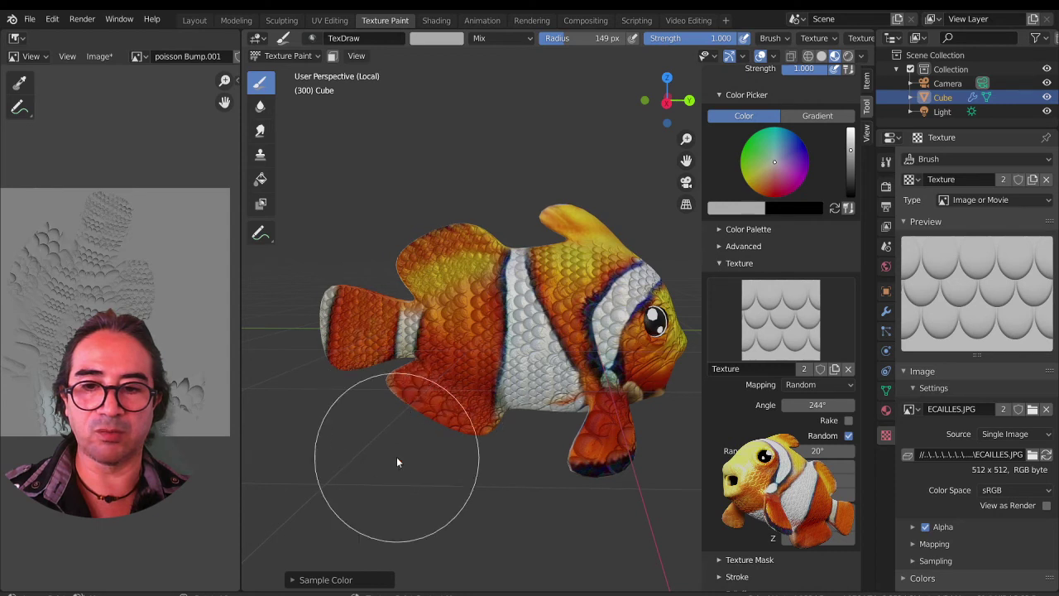
- Rotate the scale texture to 293° and paint larger scales over the rear dorsal fin
key(ctrl+f)
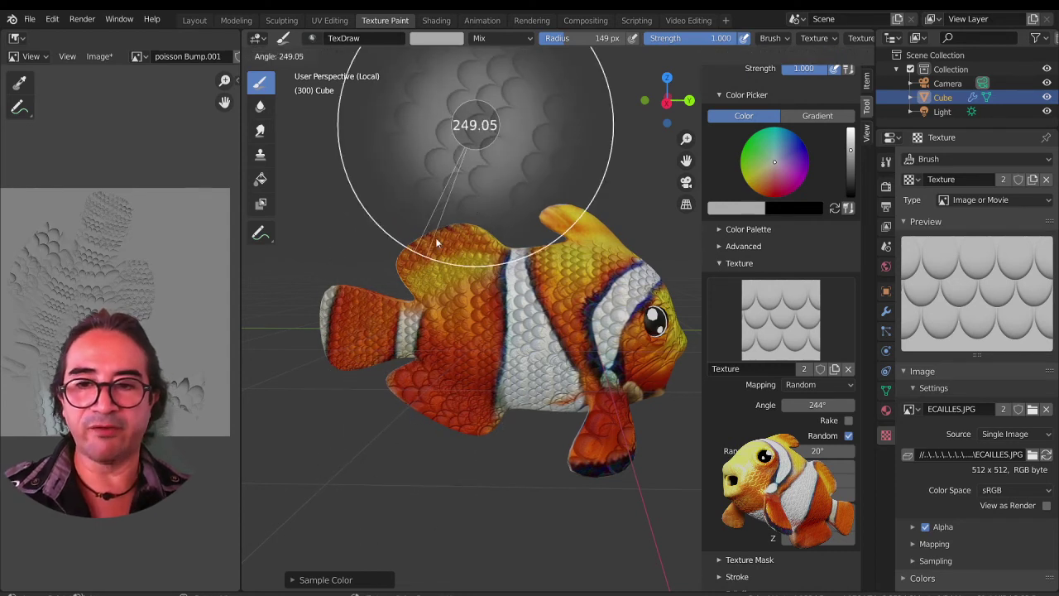
click(500, 189)
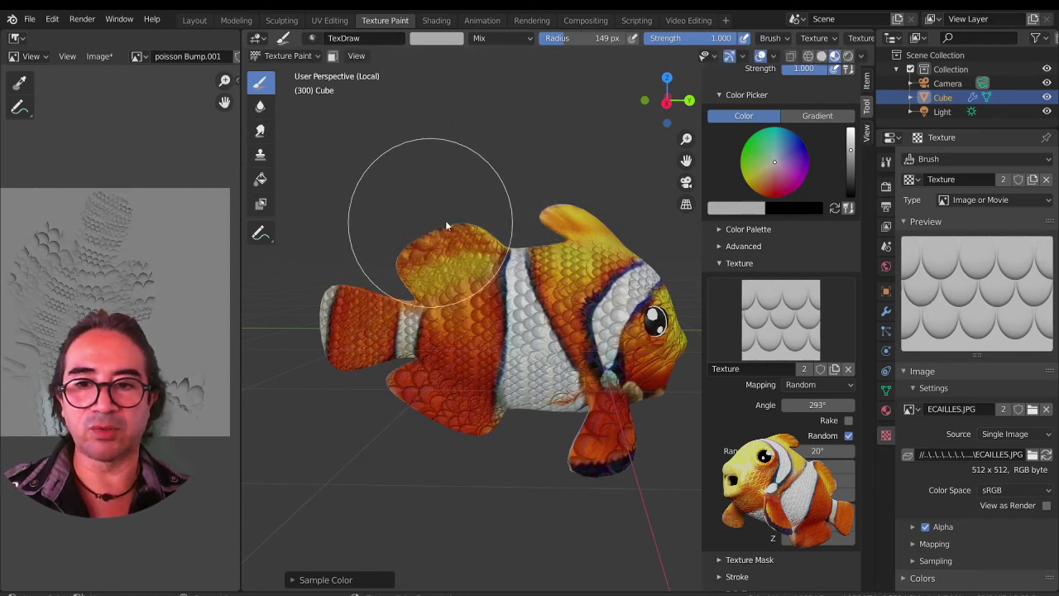
middle_drag(325, 368, 394, 408)
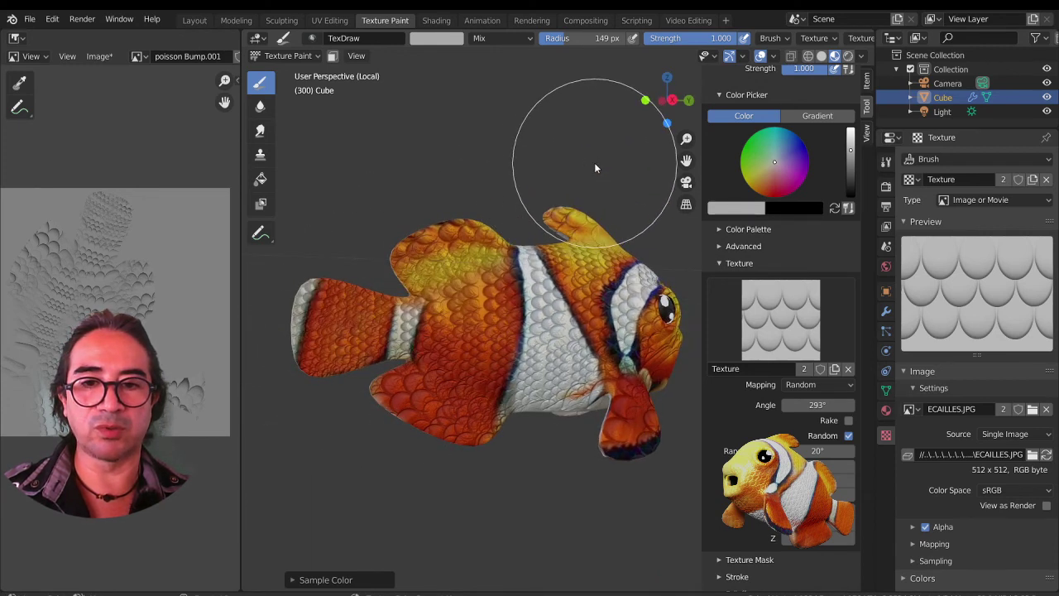
- Paint larger scales over the front dorsal fin with the texture at 288° and over the tail fin at 265°
key(ctrl+f)
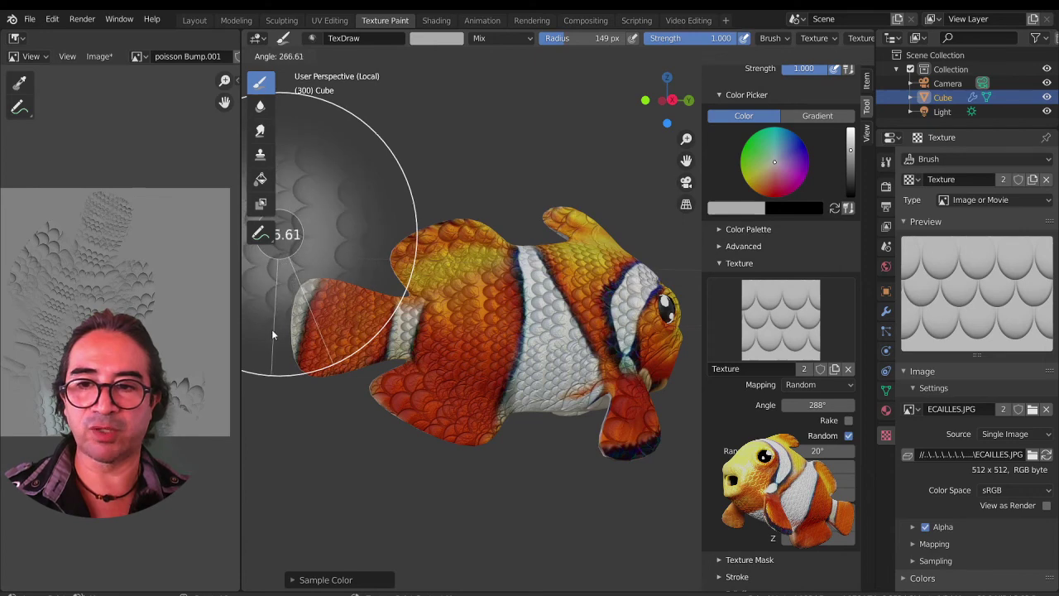
click(271, 328)
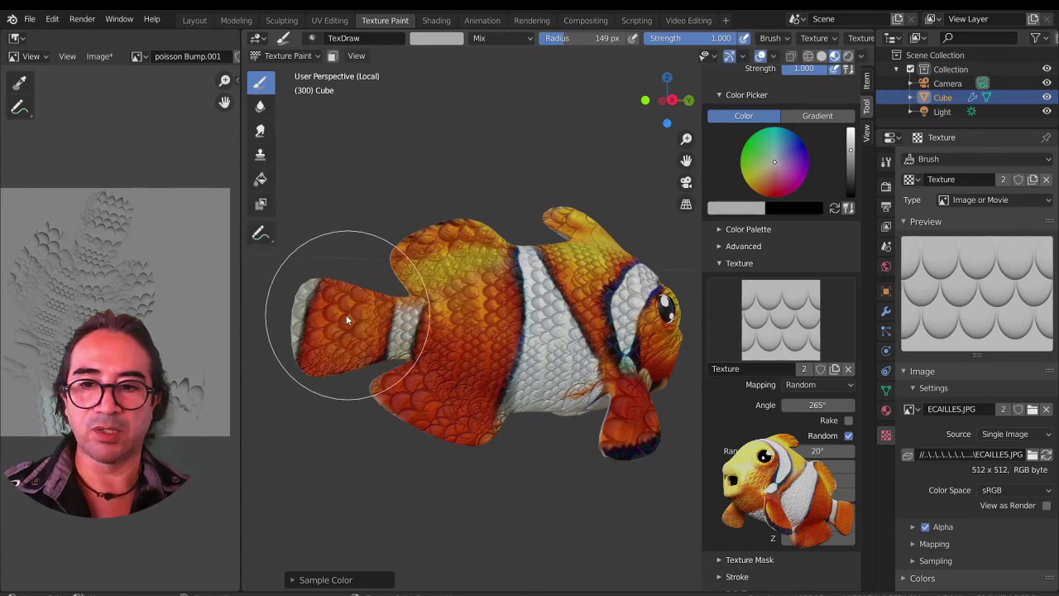
scroll(463, 426, down, 3)
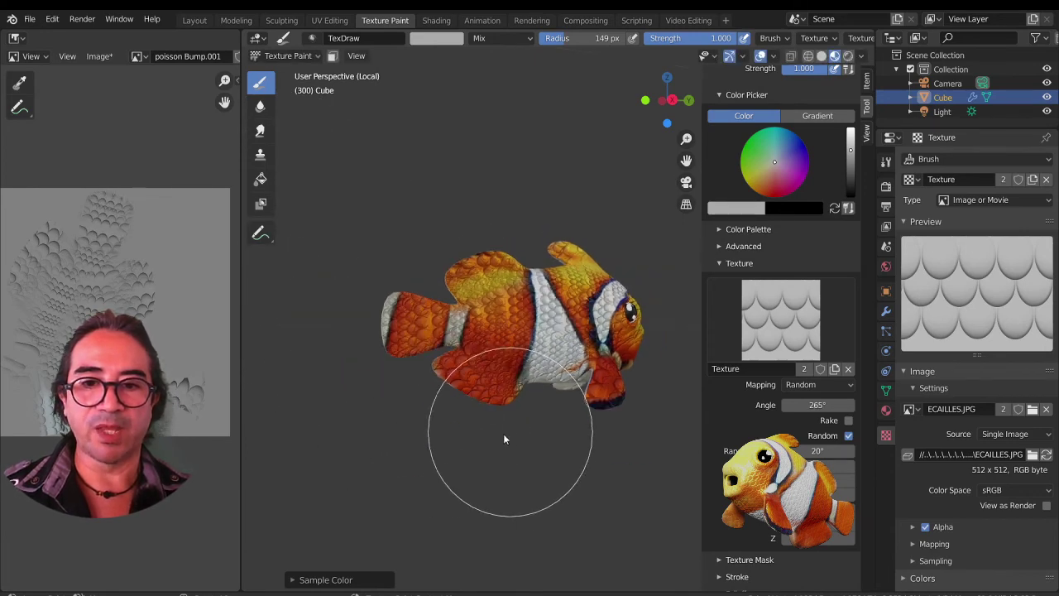
mouse_move(502, 438)
middle_down()
mouse_move(435, 440)
mouse_move(522, 440)
middle_up()
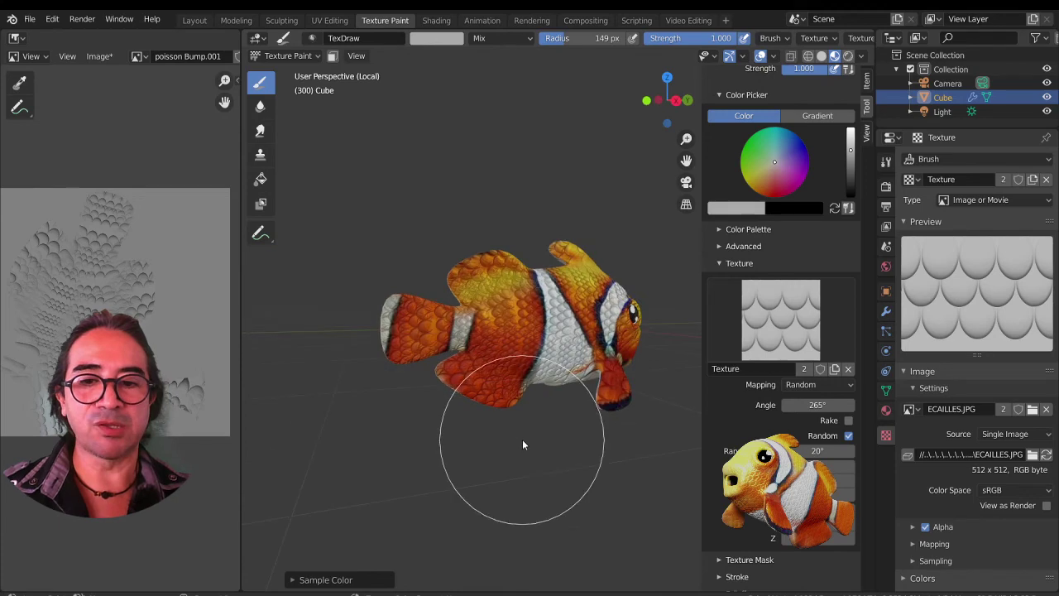
- Switch to the Shading workspace and display the fish in Material Preview shading
click(436, 20)
scroll(530, 185, up, 5)
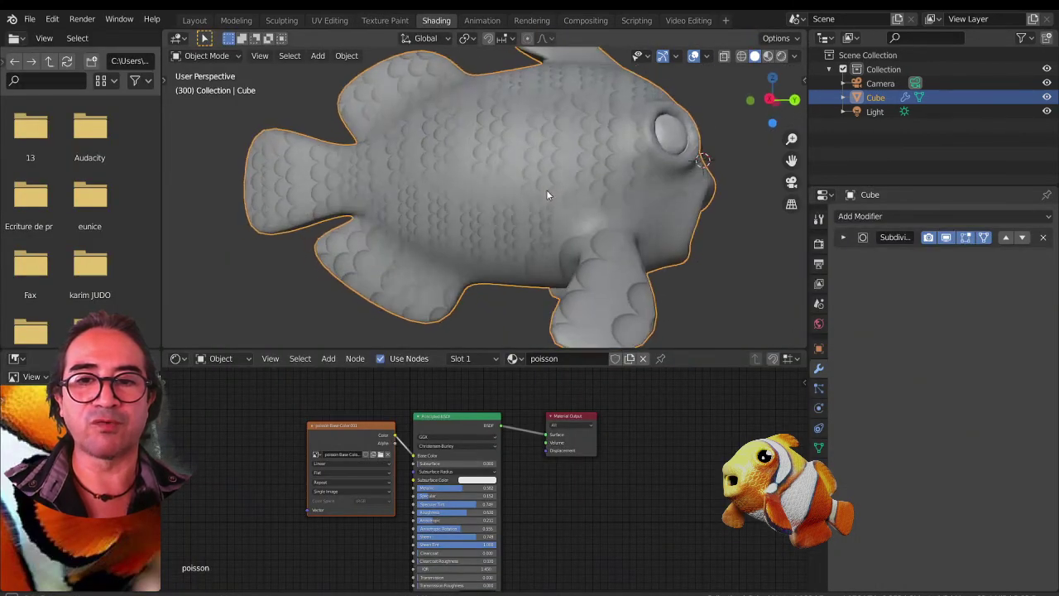
middle_drag(464, 443, 478, 405)
click(767, 56)
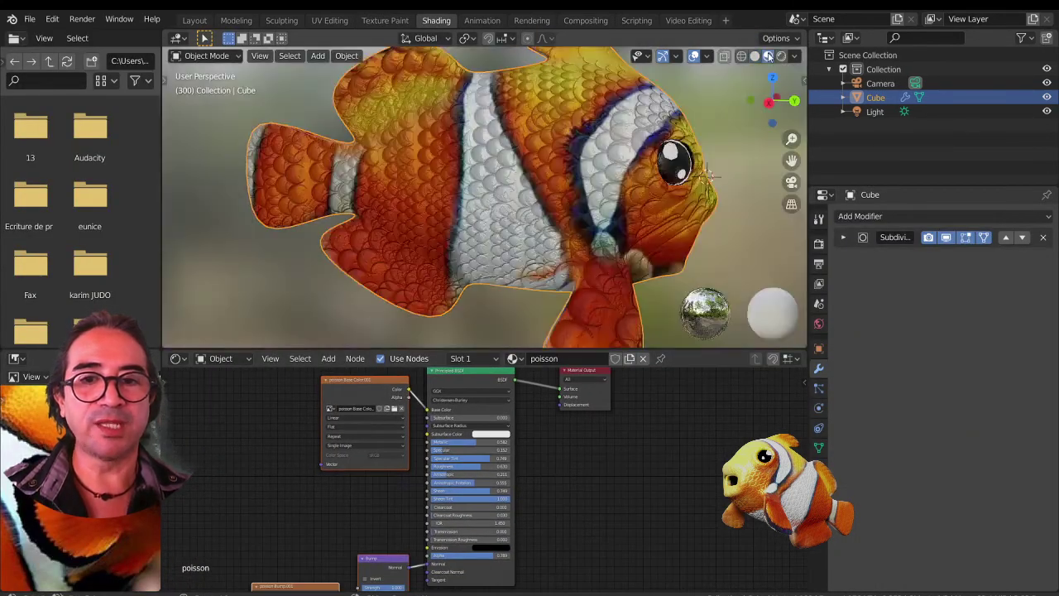
- Move the poisson Bump.001 image node and the Bump node apart so their links are easy to read
scroll(489, 515, down, 3)
middle_drag(489, 515, 540, 421)
scroll(451, 495, up, 8)
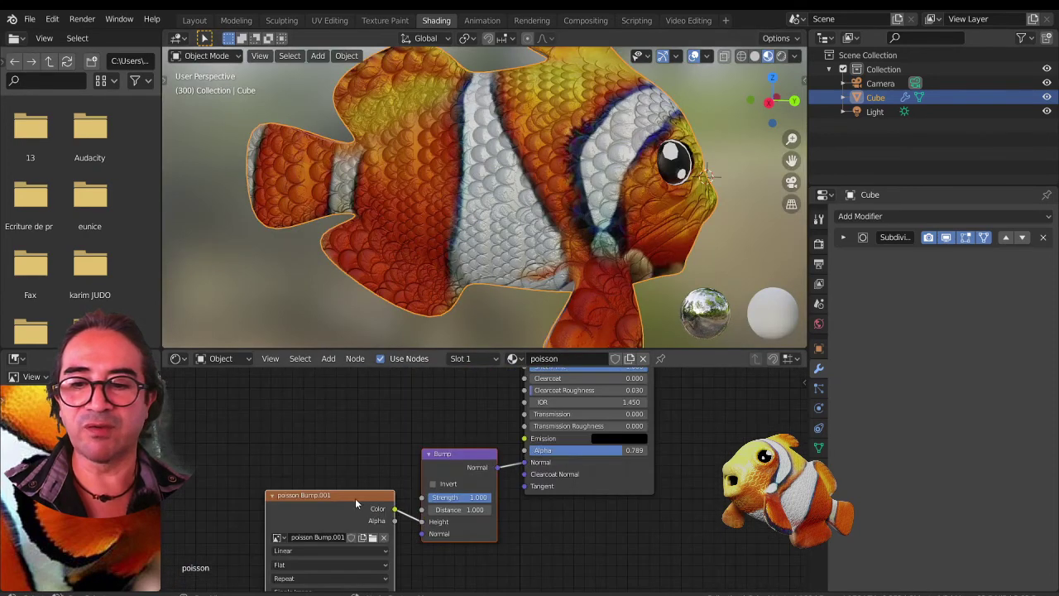
drag(356, 501, 300, 407)
drag(427, 399, 413, 419)
middle_drag(325, 486, 394, 505)
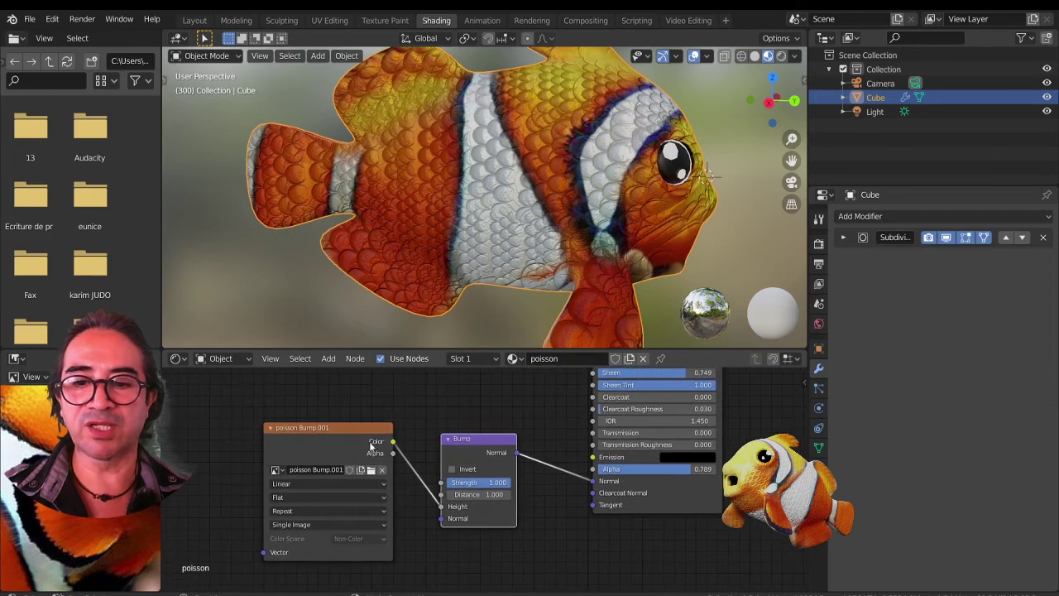
- Lower the Bump node's strength to 0.333
scroll(654, 445, up, 2)
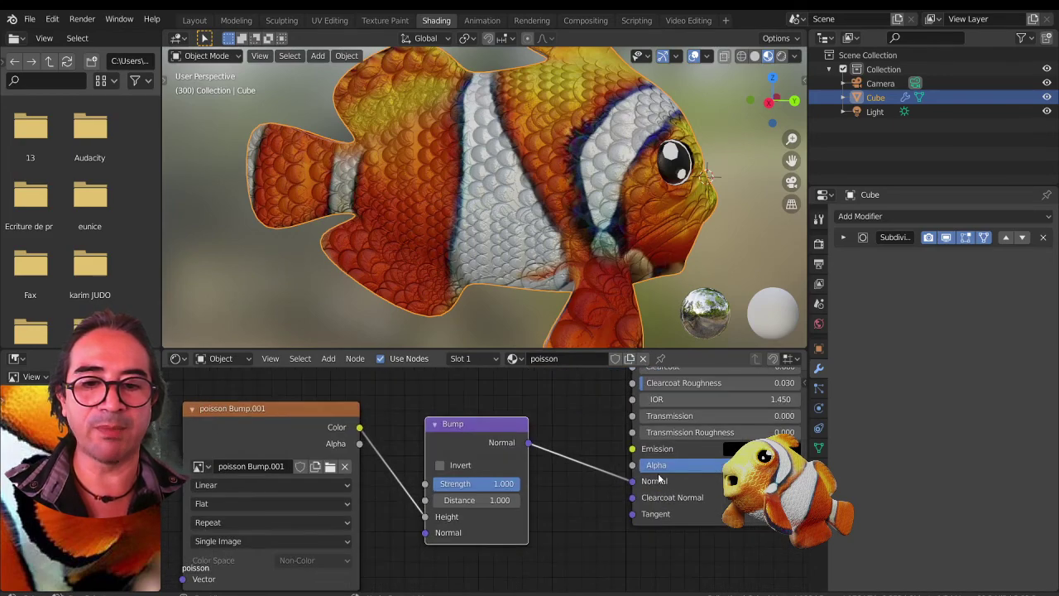
scroll(544, 194, up, 4)
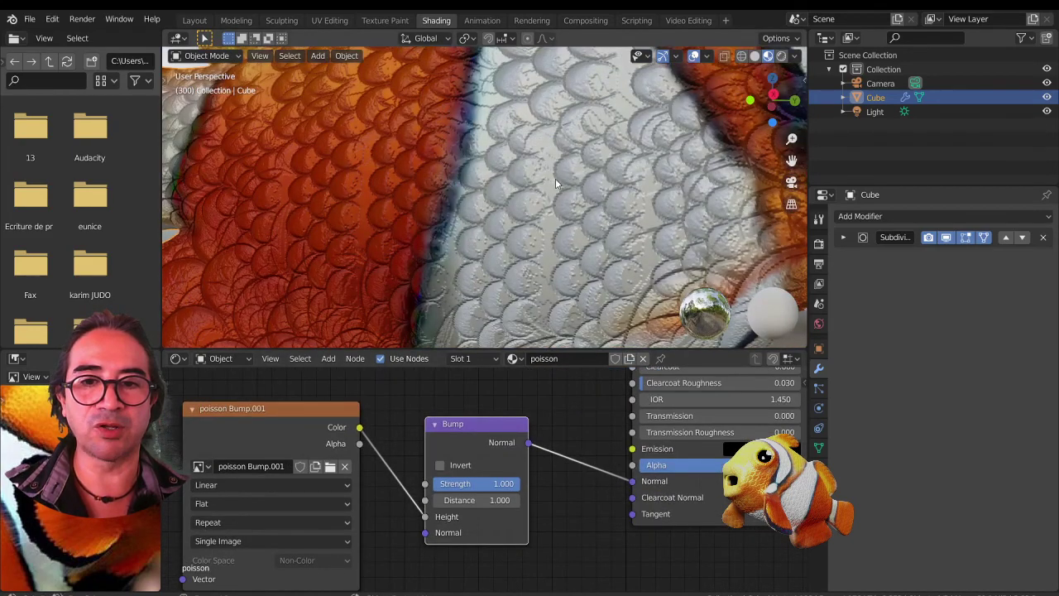
scroll(555, 178, down, 2)
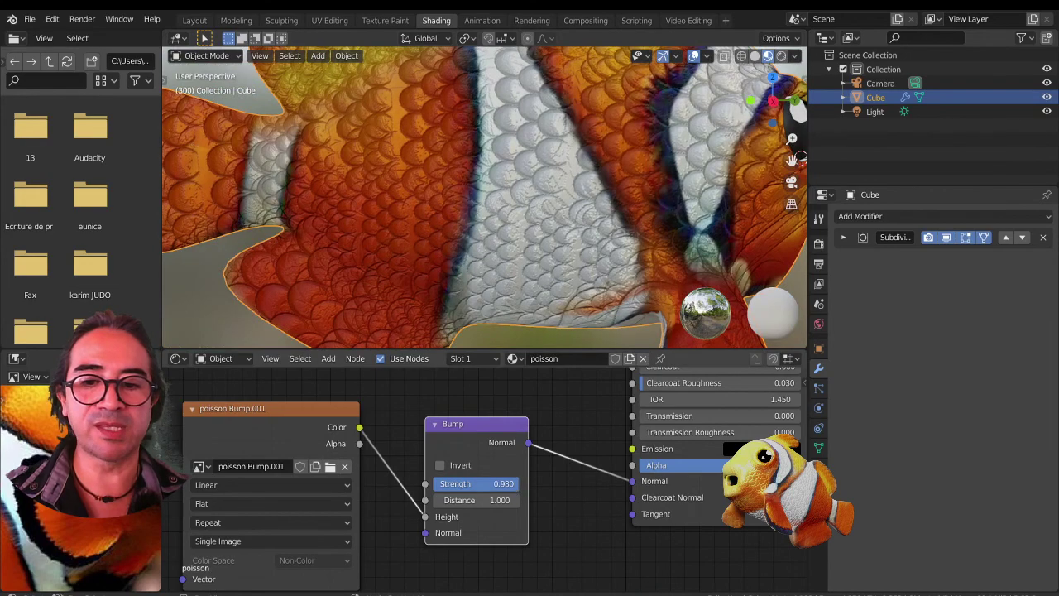
drag(517, 484, 477, 484)
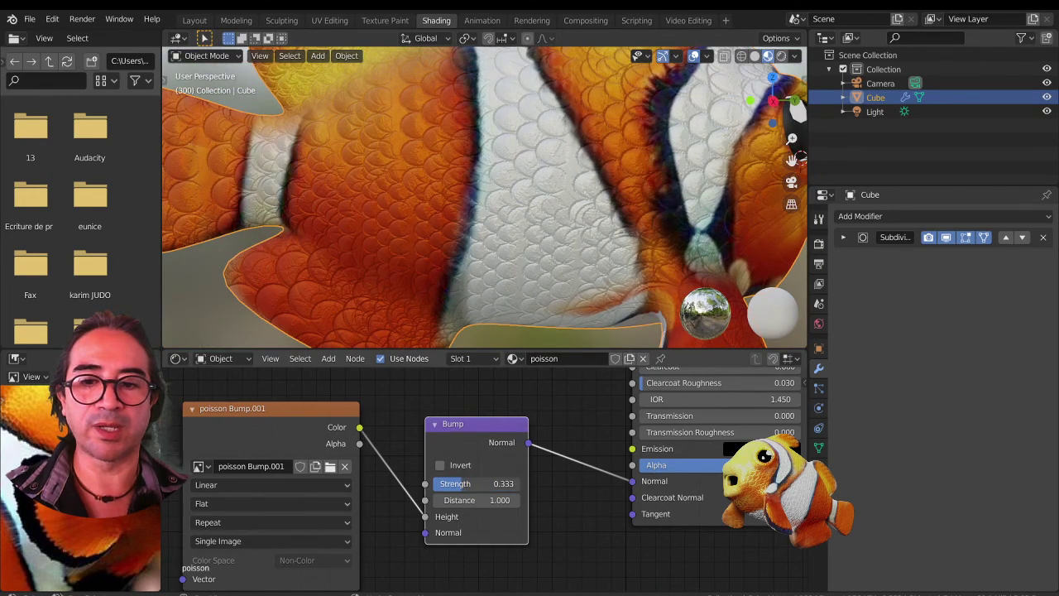
- Examine the softened scale relief on the fish's body and fins from several angles and distances
scroll(471, 270, down, 5)
mouse_move(586, 234)
middle_down()
mouse_move(457, 244)
mouse_move(581, 240)
mouse_move(609, 277)
mouse_move(605, 231)
mouse_move(594, 246)
middle_up()
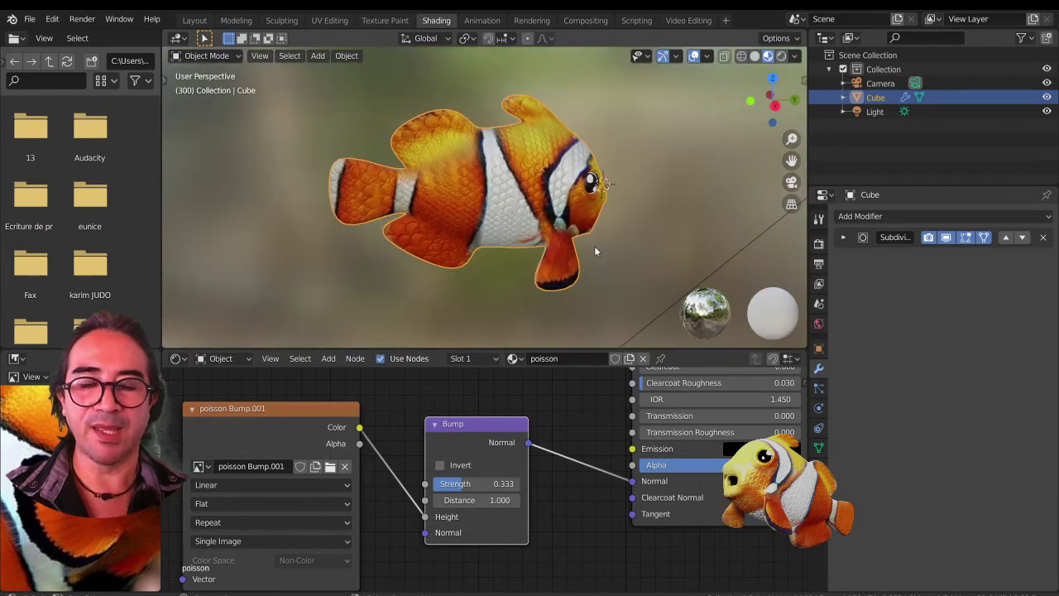
scroll(594, 245, up, 3)
scroll(577, 235, down, 3)
middle_drag(556, 211, 452, 89)
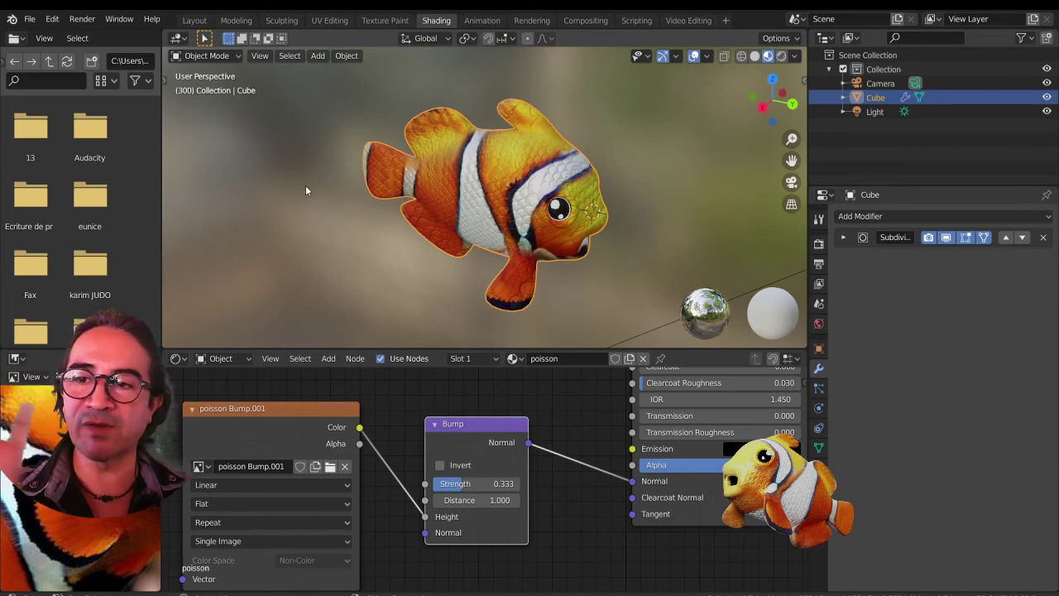
middle_drag(423, 229, 450, 222)
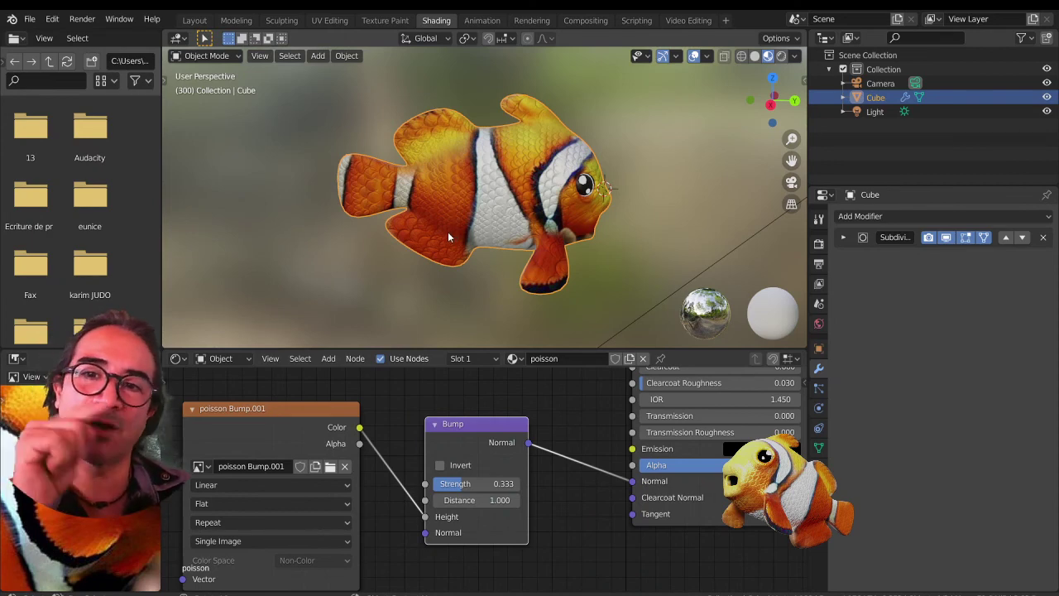
middle_drag(447, 237, 500, 219)
scroll(496, 248, up, 3)
scroll(525, 195, down, 2)
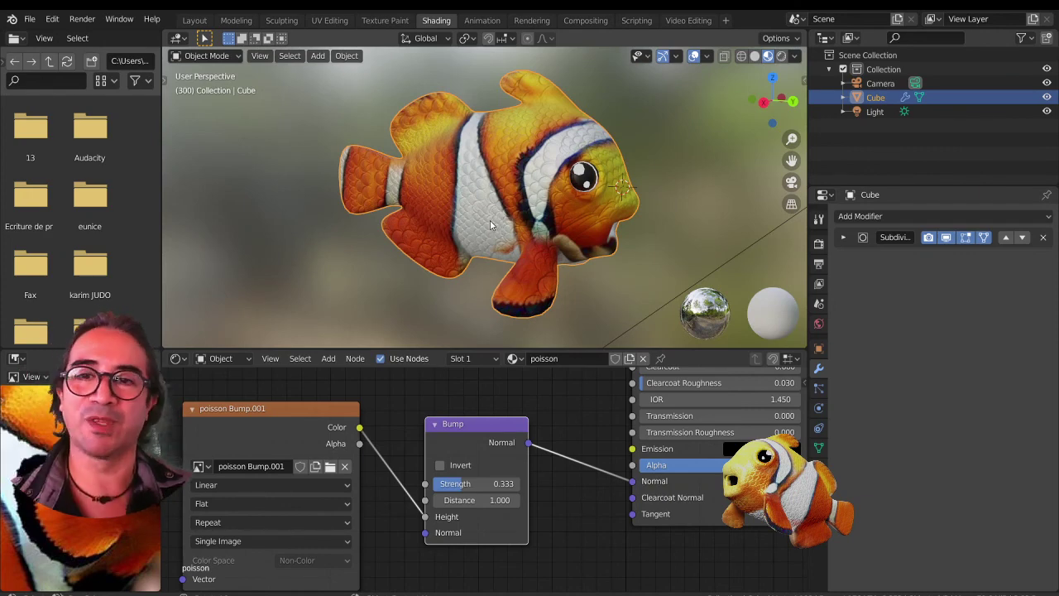
middle_drag(558, 267, 612, 229)
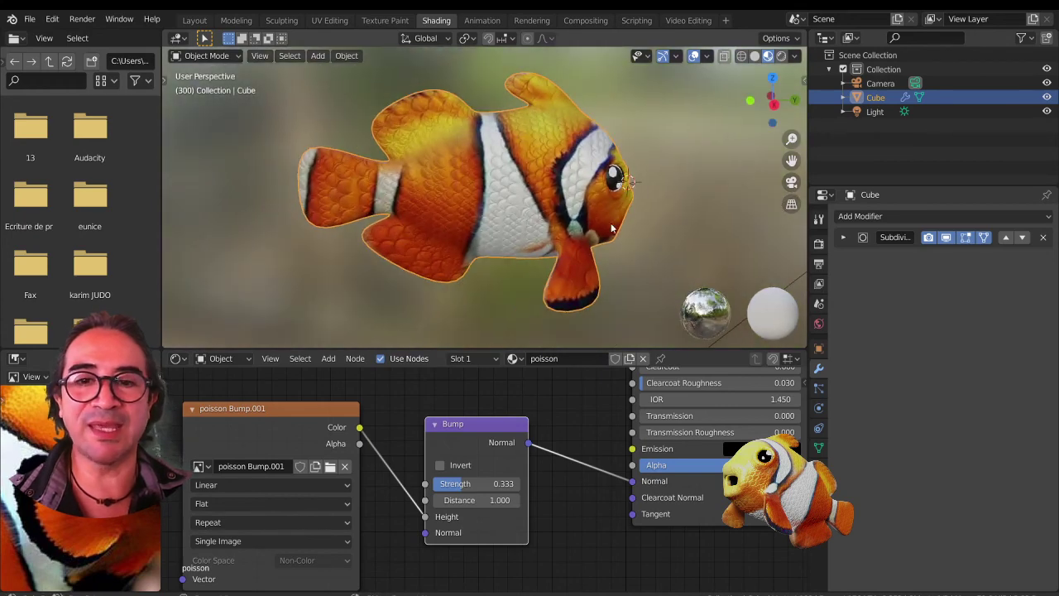
mouse_move(414, 199)
middle_down()
mouse_move(407, 238)
mouse_move(420, 213)
middle_up()
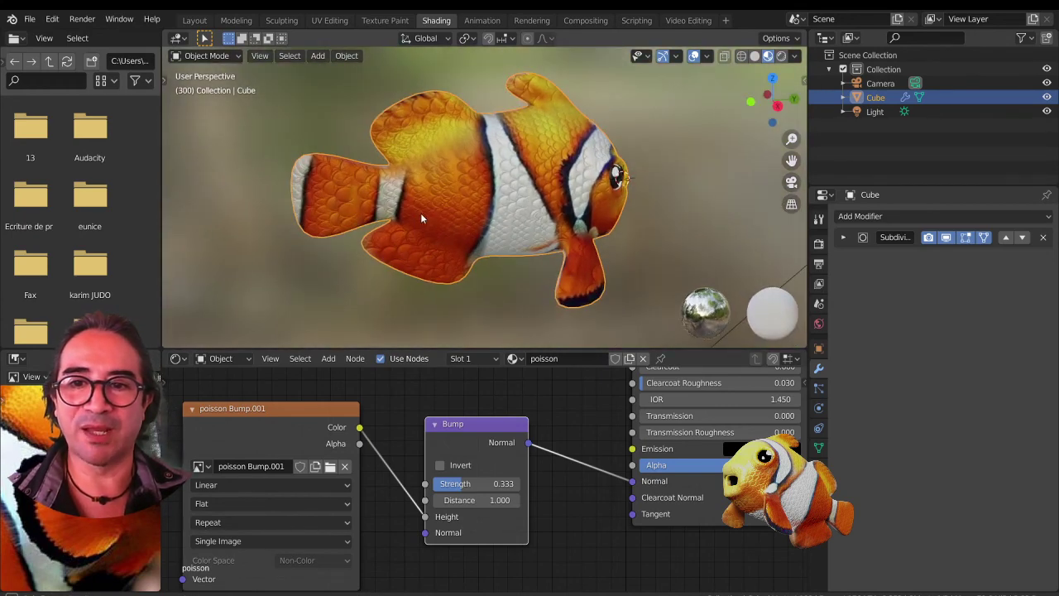